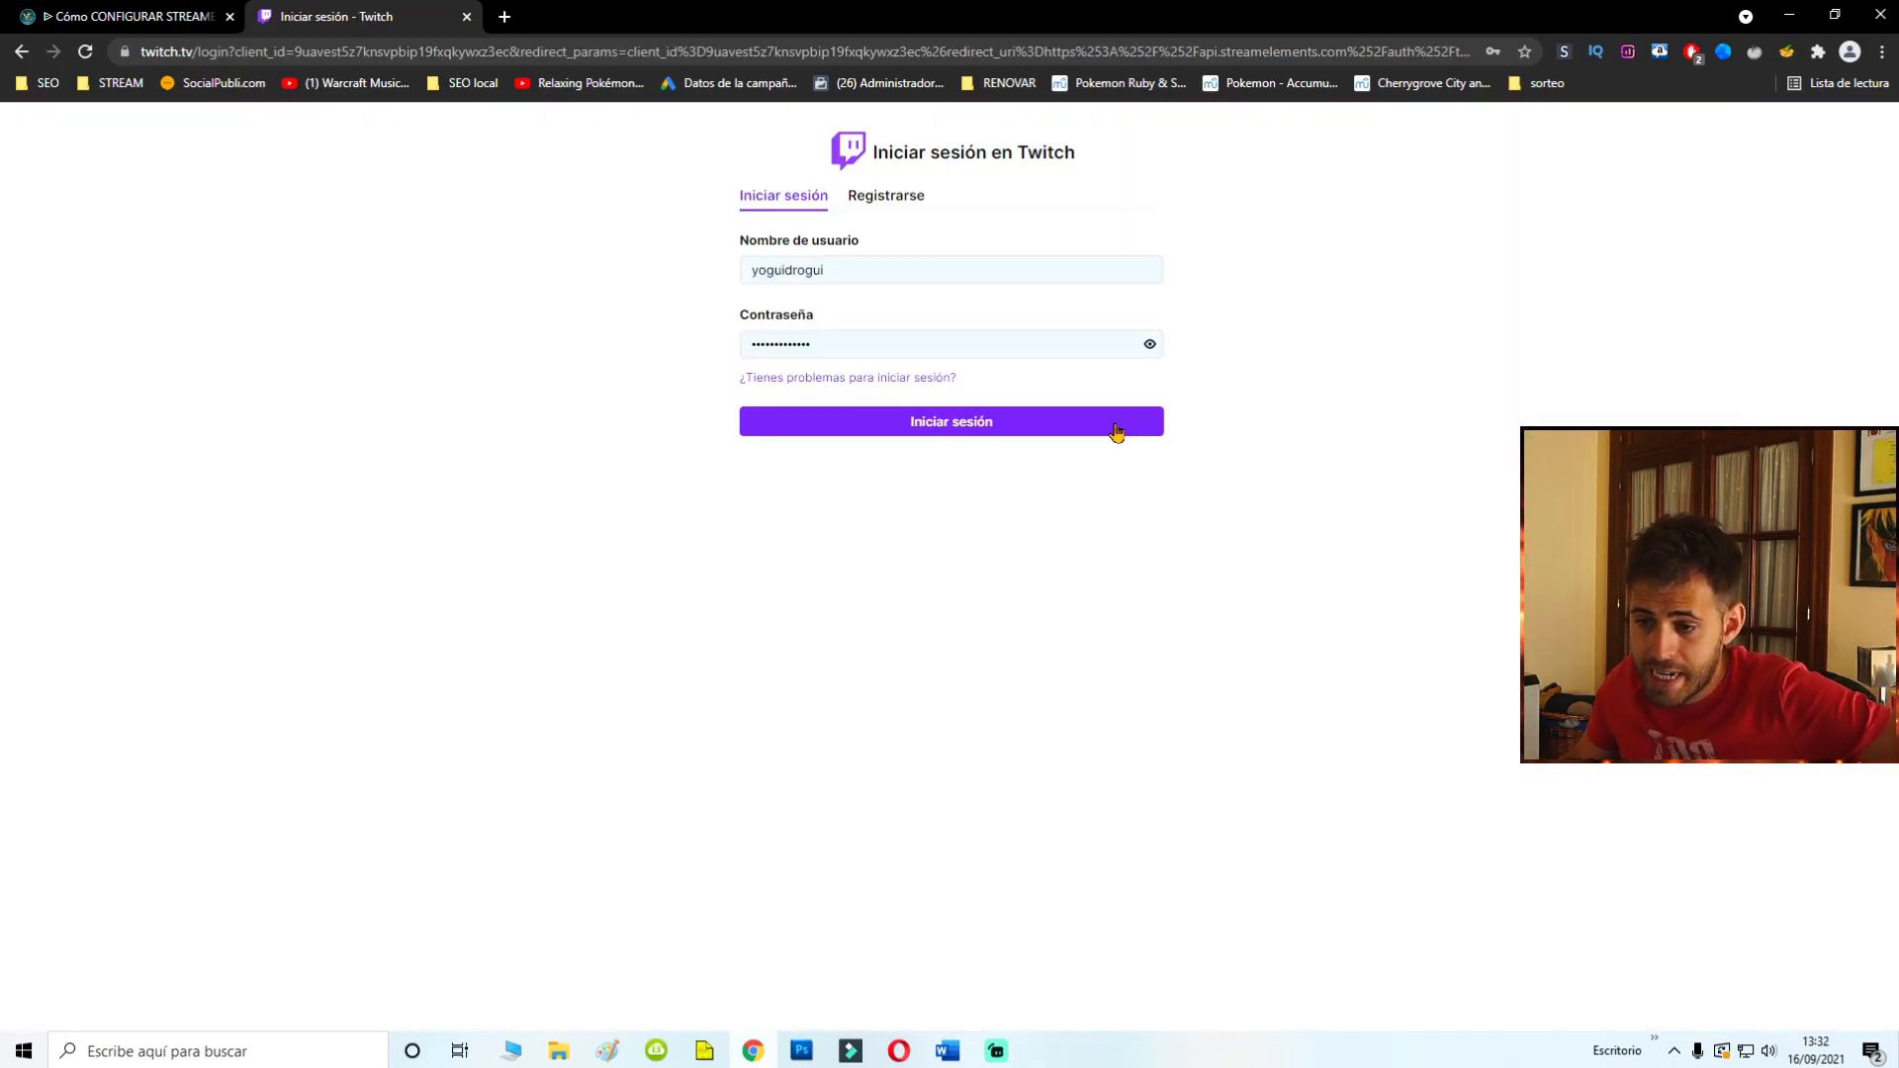
Sign in to Twitch with the filled-in credentials and request the verification code by SMS.
left_click(1117, 432)
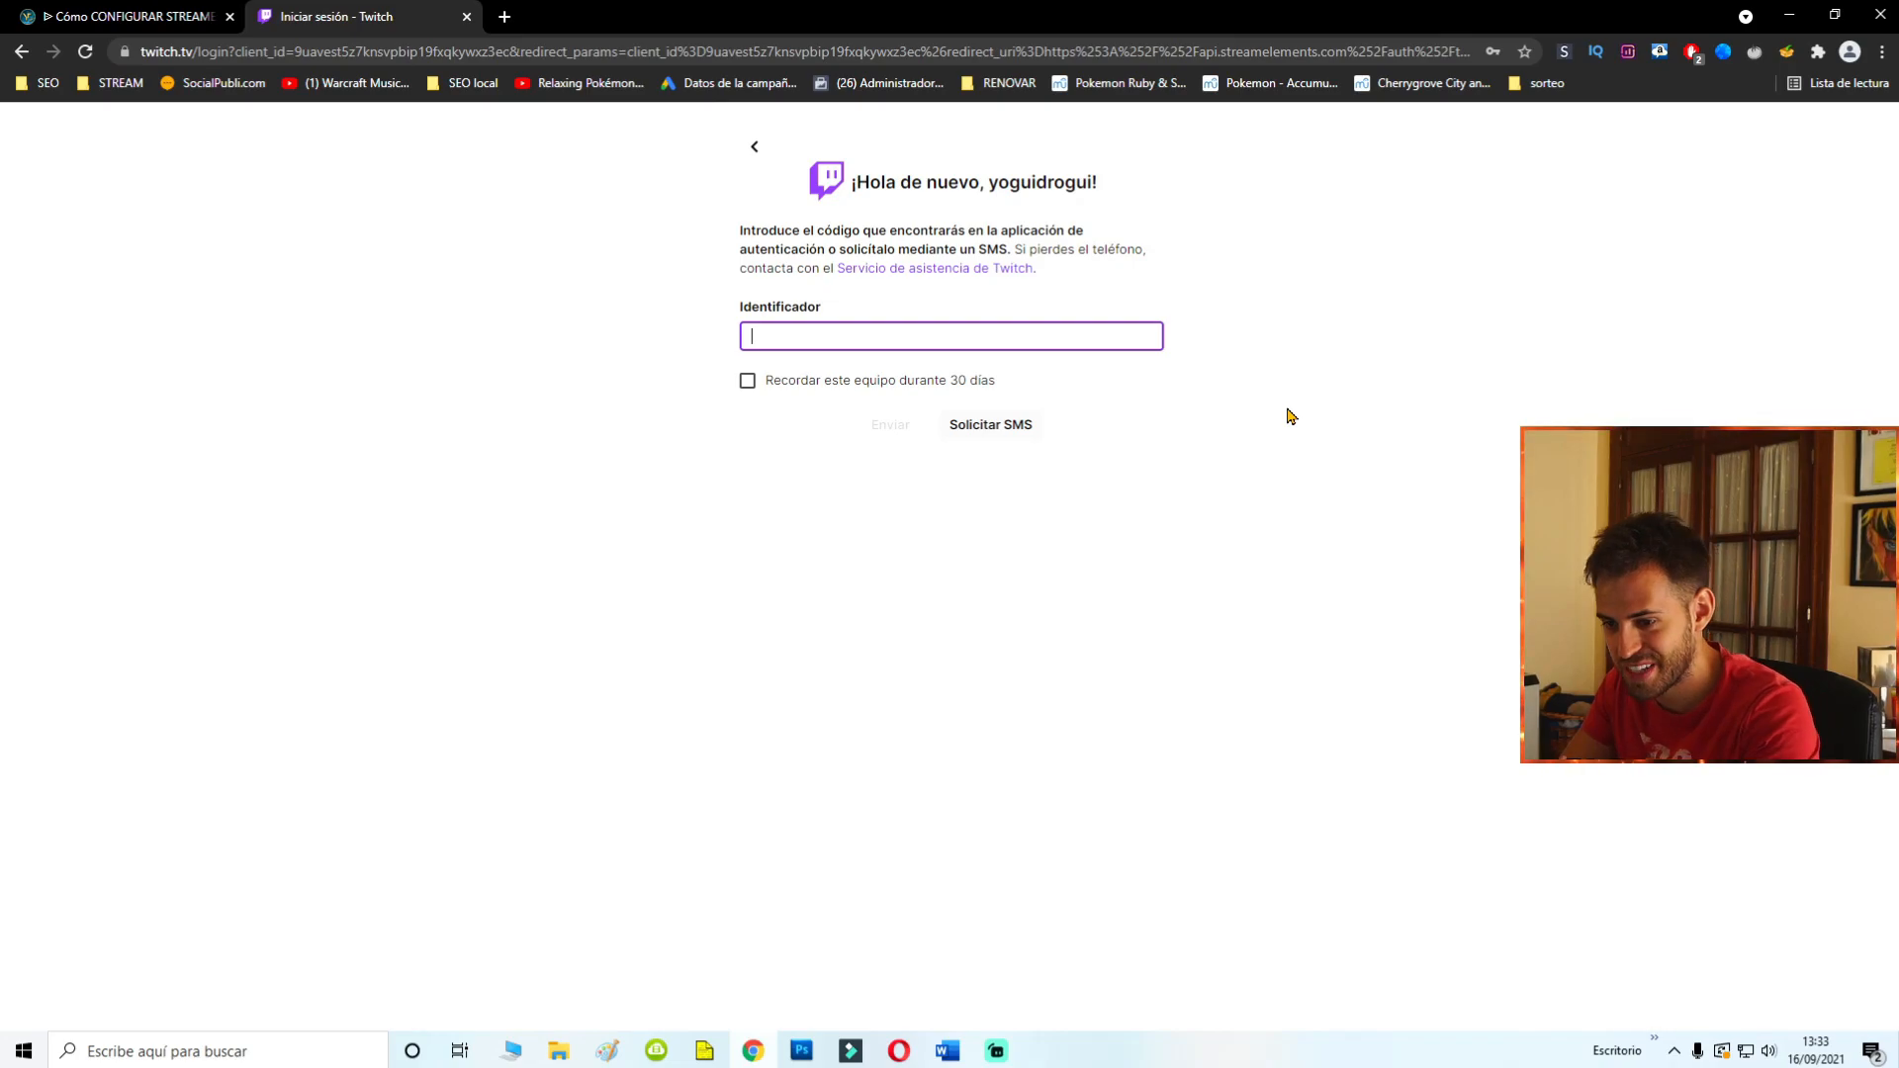
left_click(1019, 424)
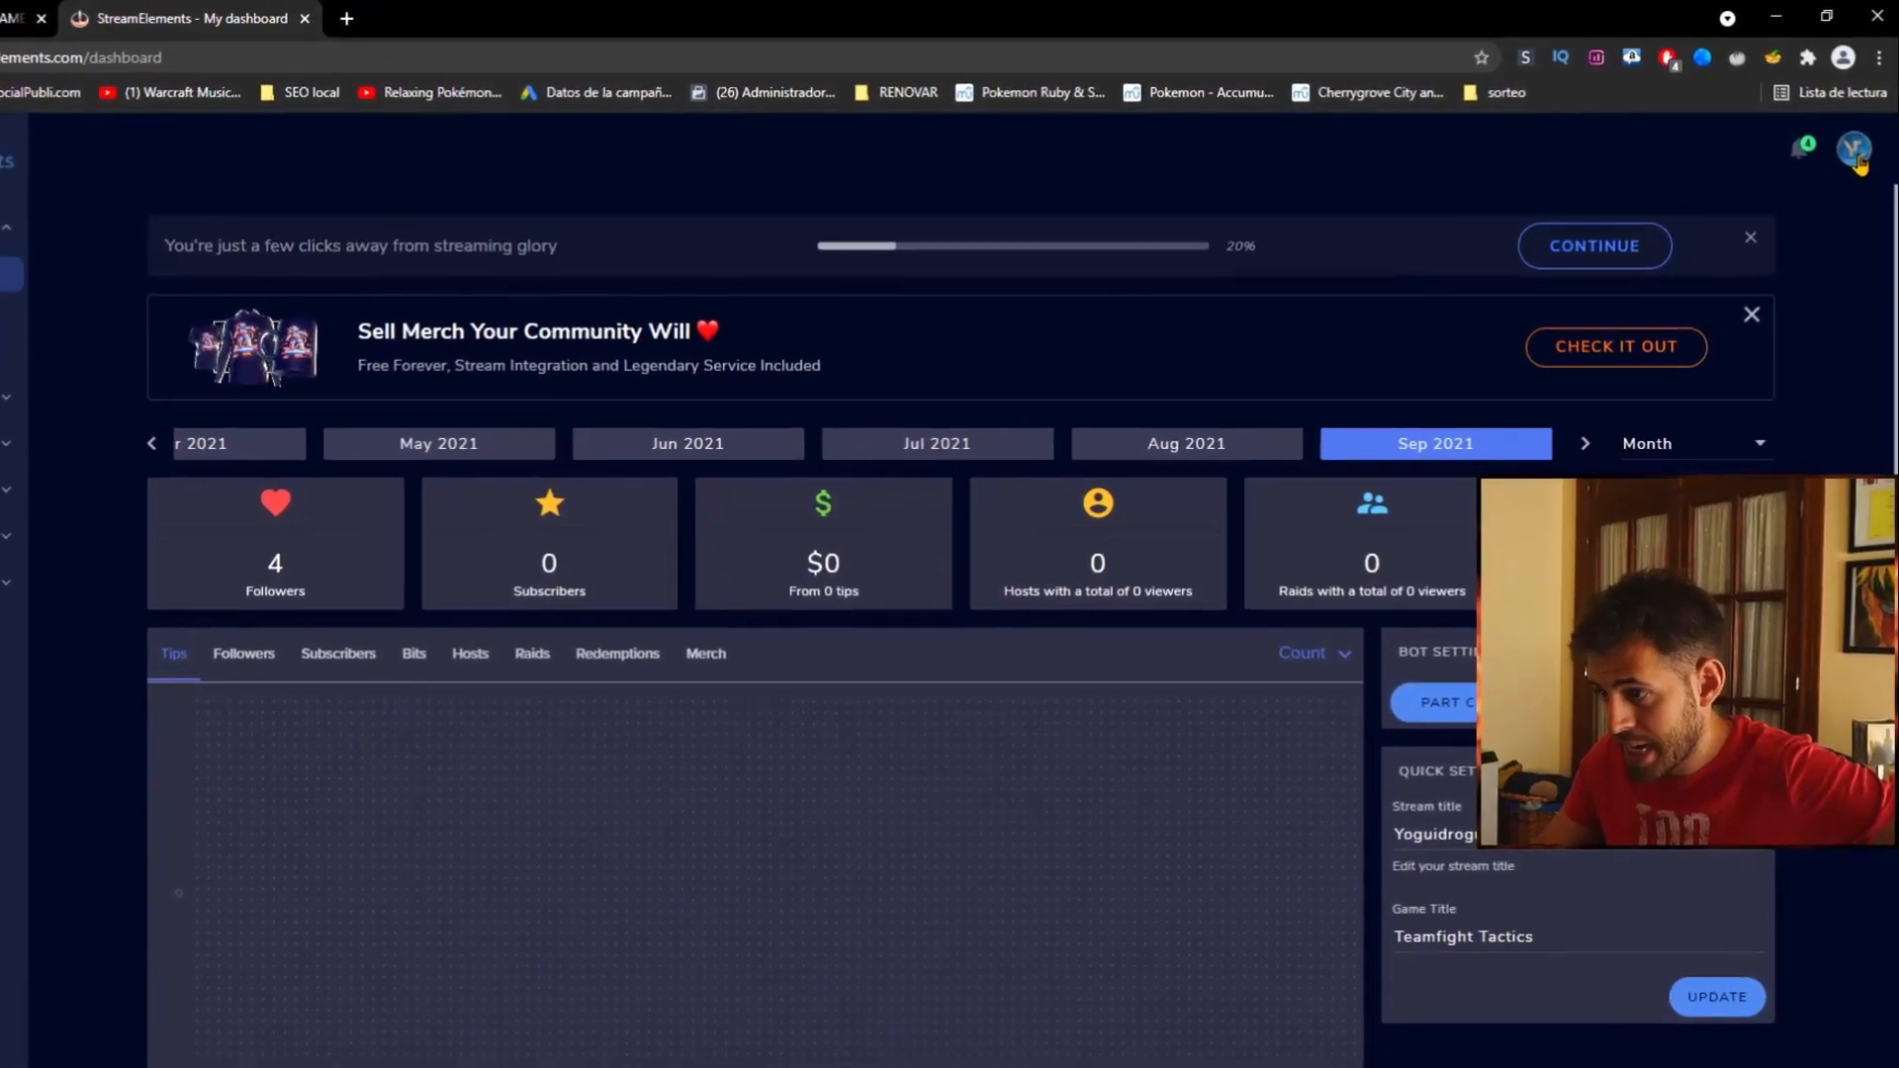
Change the StreamElements dashboard language from English to Spanish.
left_click(1853, 144)
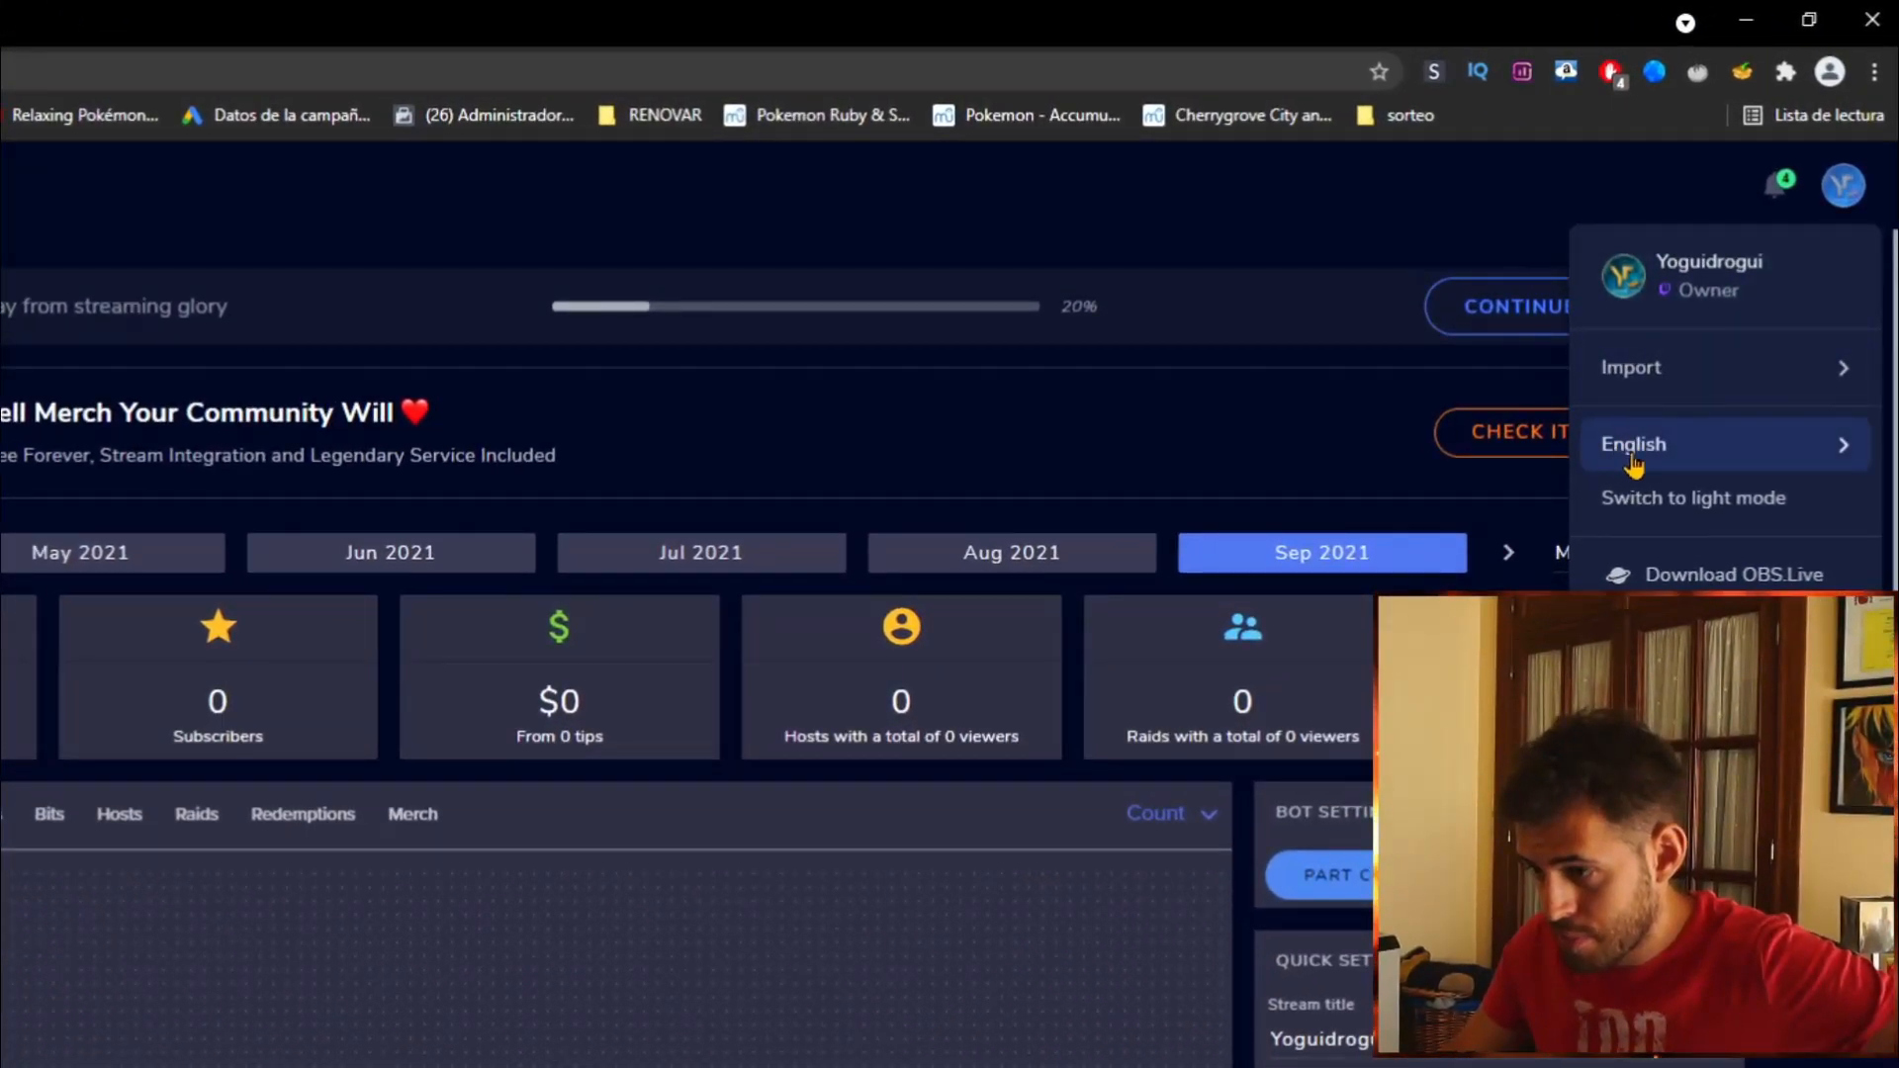
left_click(1819, 444)
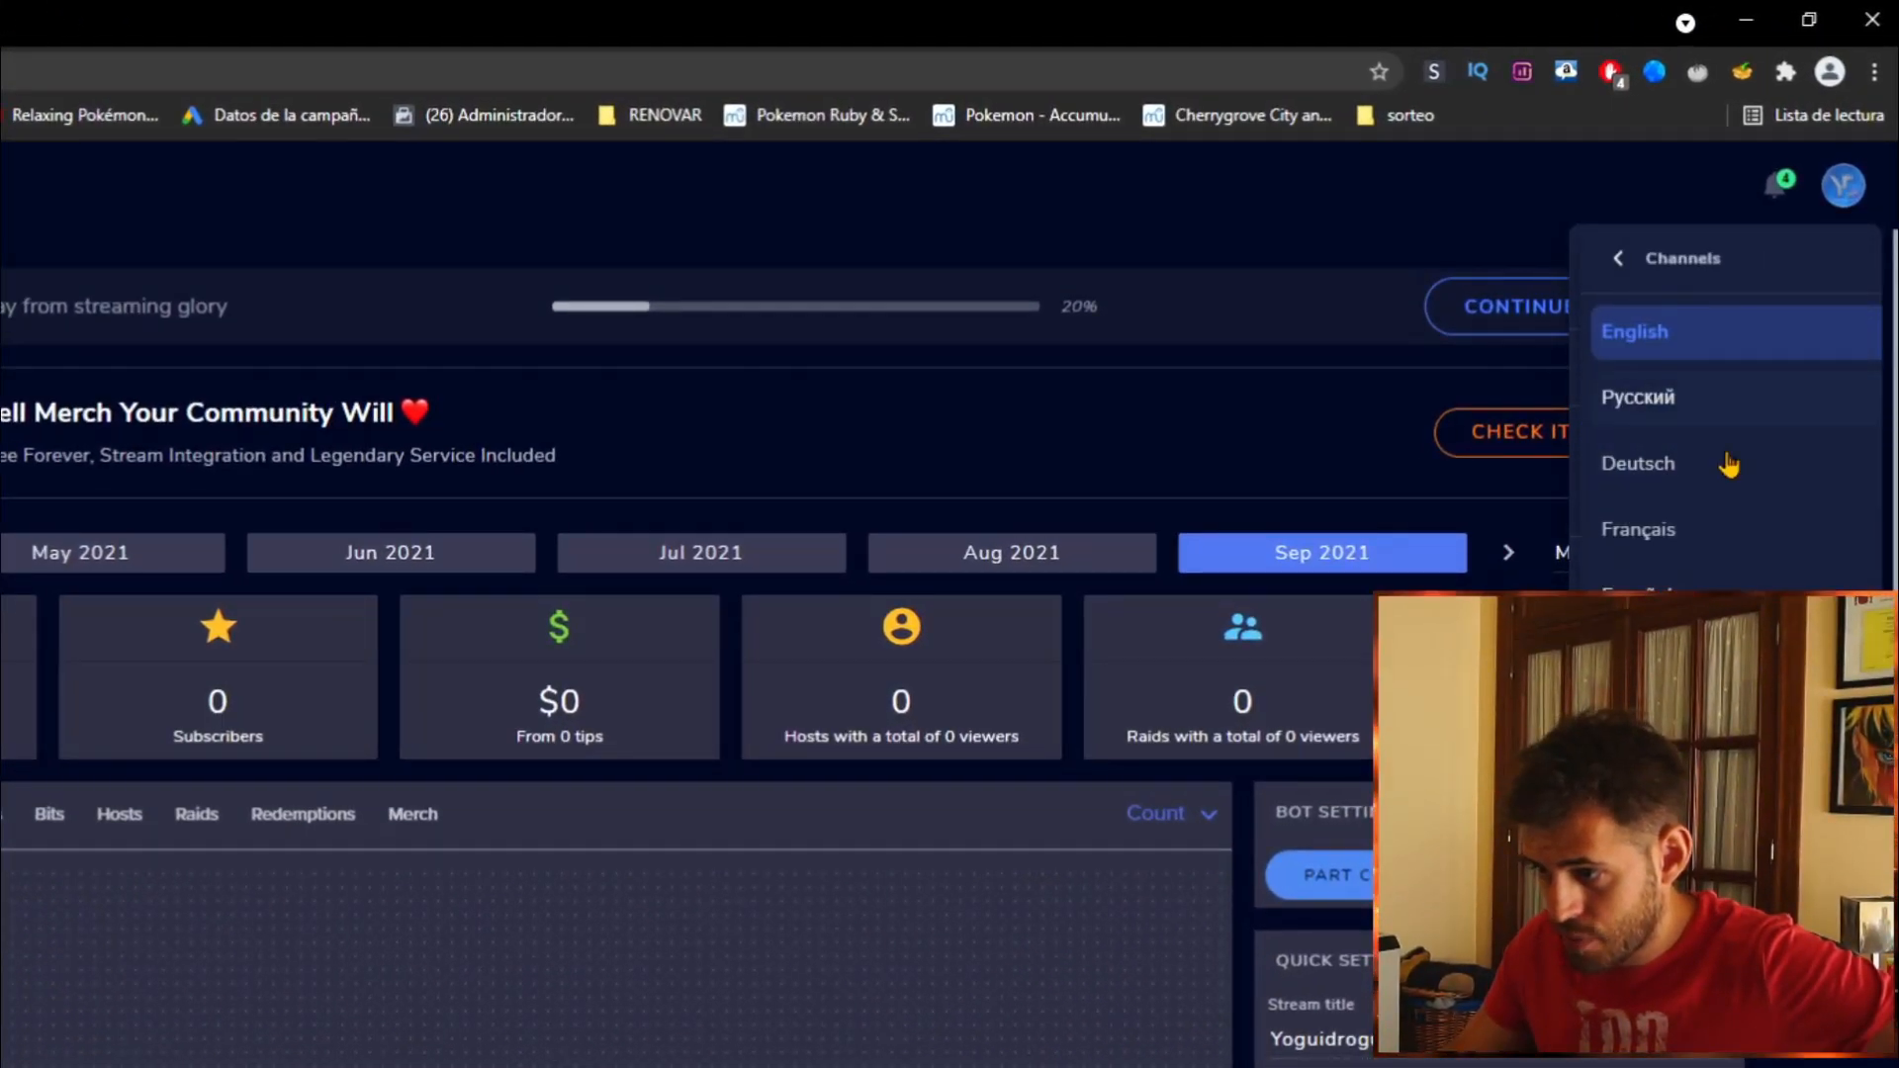
left_click(1727, 597)
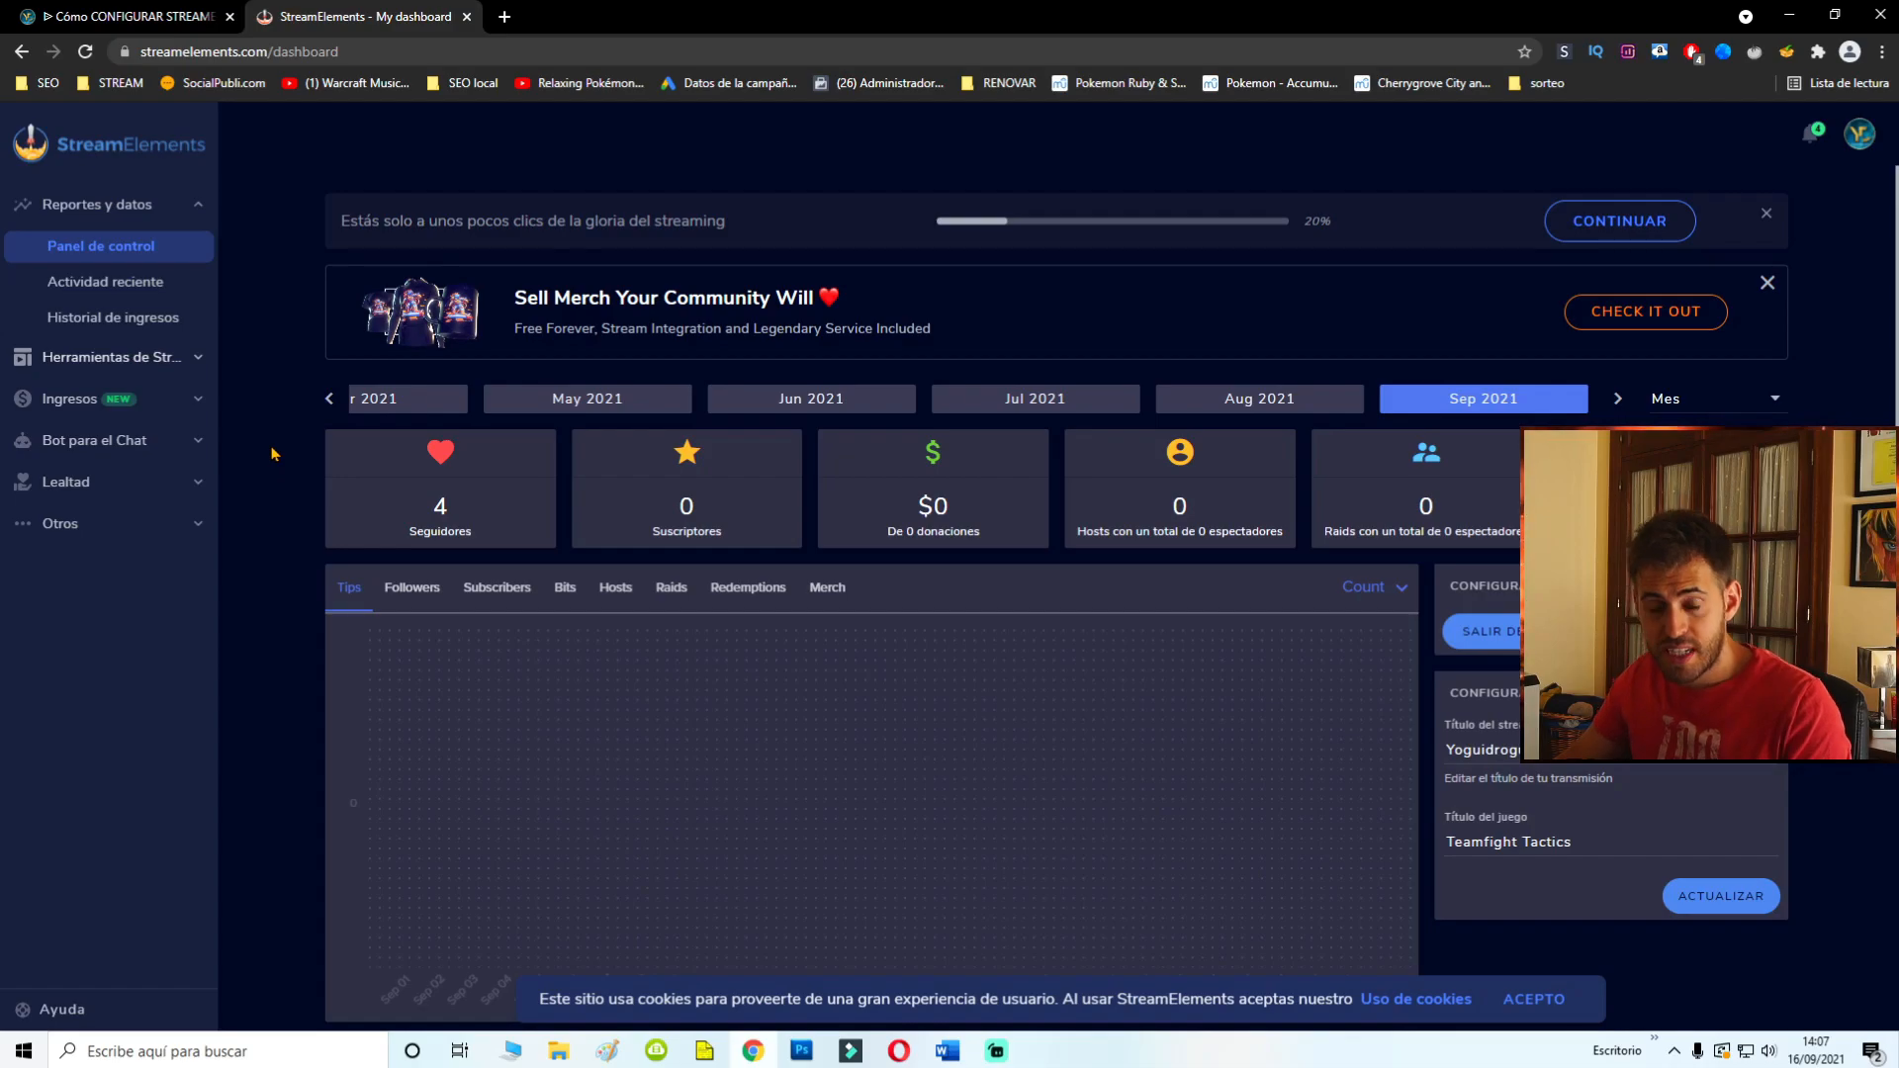
Open the overlays gallery, browse the themes and search them for "league of".
left_click(109, 358)
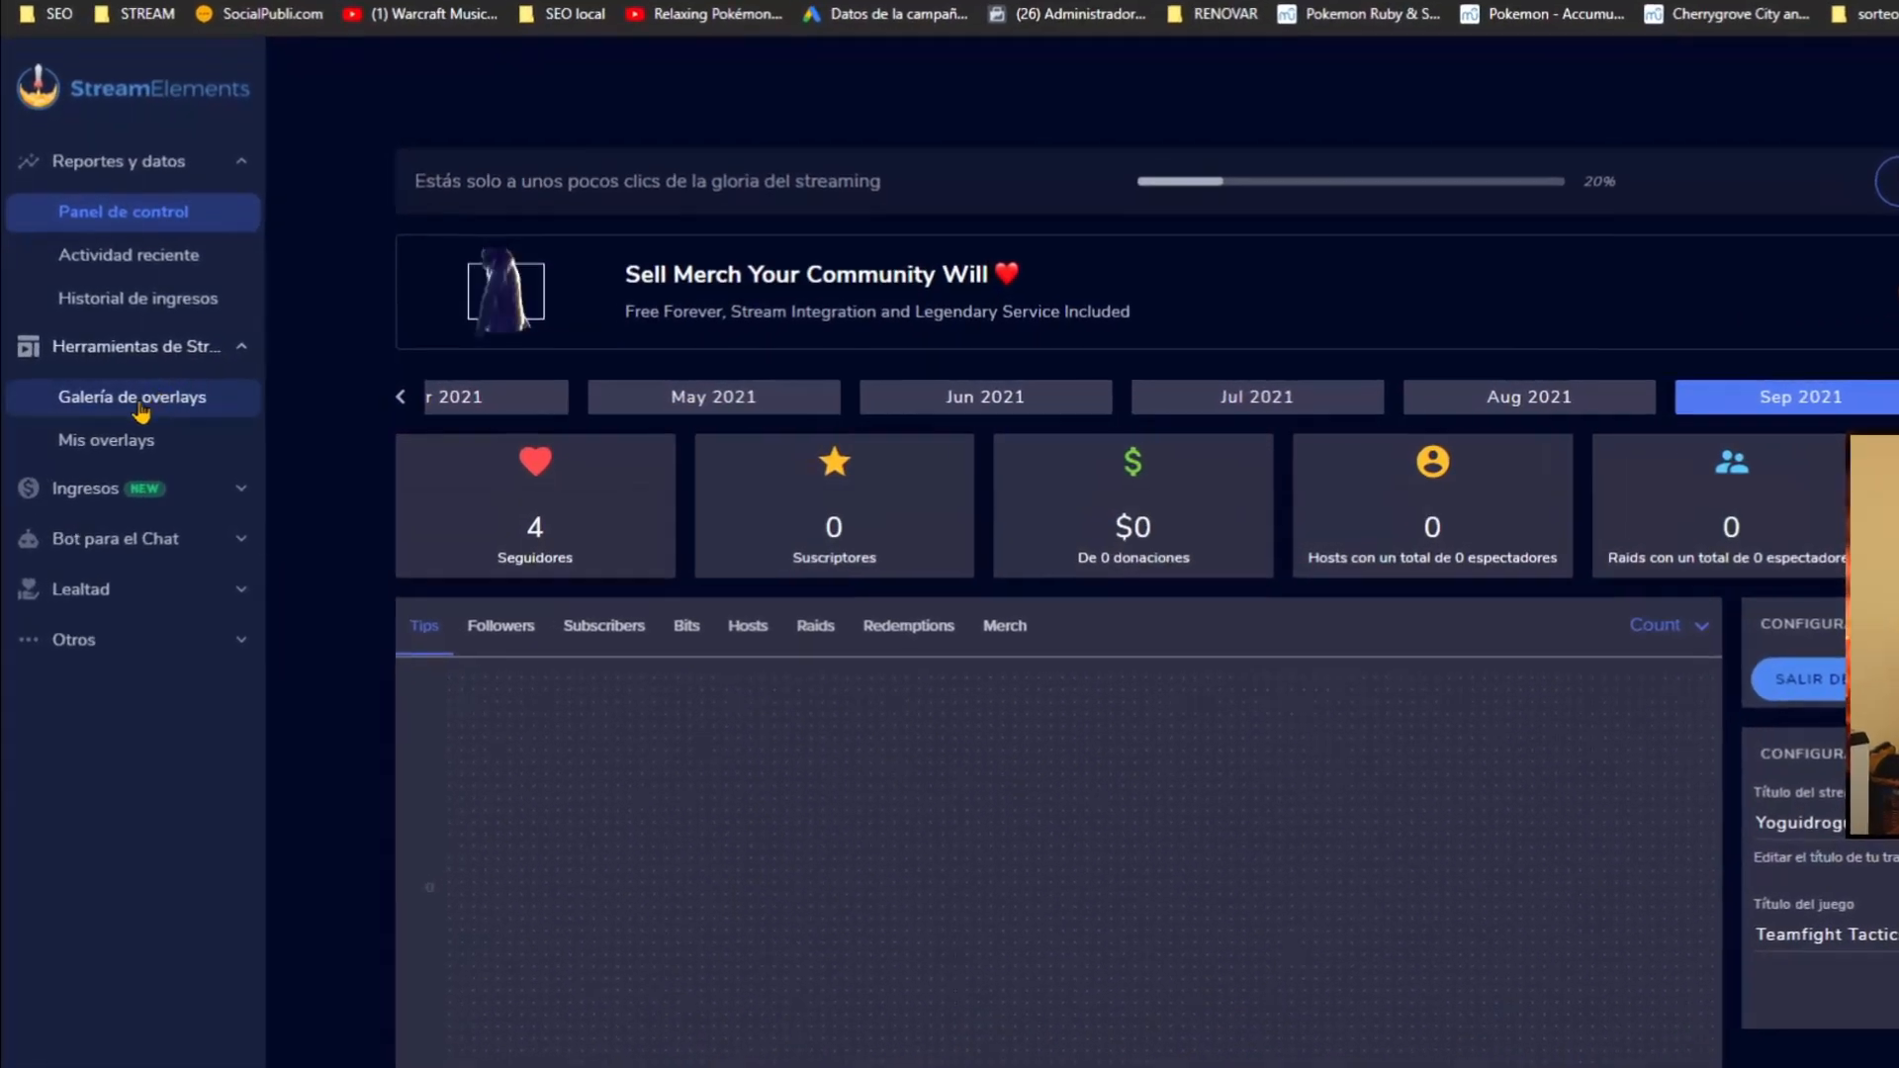
left_click(255, 412)
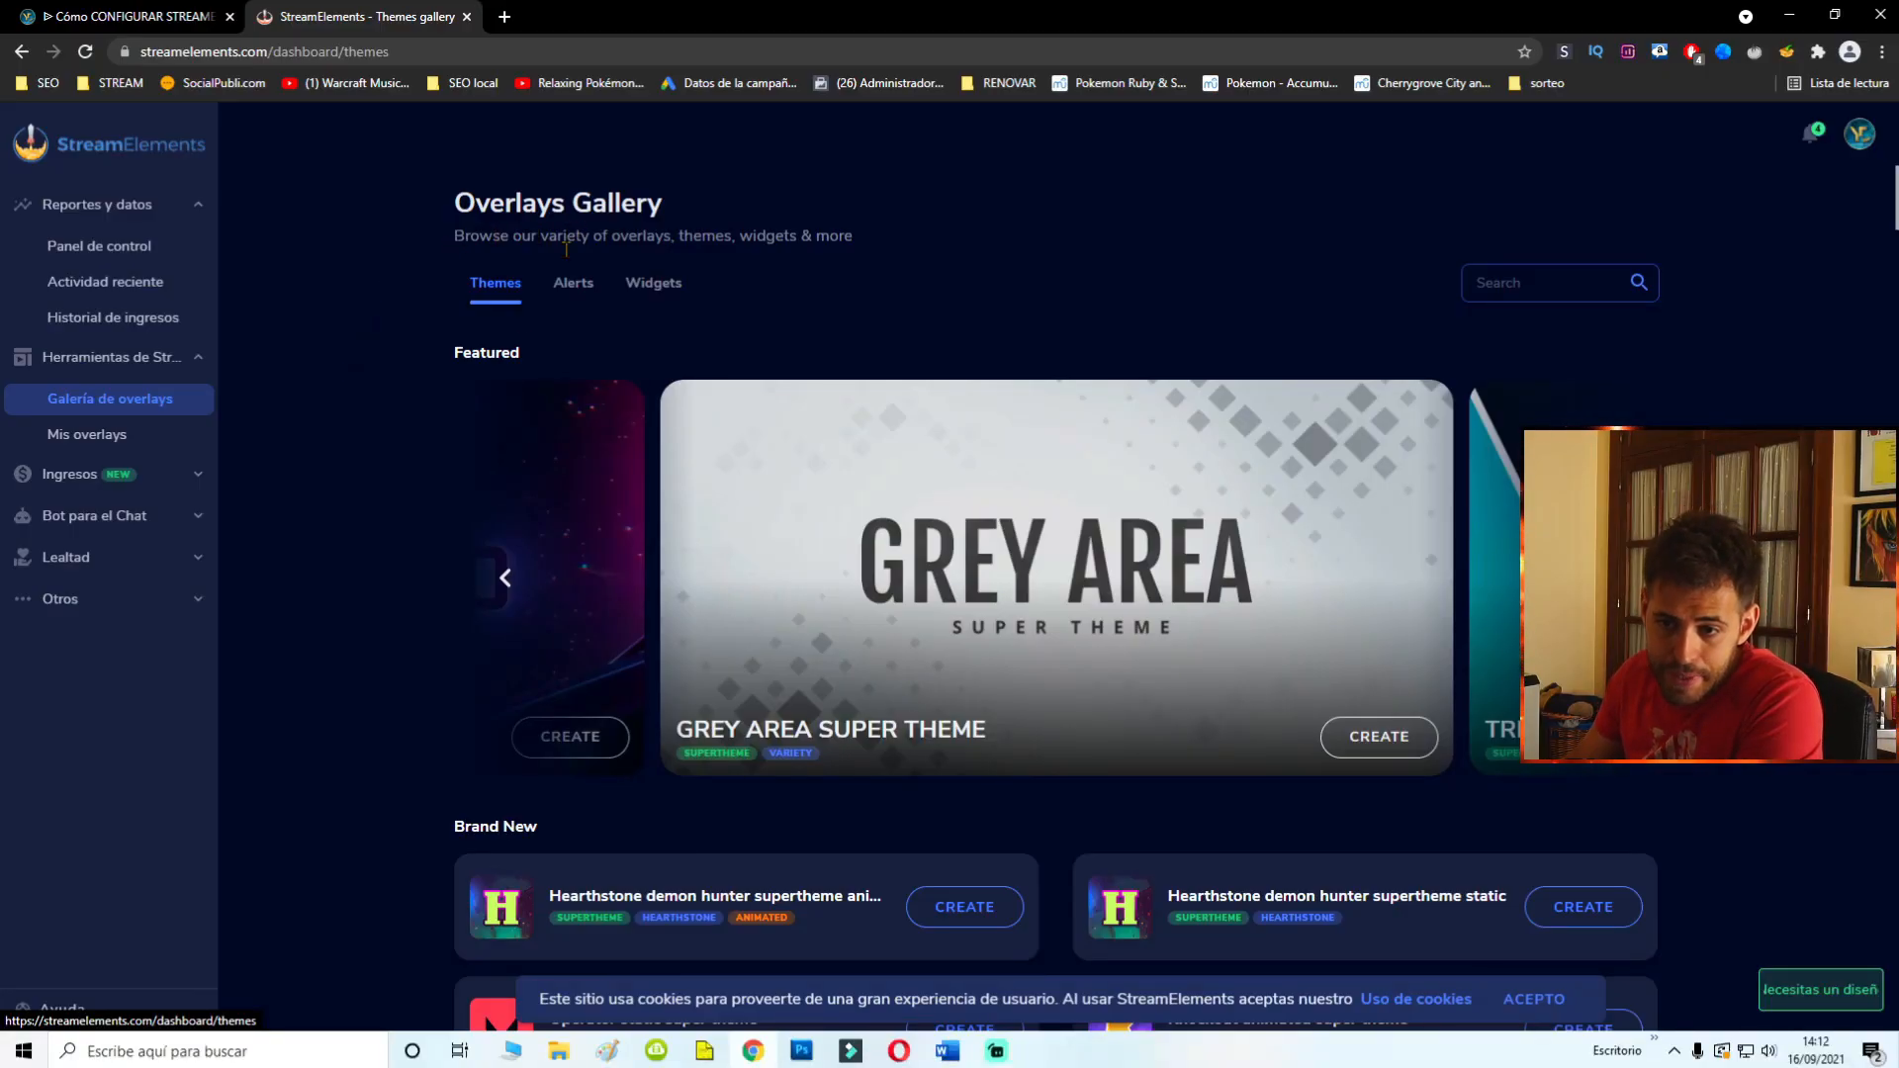
scroll(618, 442, "down", 8)
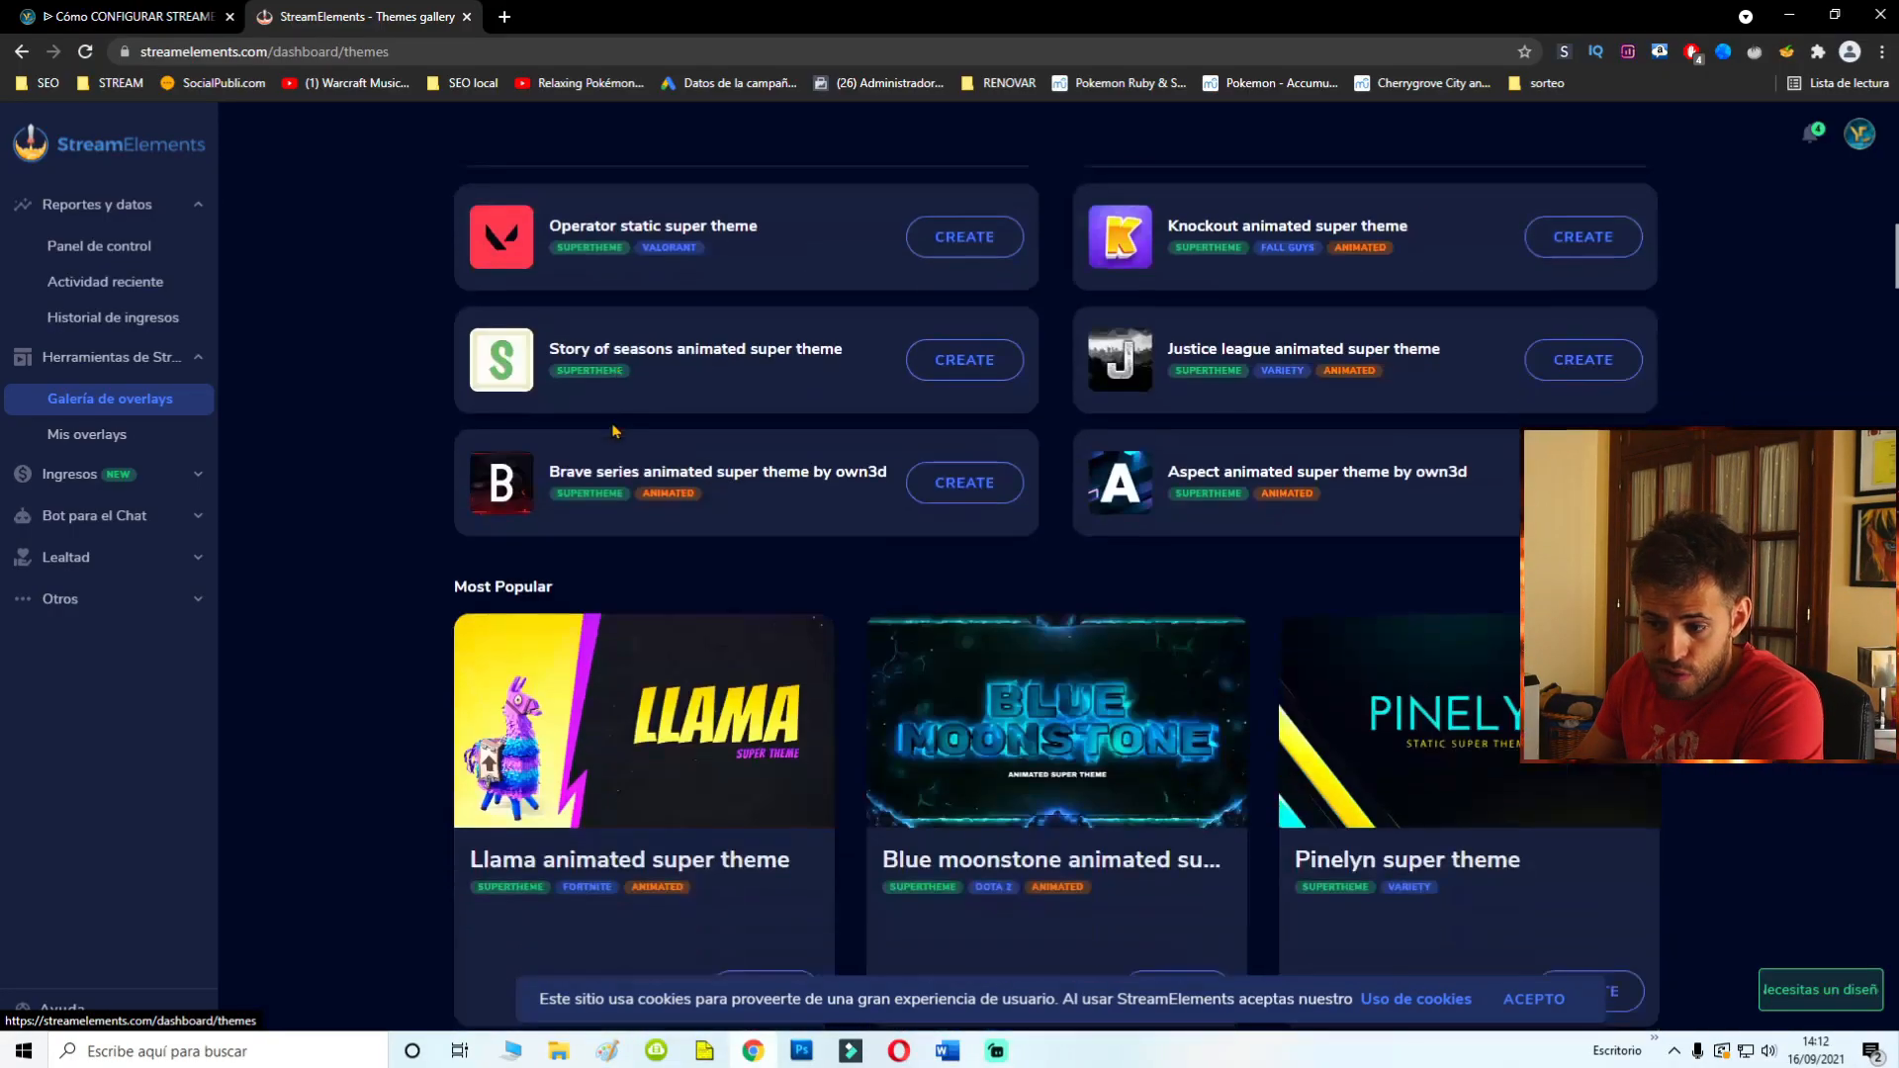
scroll(615, 432, "down", 11)
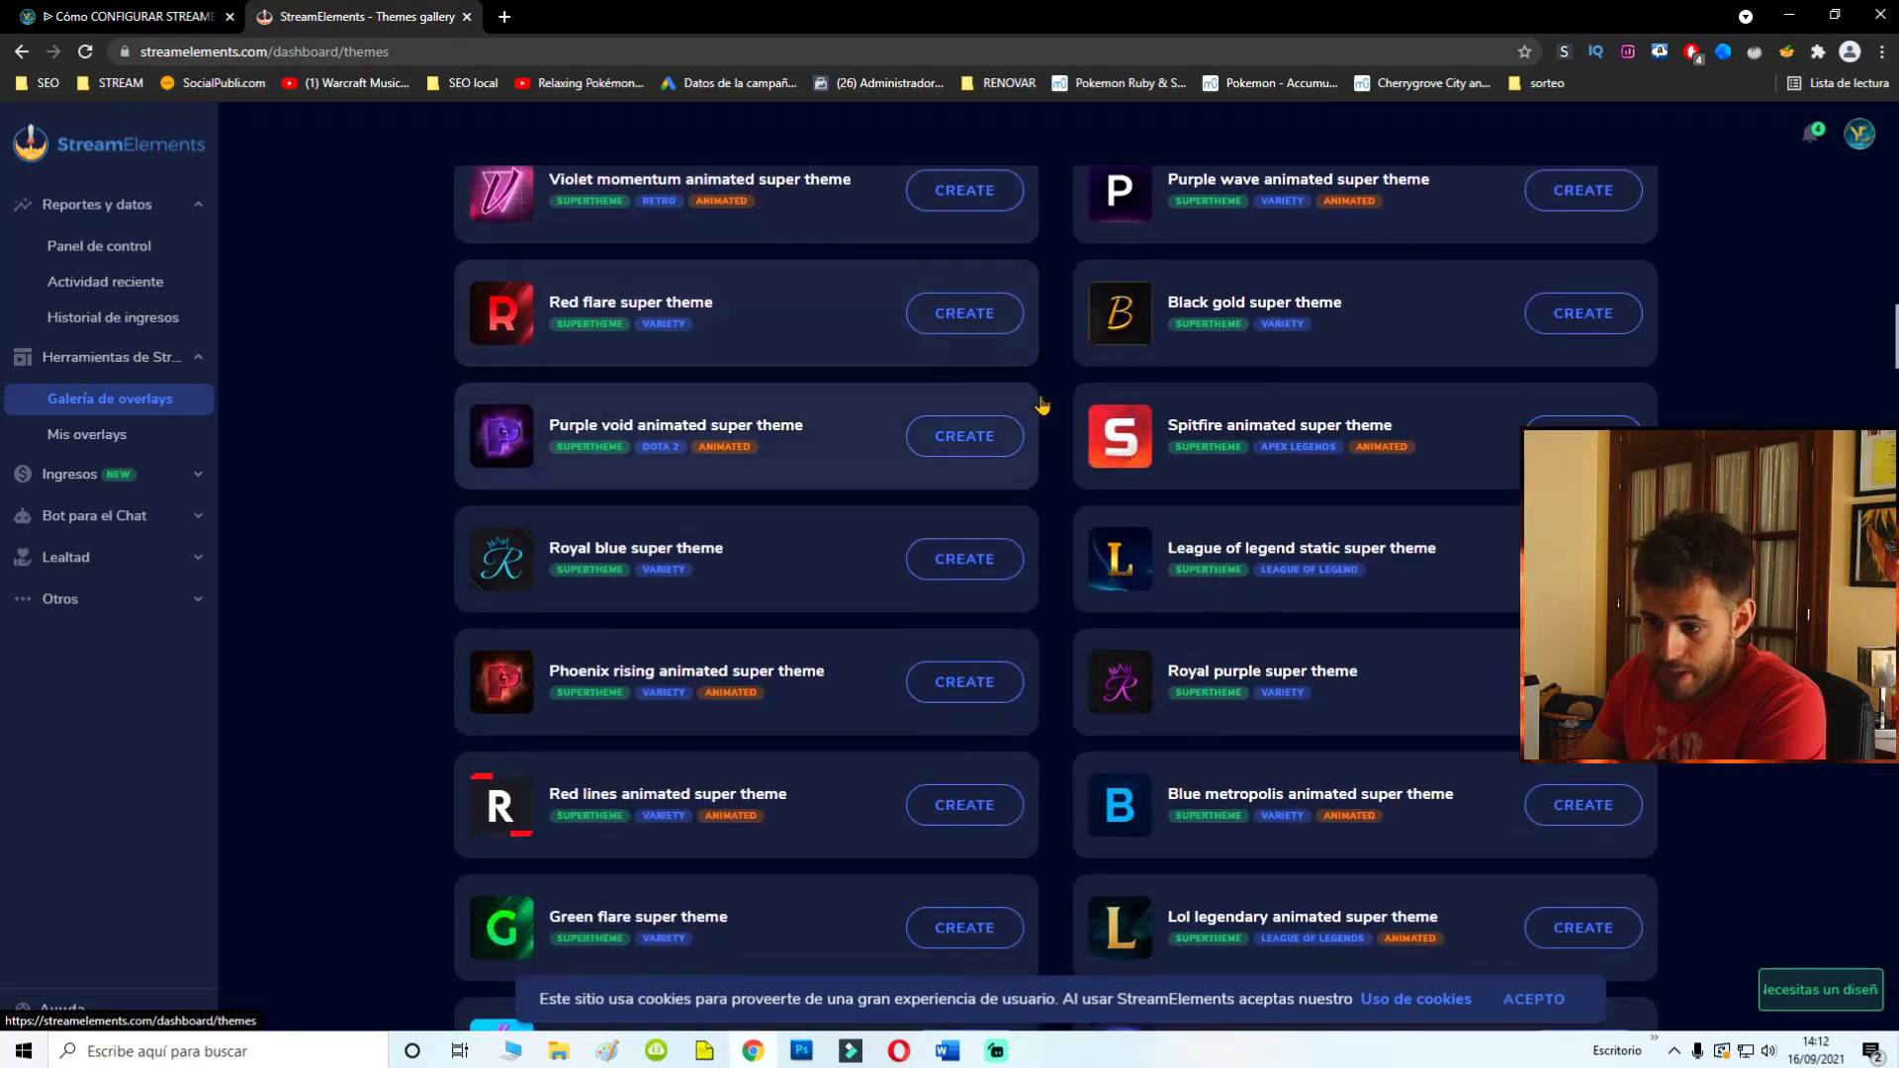
scroll(1086, 416, "up", 20)
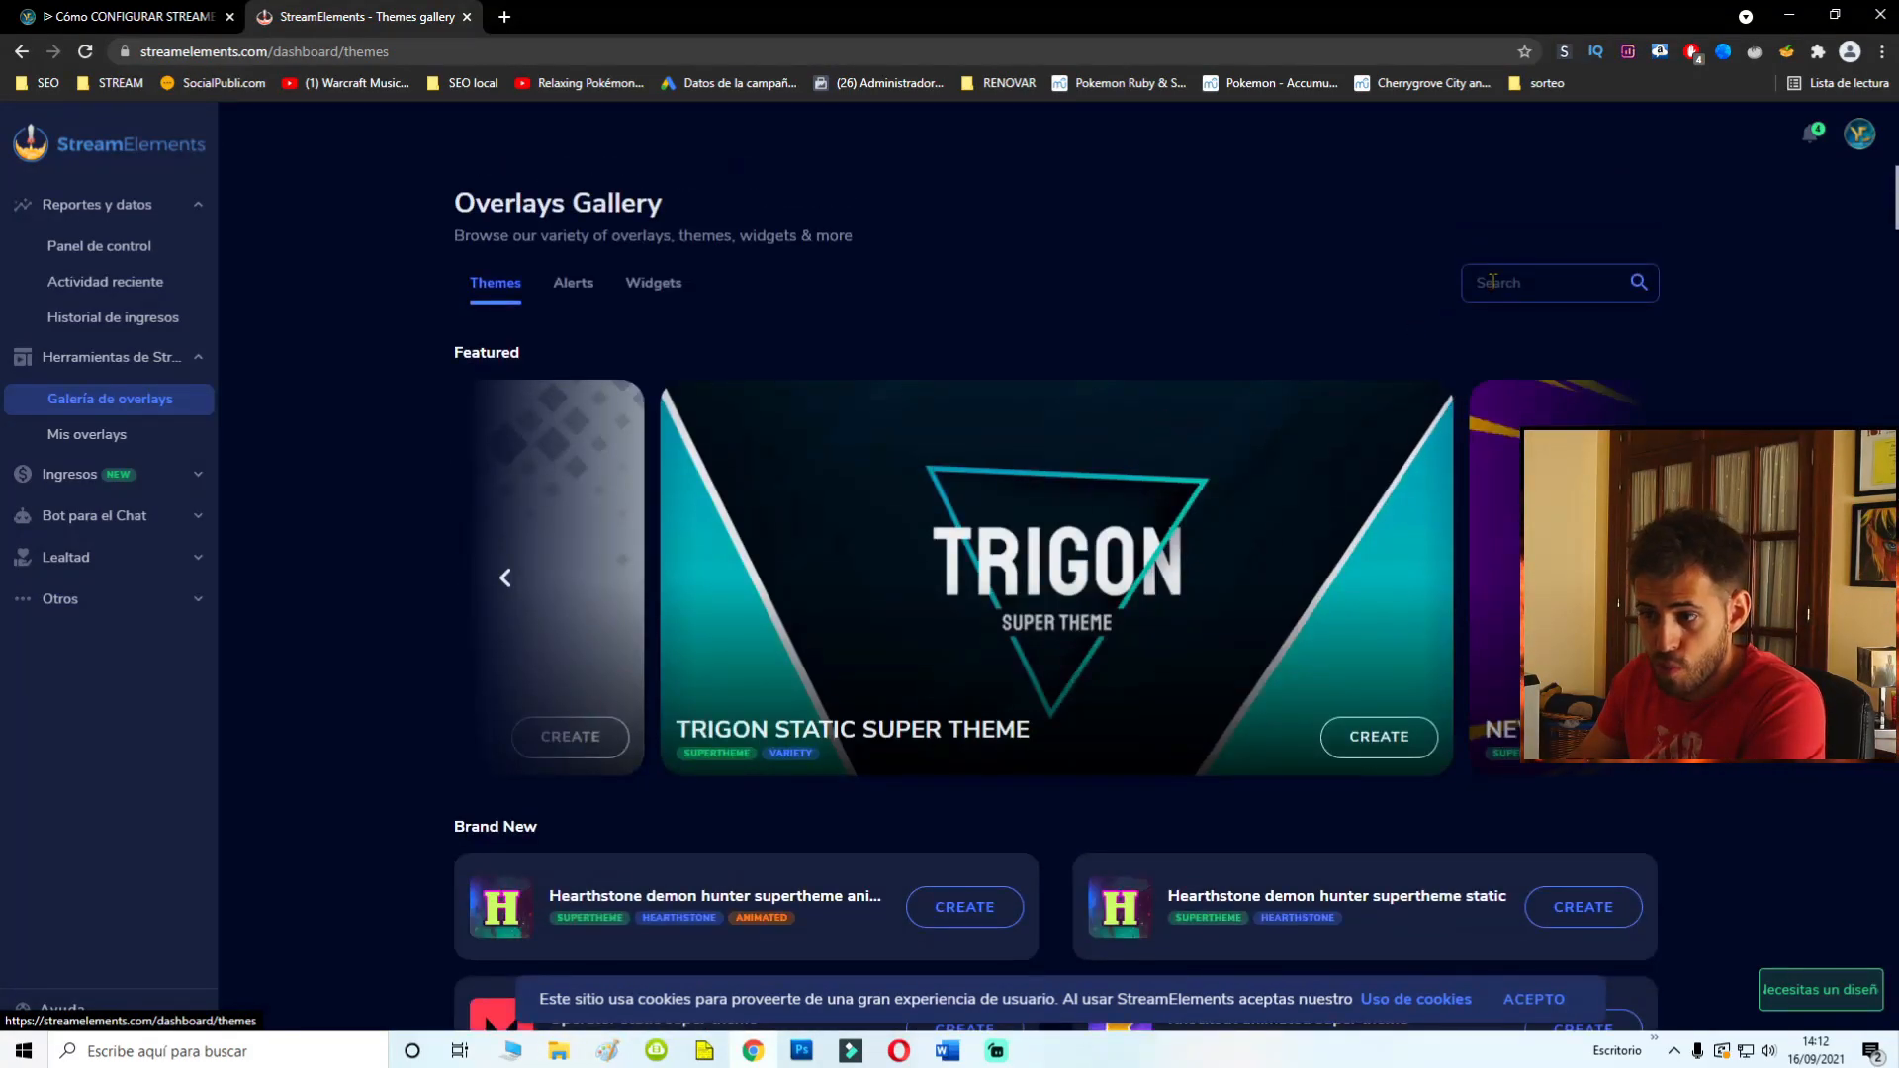
left_click(1513, 276)
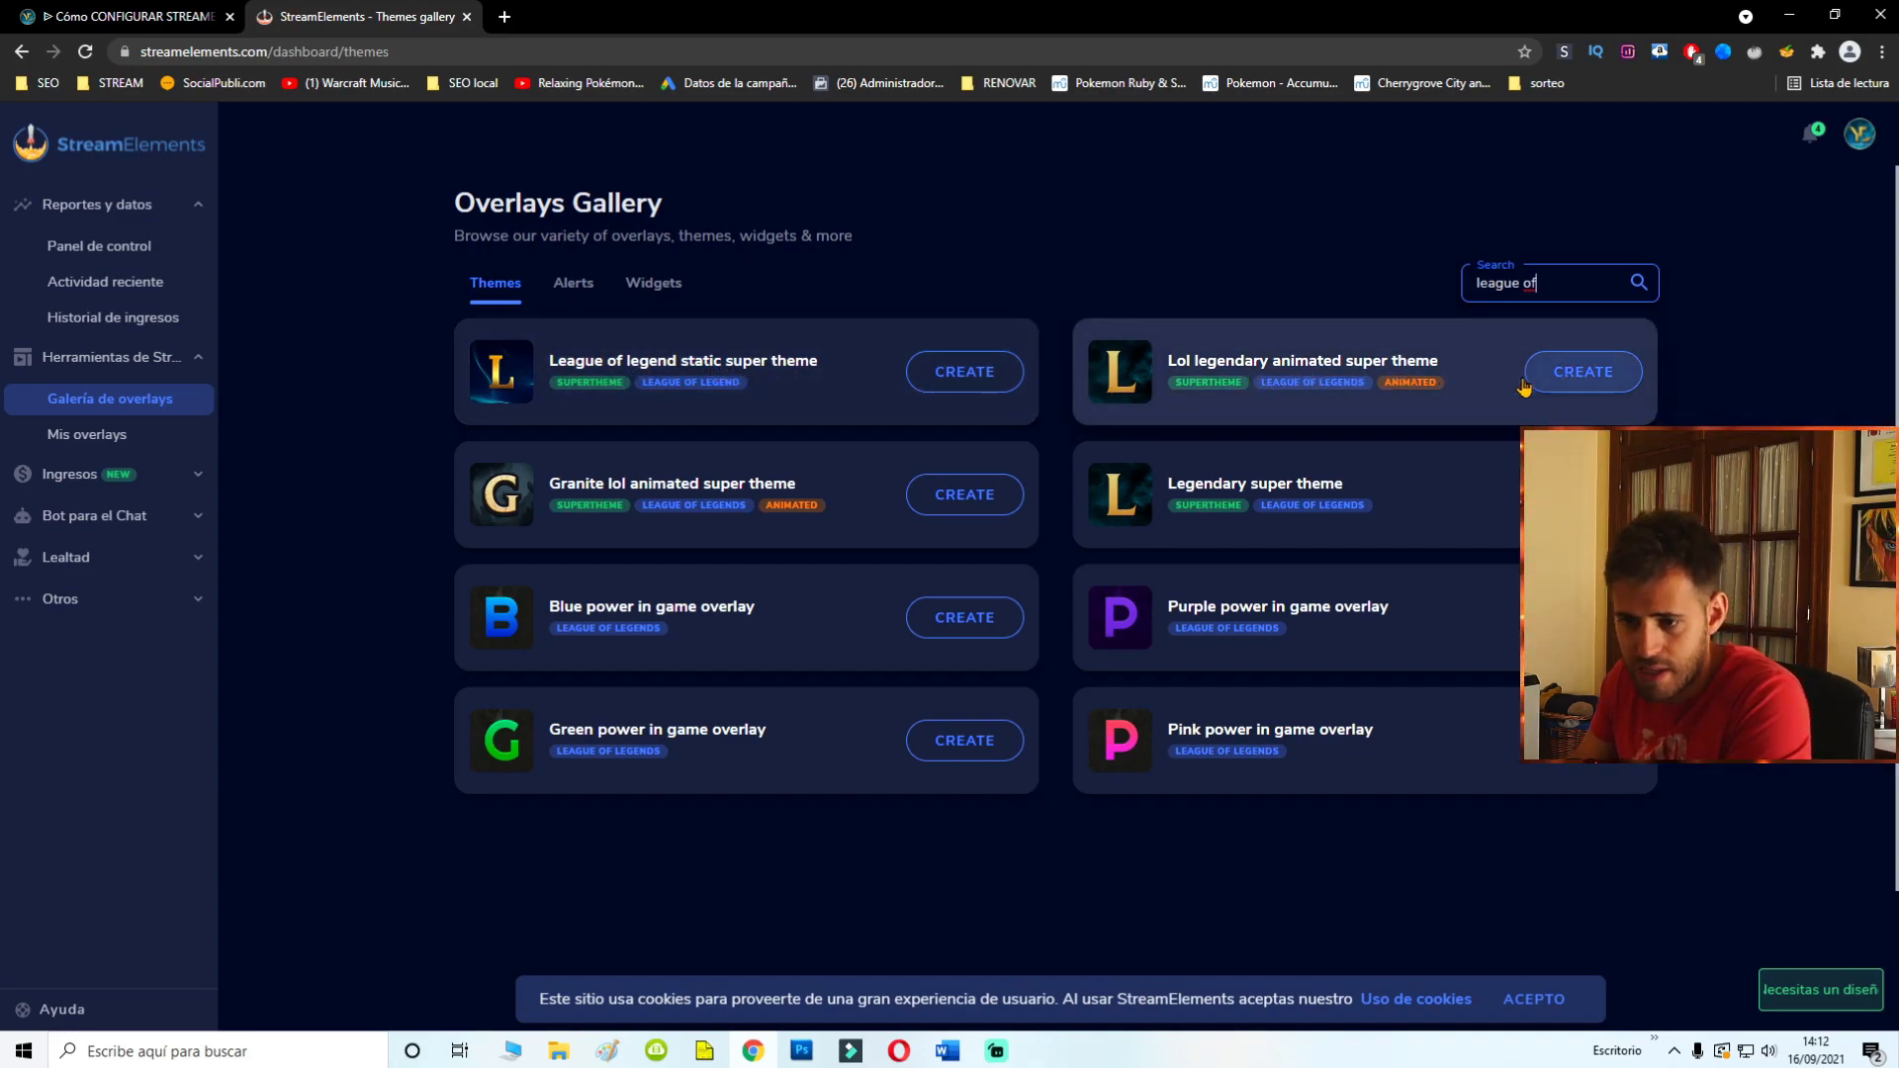
Create an overlay from the League of legend static super theme with the theme name "happyhappy".
left_click(975, 377)
triple_click(905, 710)
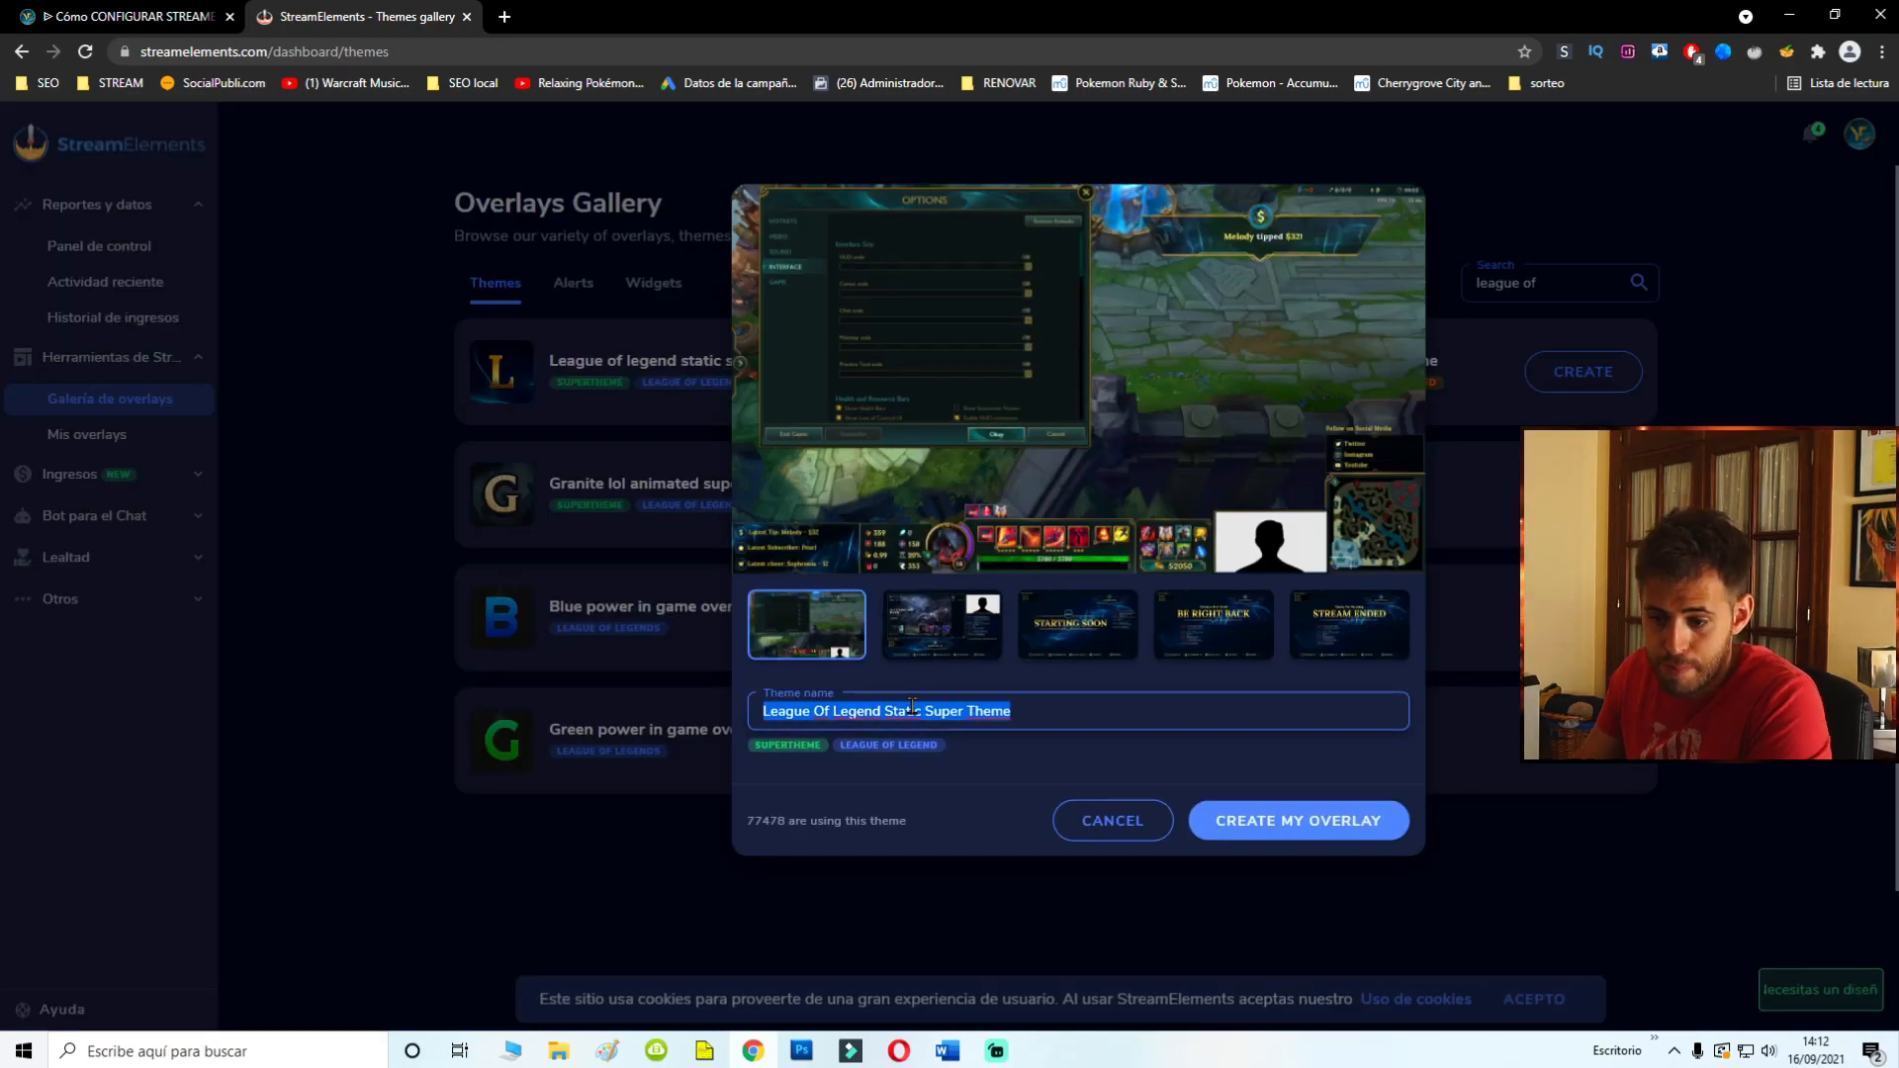
type("saddadasdasdas")
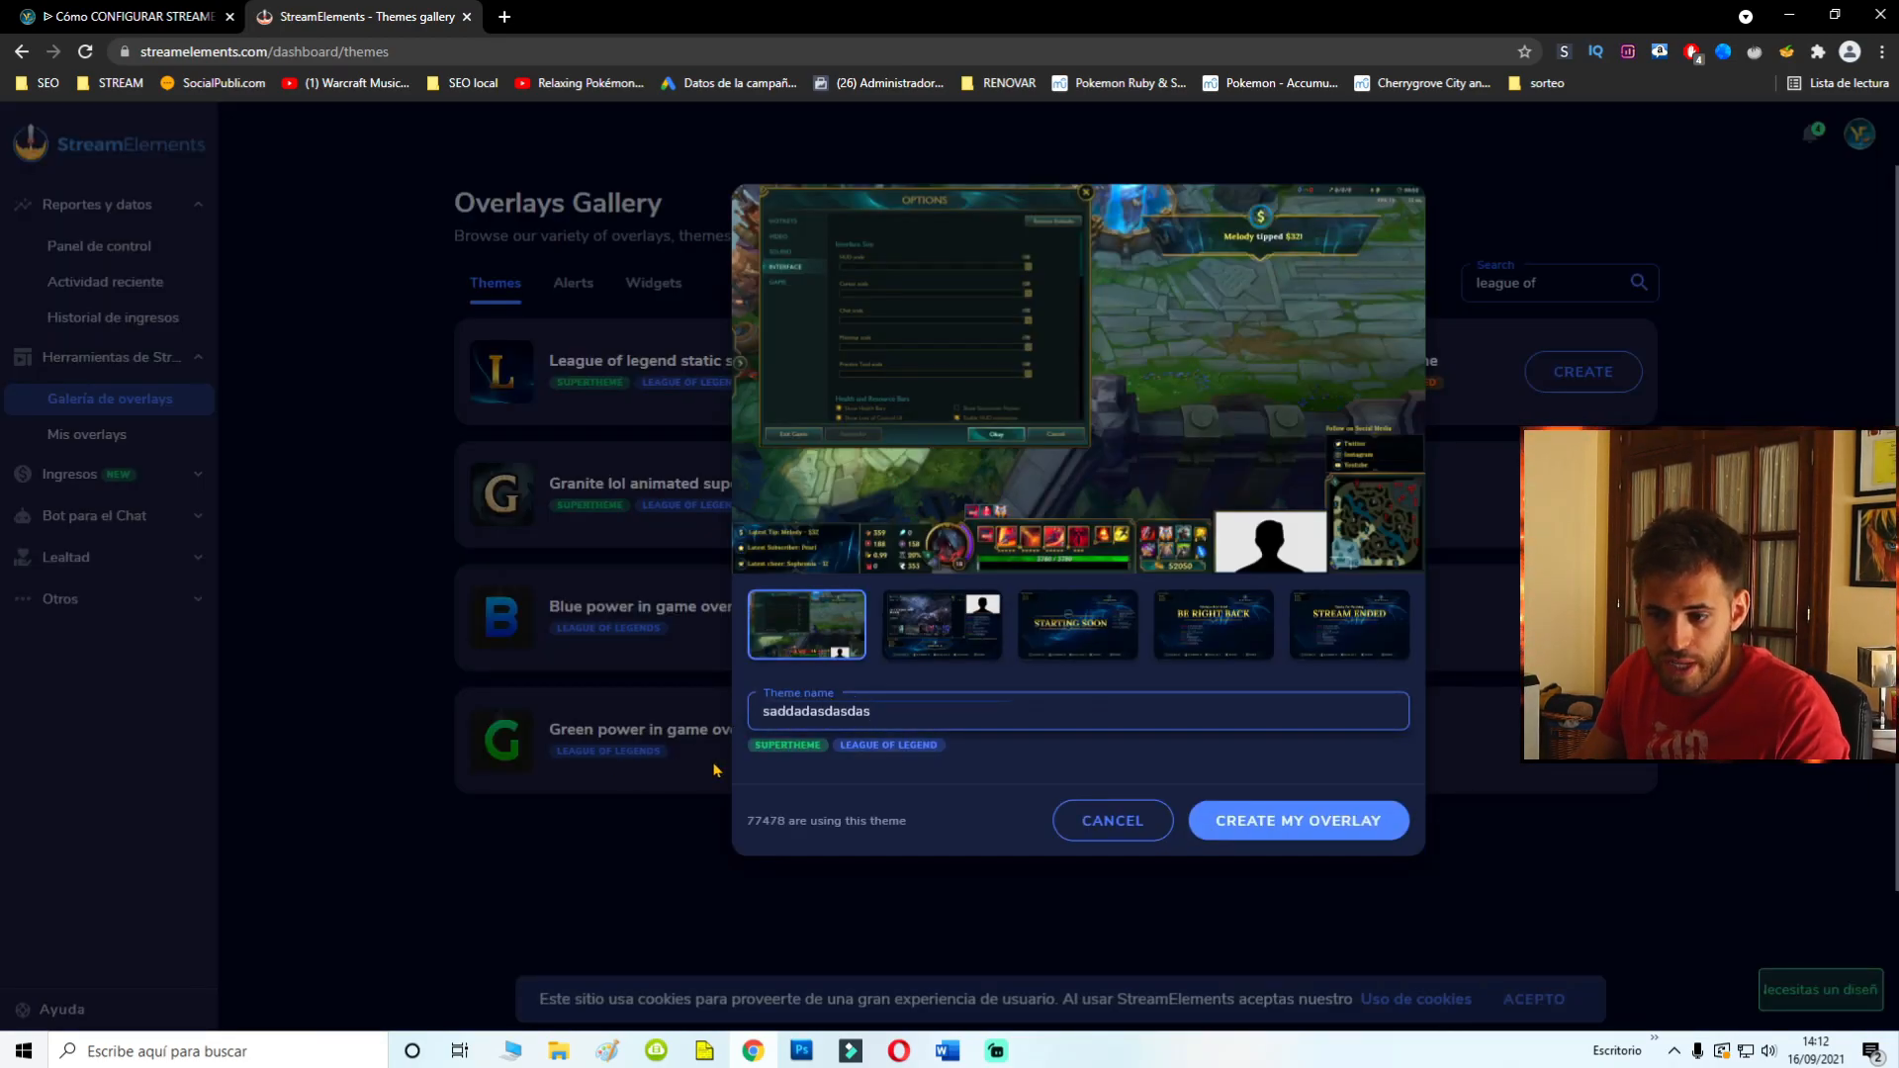
double_click(895, 721)
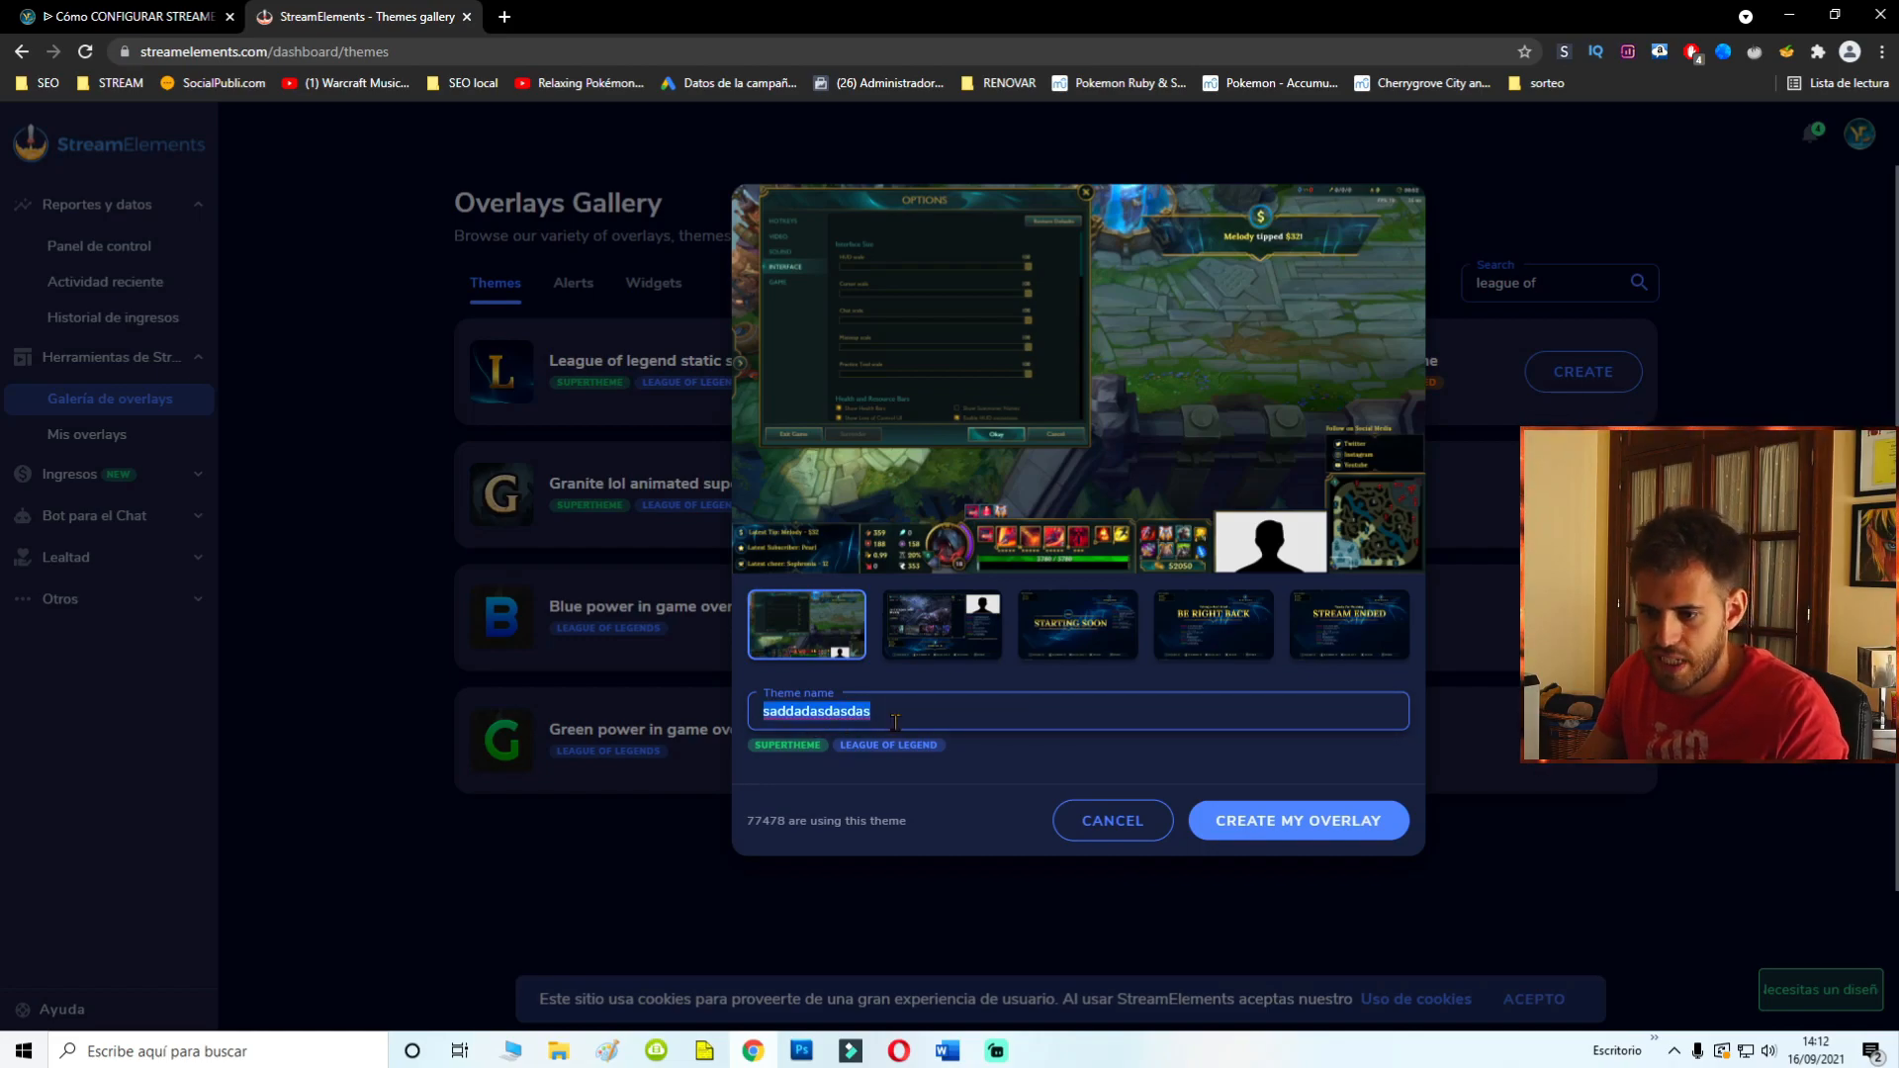
type("hapy")
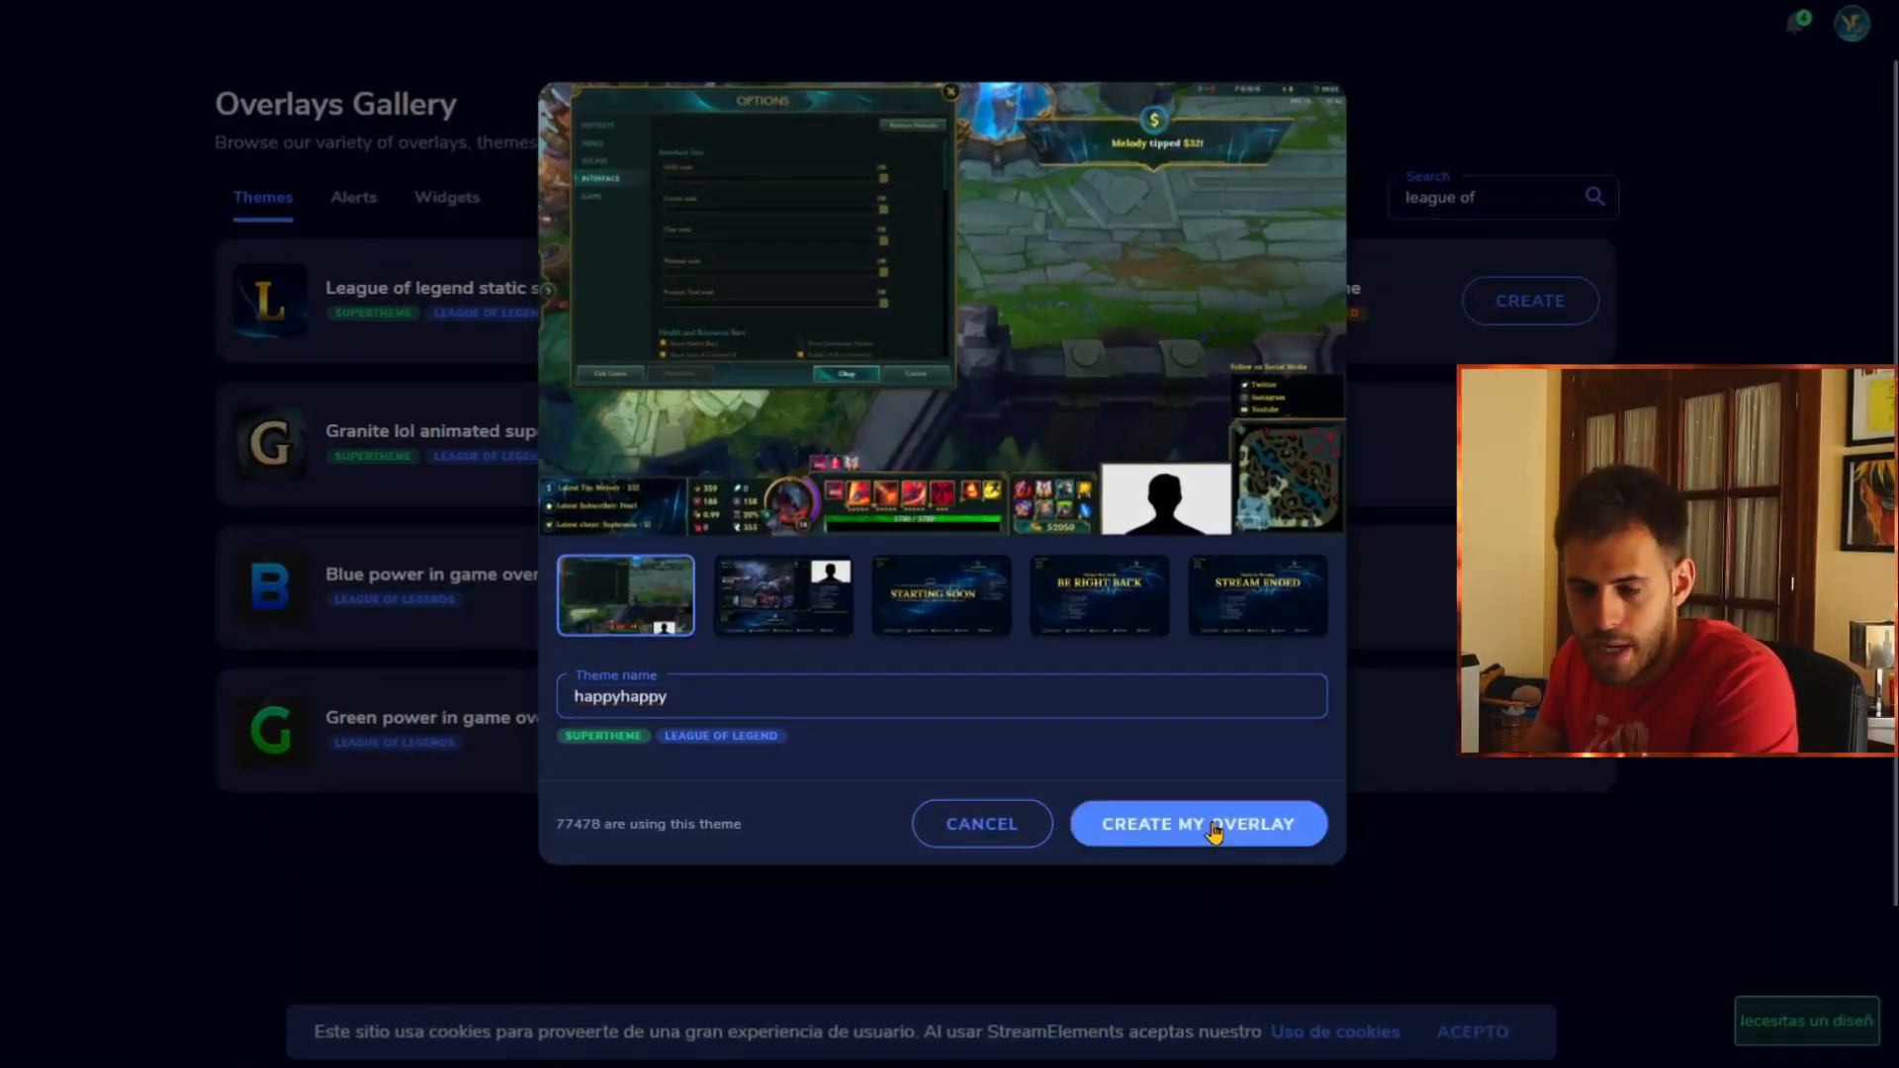
left_click(1308, 822)
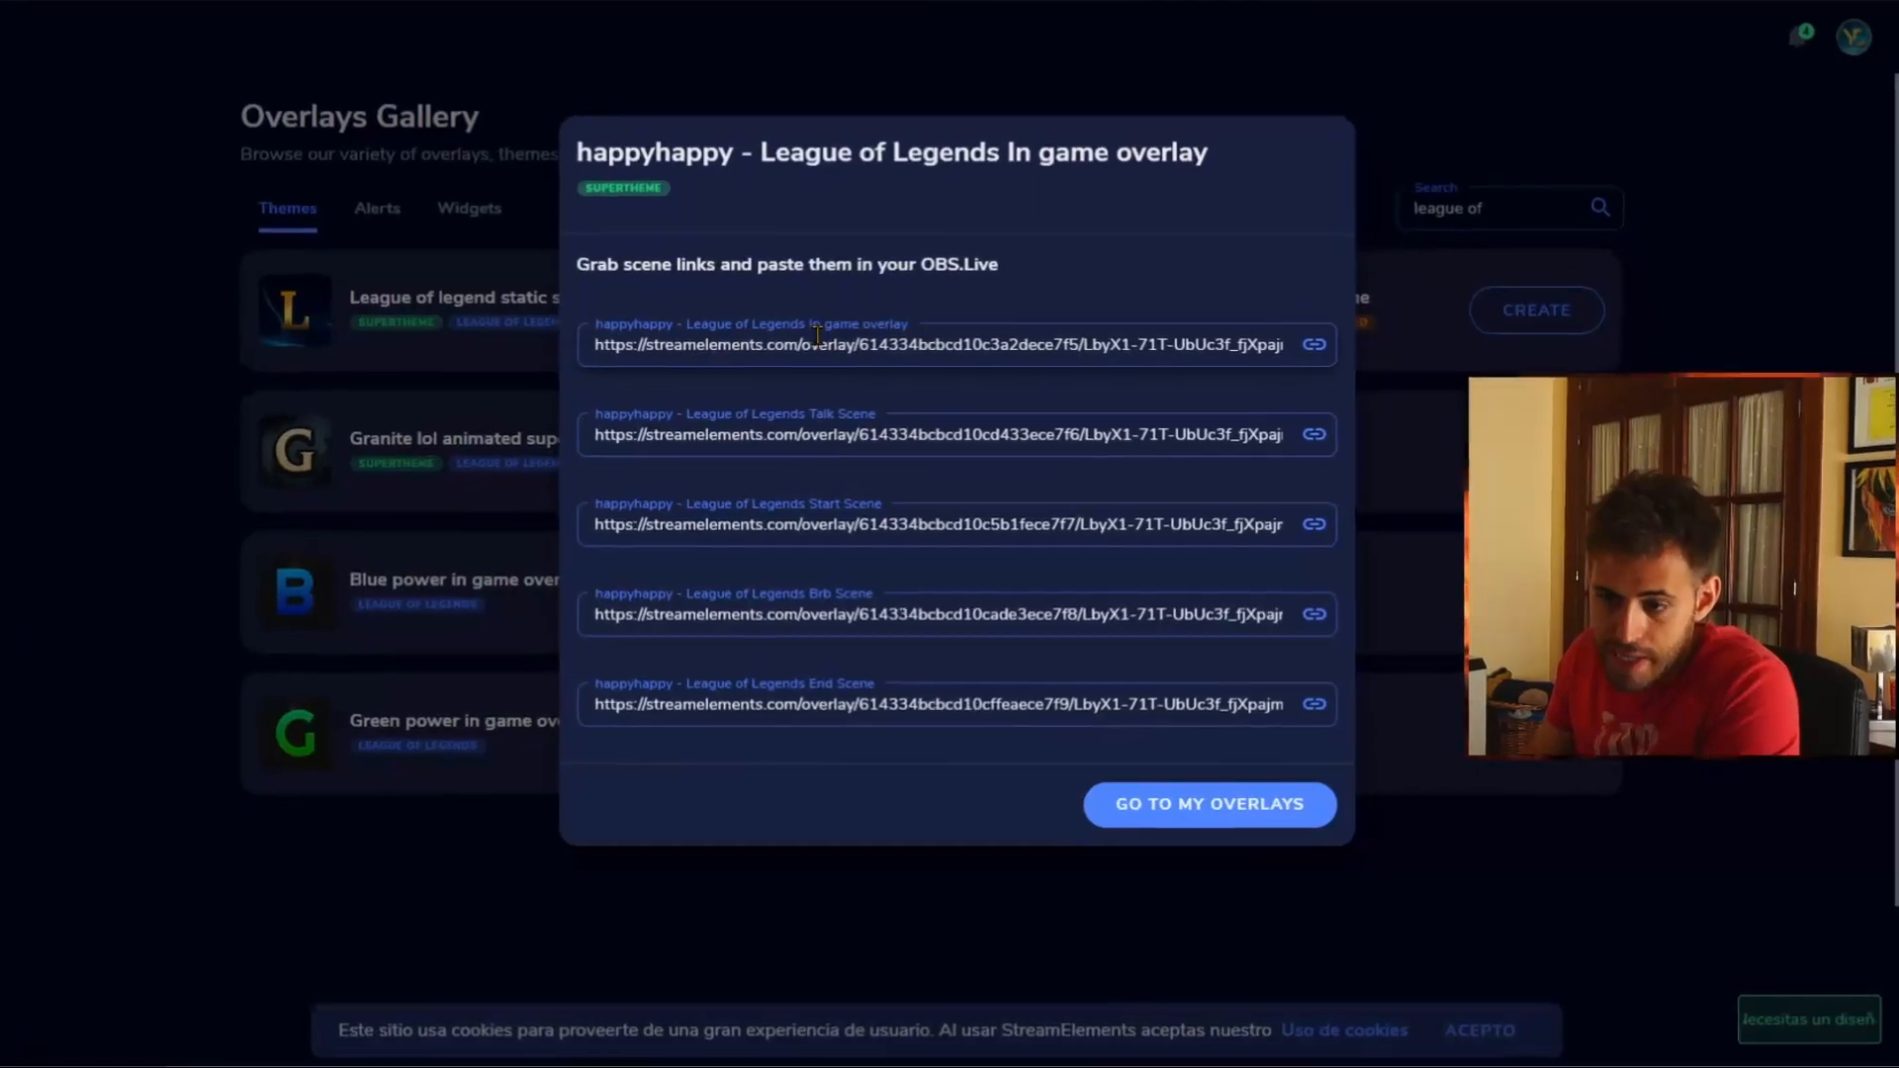
Copy the scene link of the League of Legends In game overlay.
left_click_drag(870, 418, 758, 417)
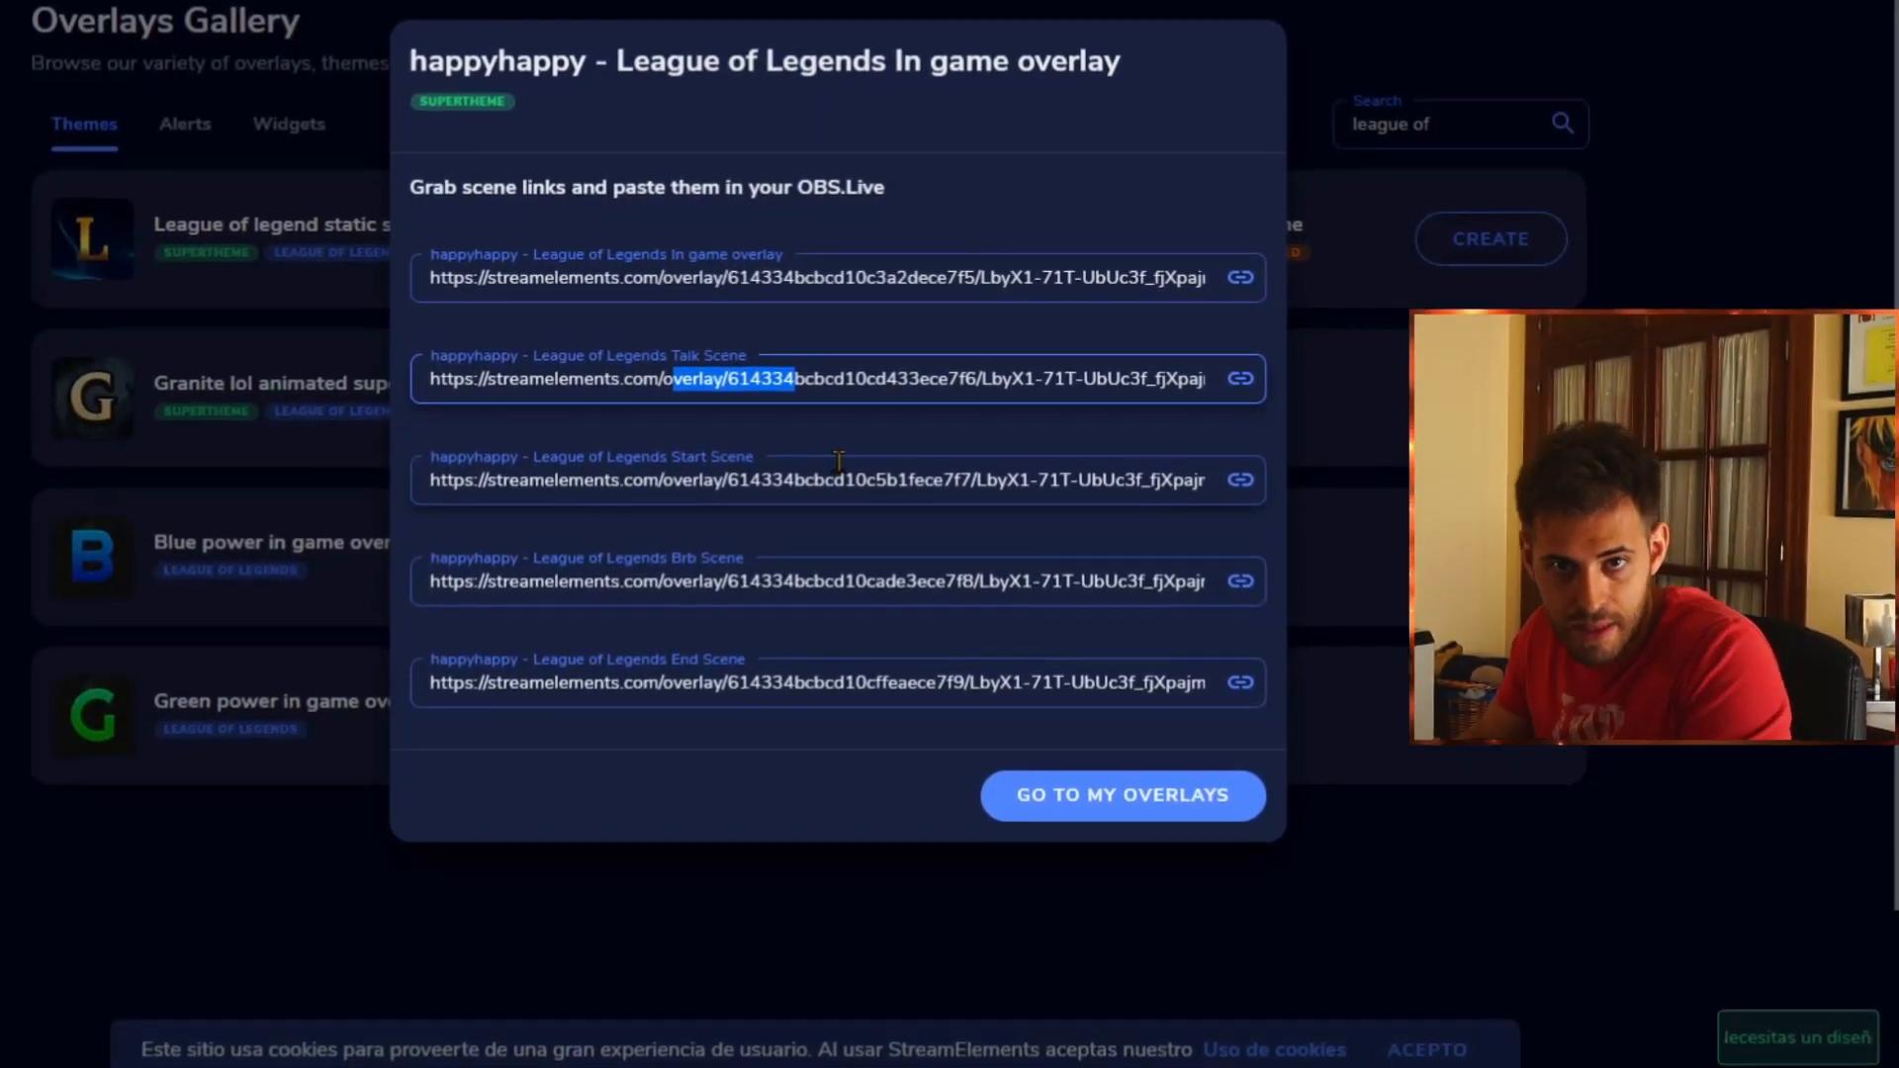
left_click(1238, 281)
left_click(1388, 406)
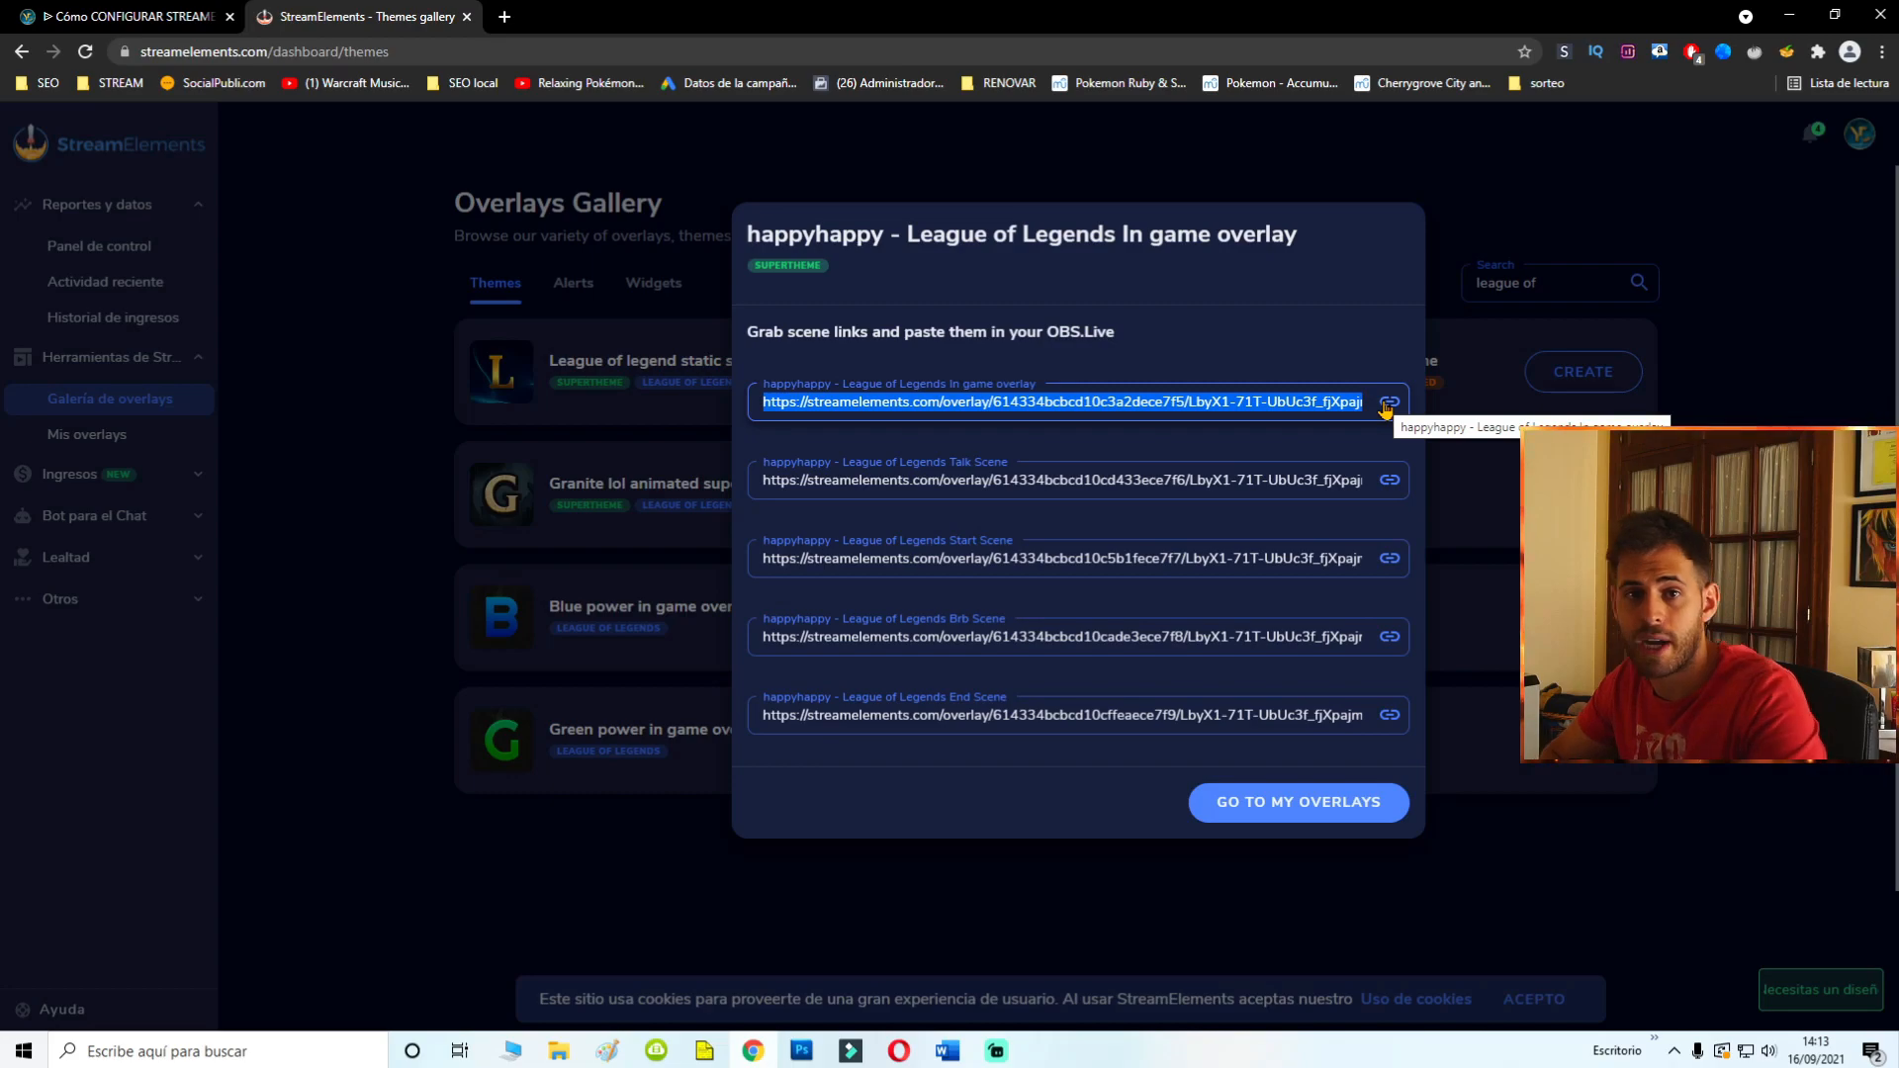
Go to the created overlays, preview the happyhappy League of Legends Talk Scene and close the preview.
left_click(1299, 801)
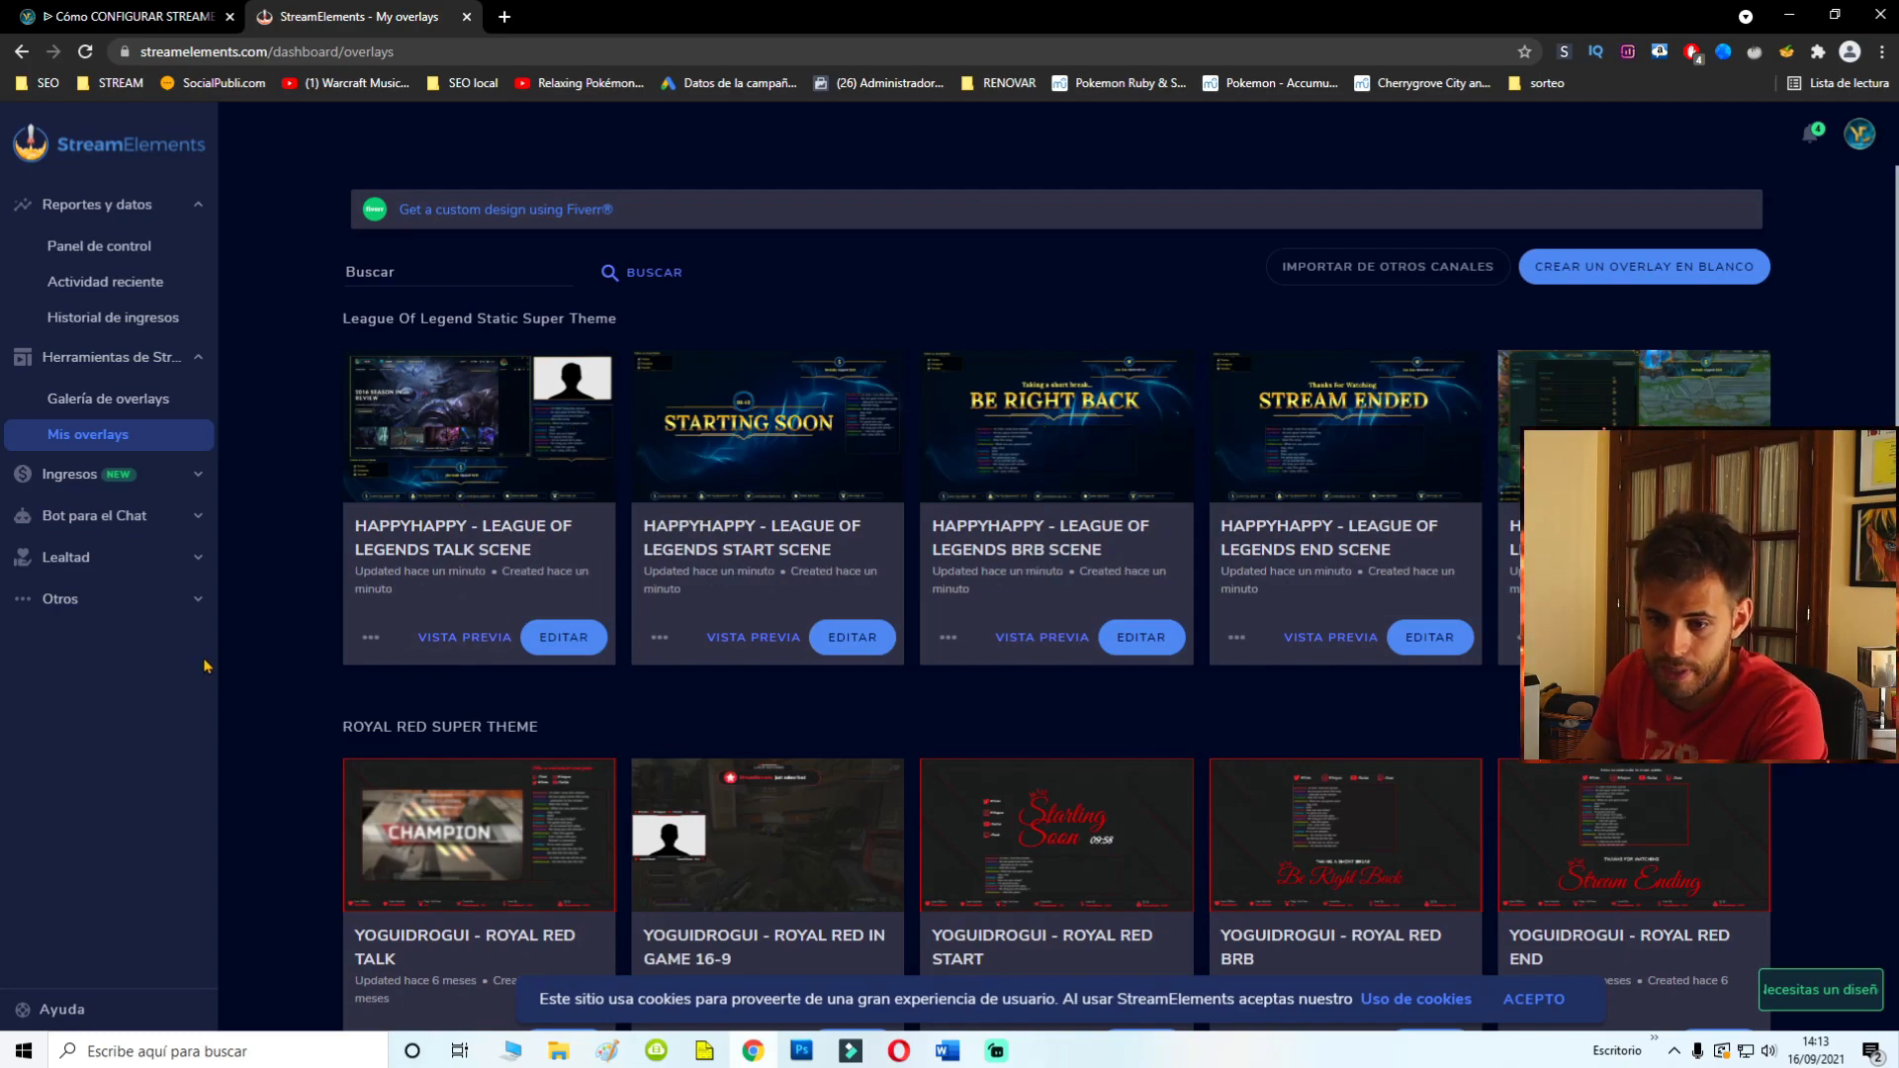
left_click(461, 651)
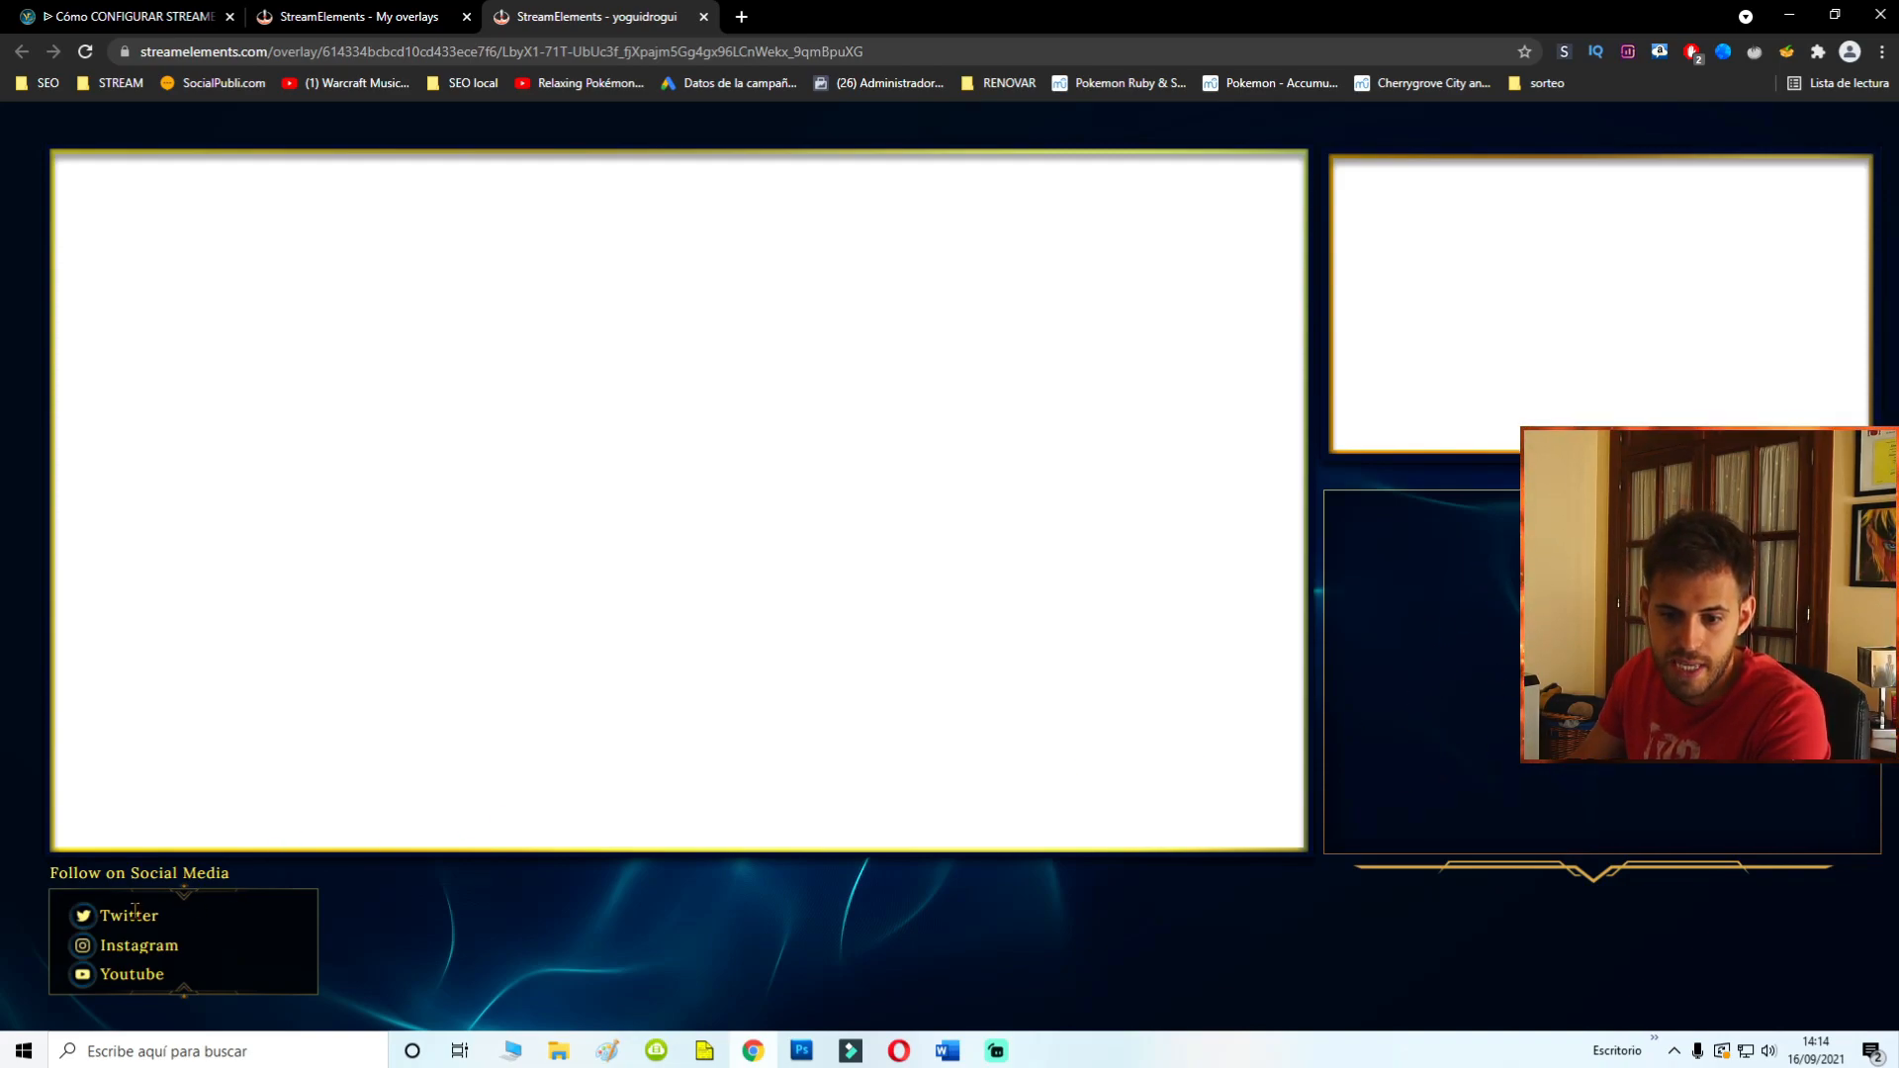
key("ctrl+w")
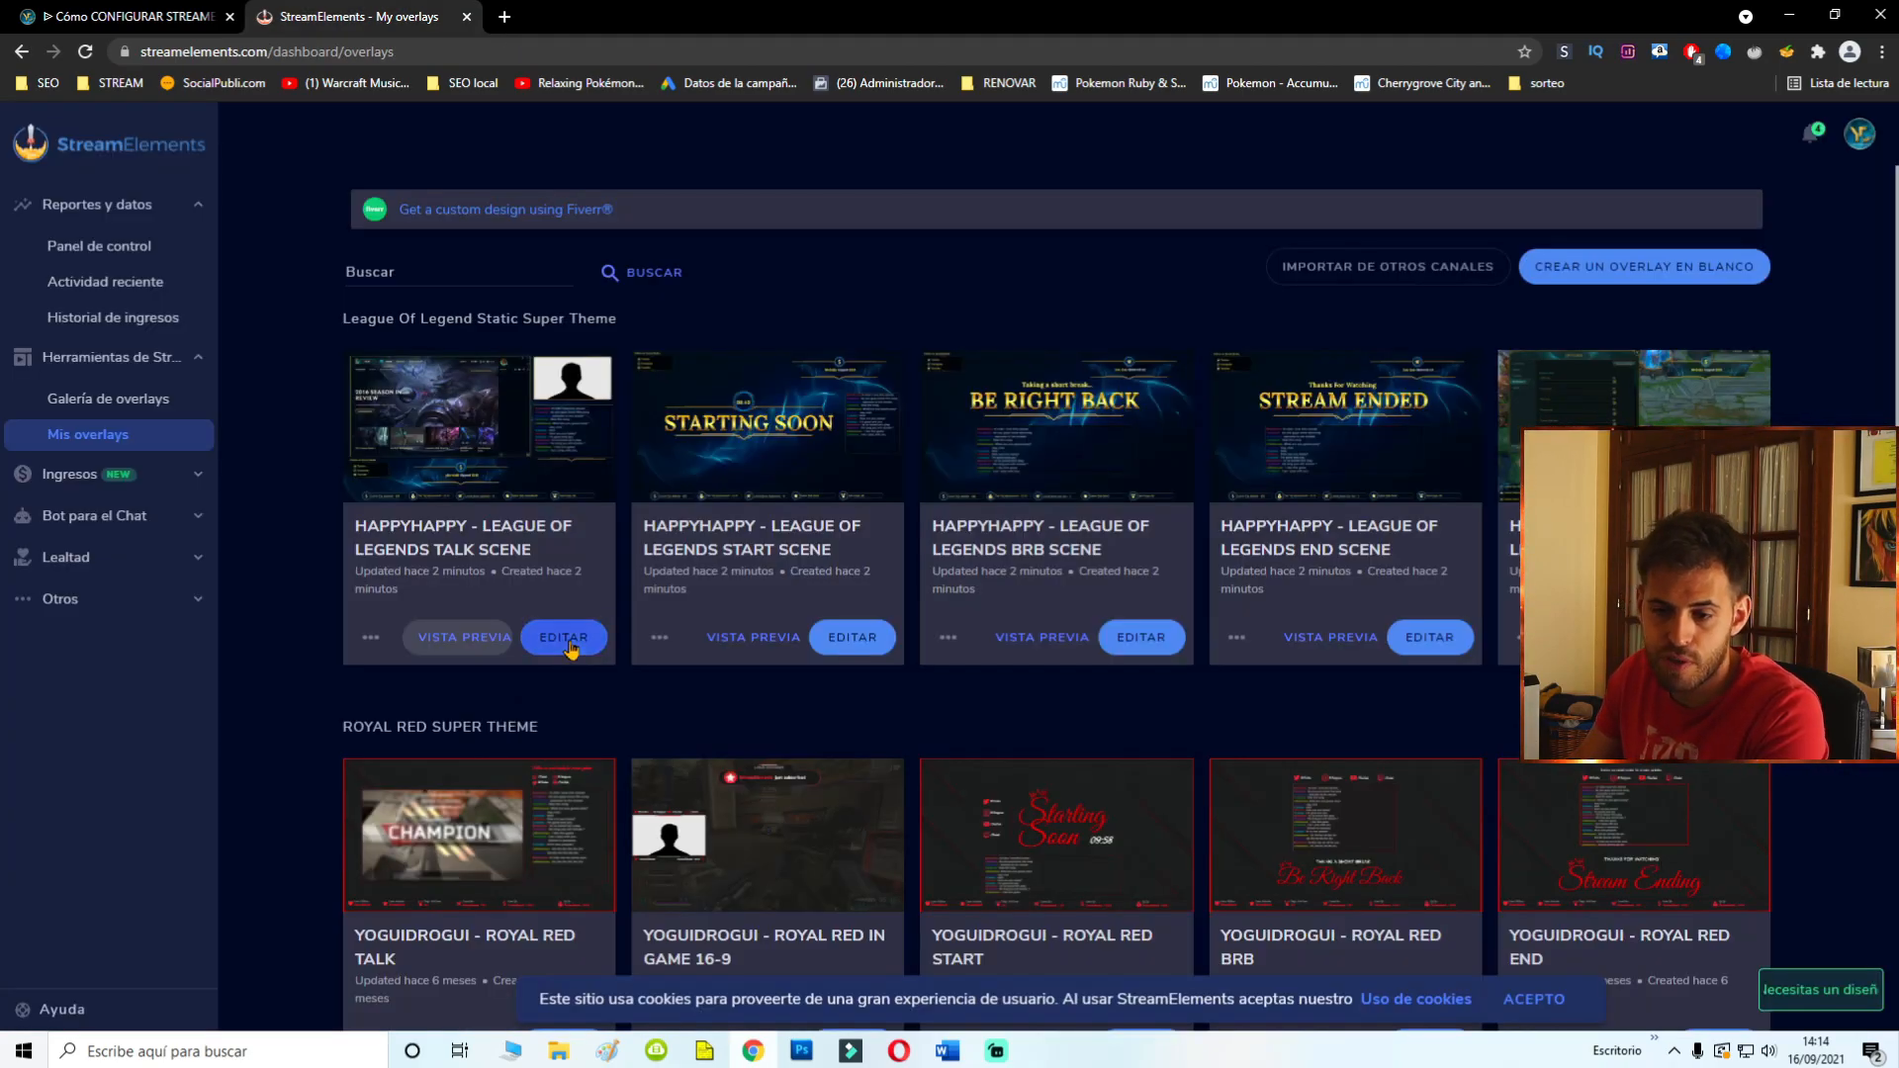
Open the League of Legends Talk Scene for editing and reposition the stream's chat widget over the chat frame.
left_click(569, 643)
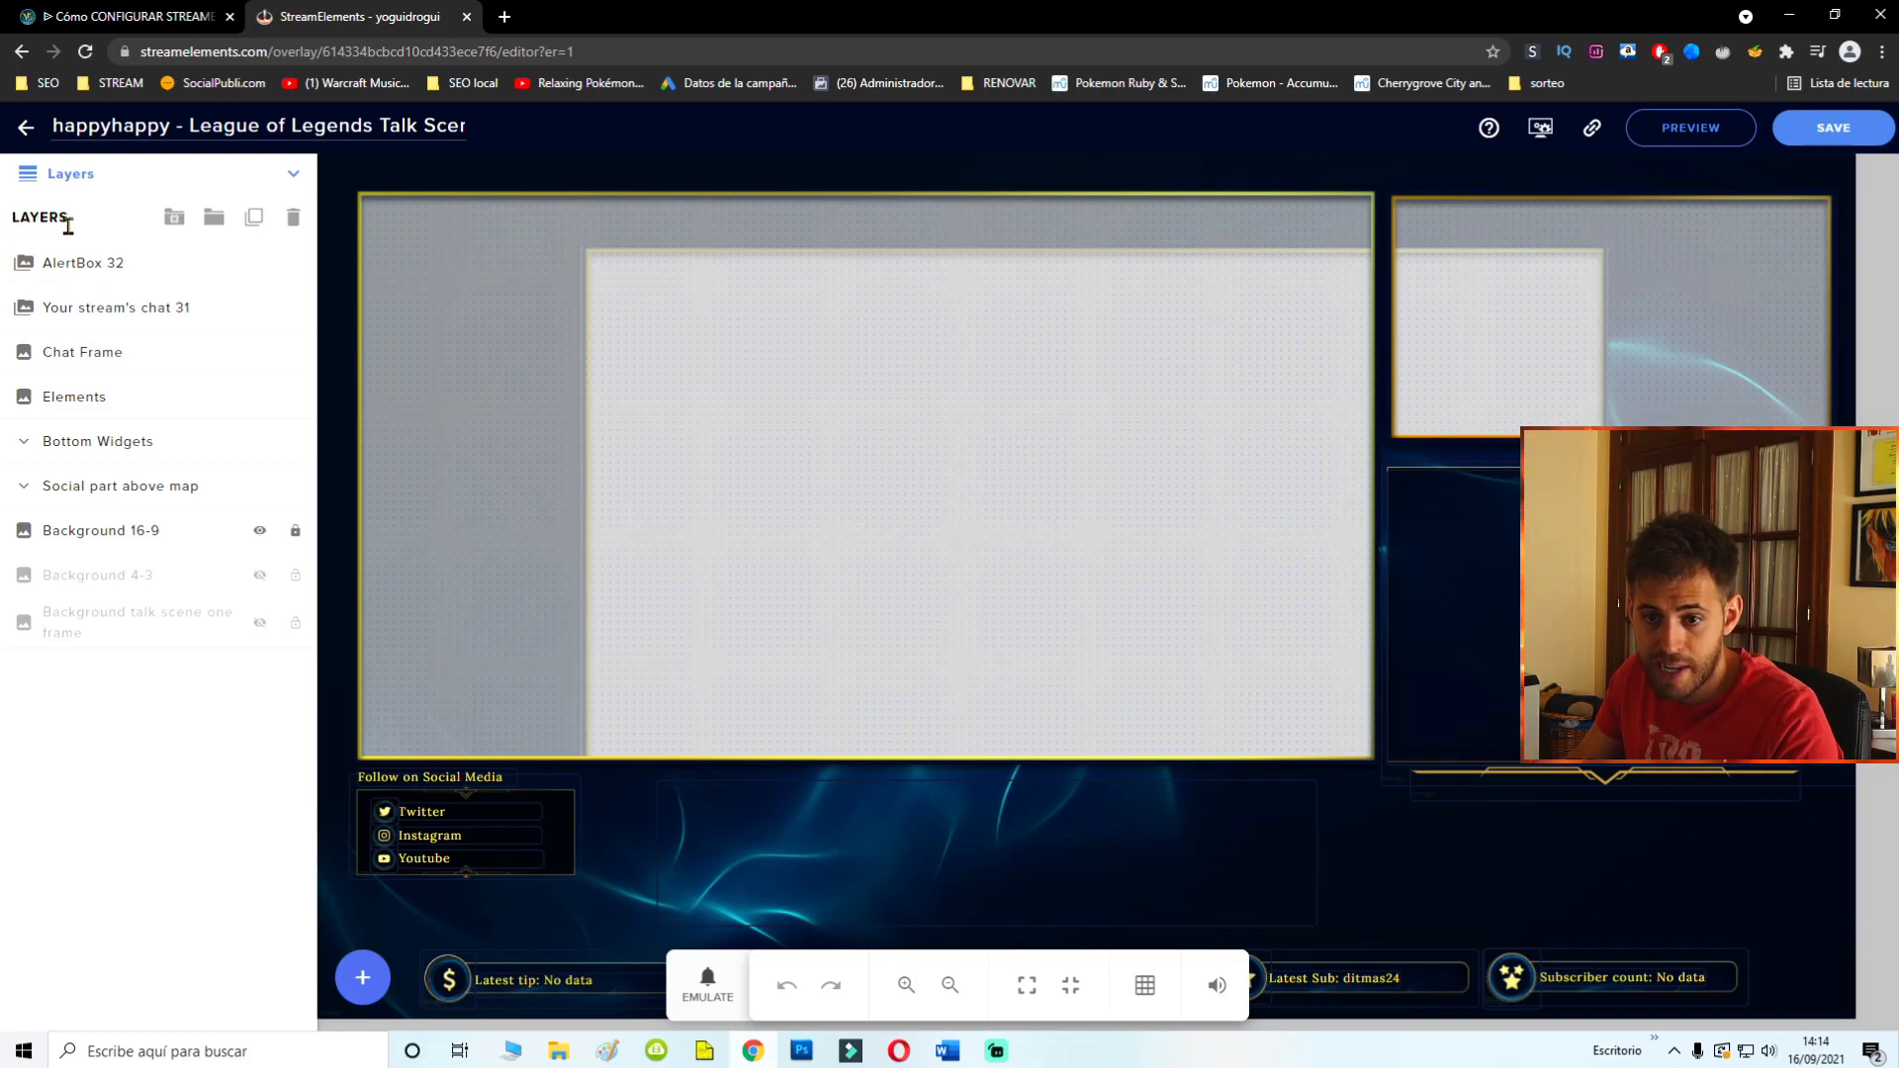
left_click(79, 269)
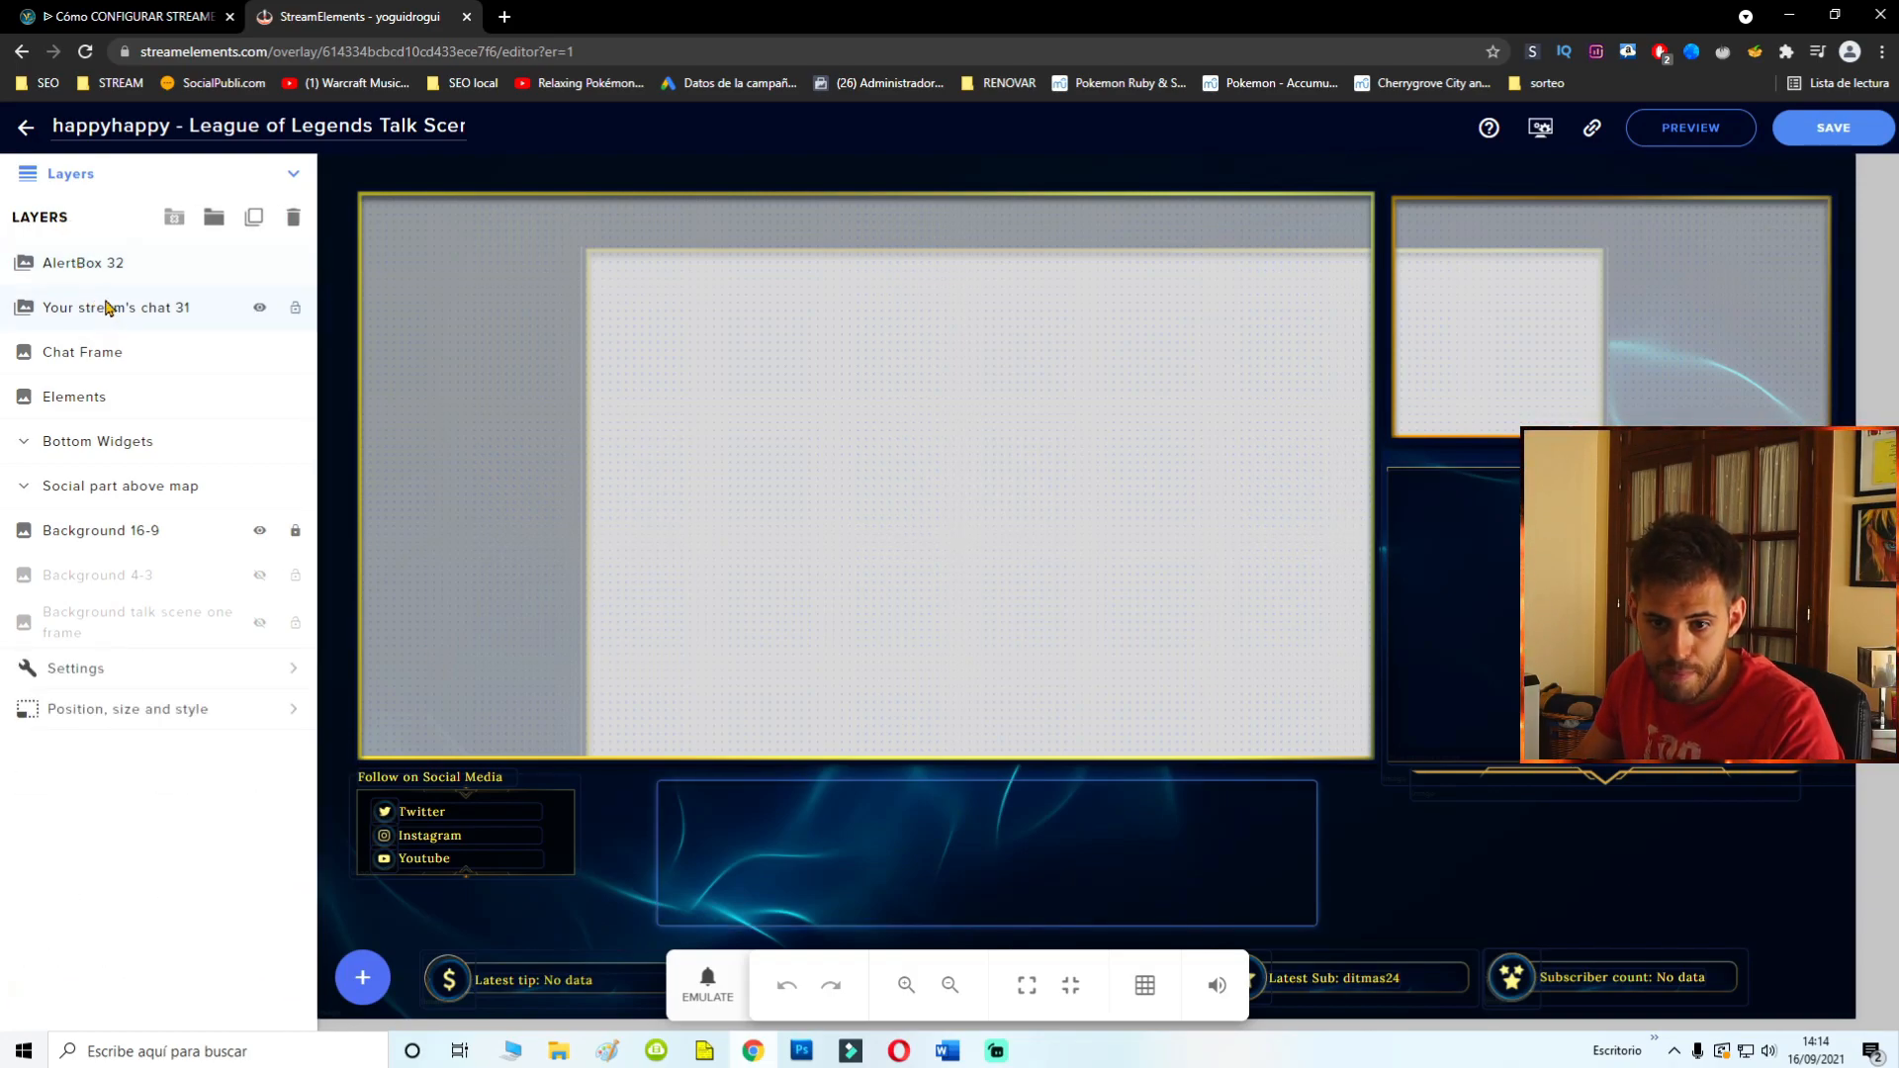
left_click(99, 314)
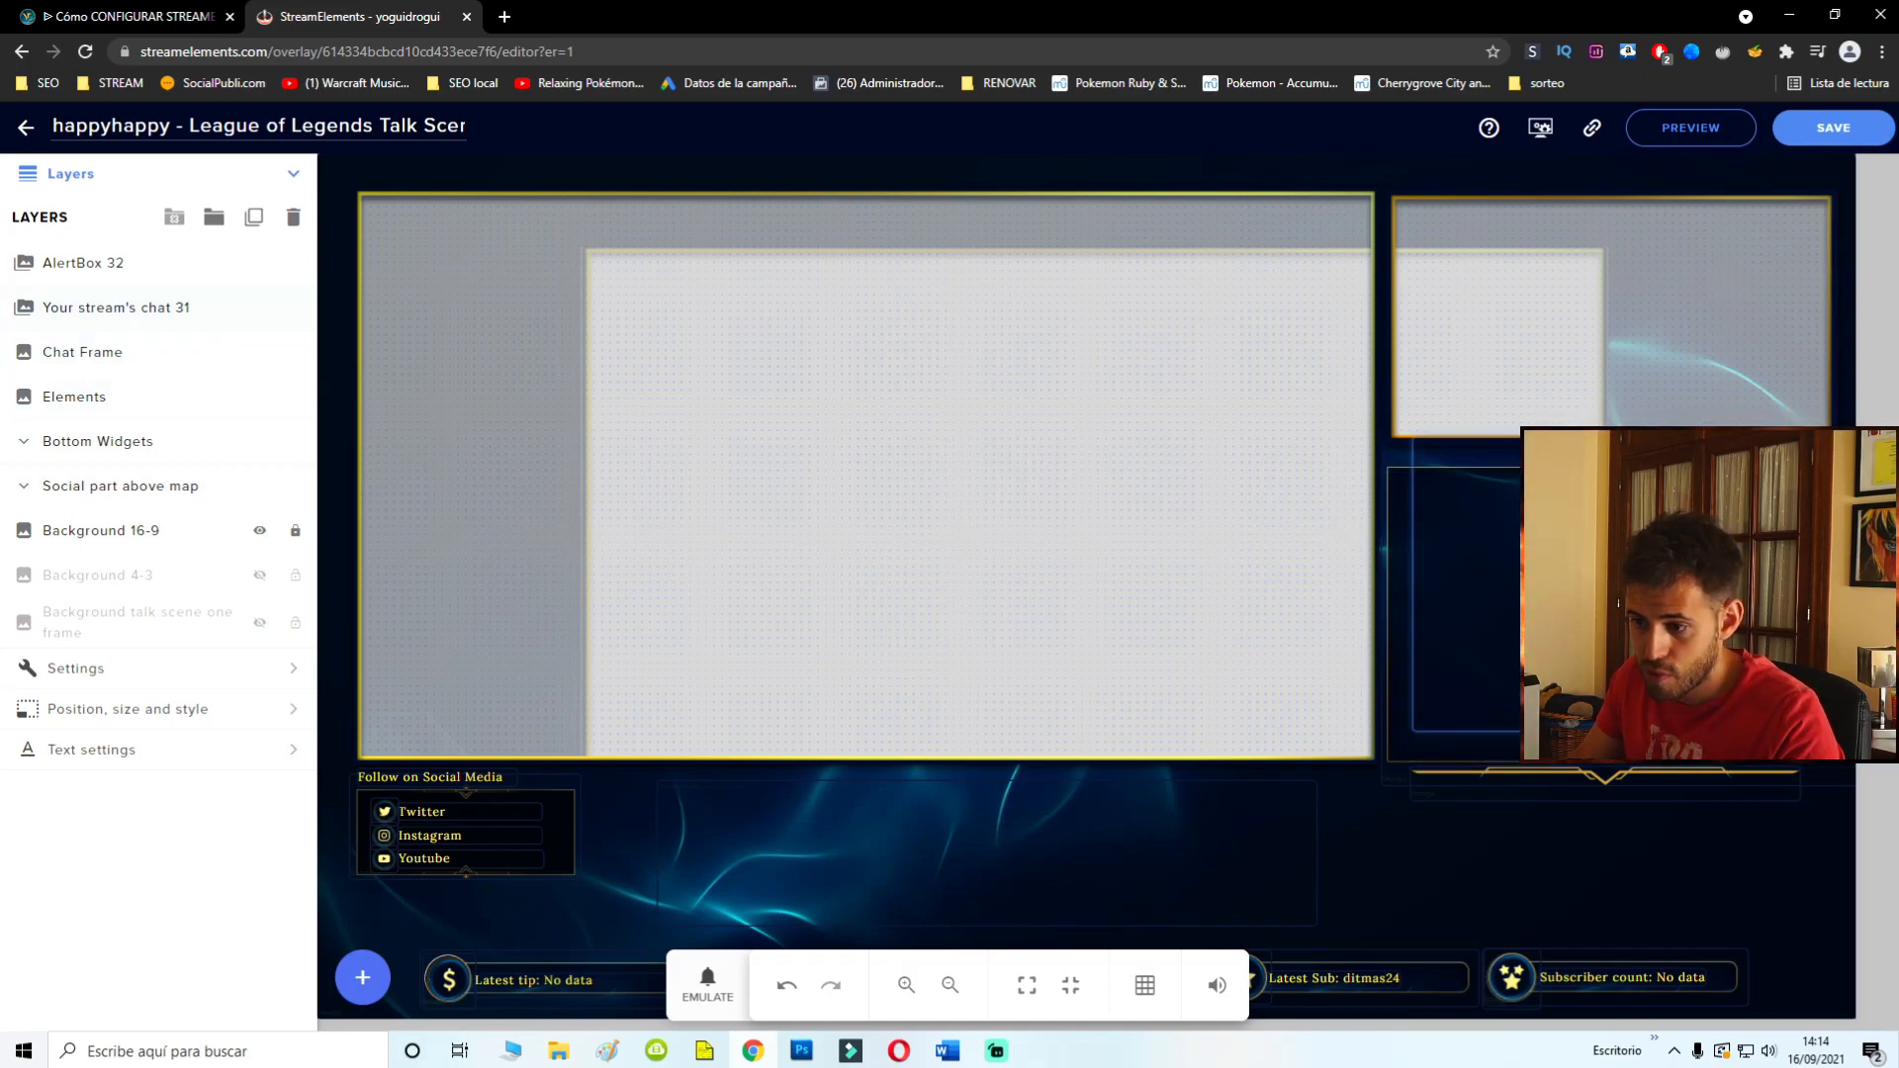
left_click(791, 1000)
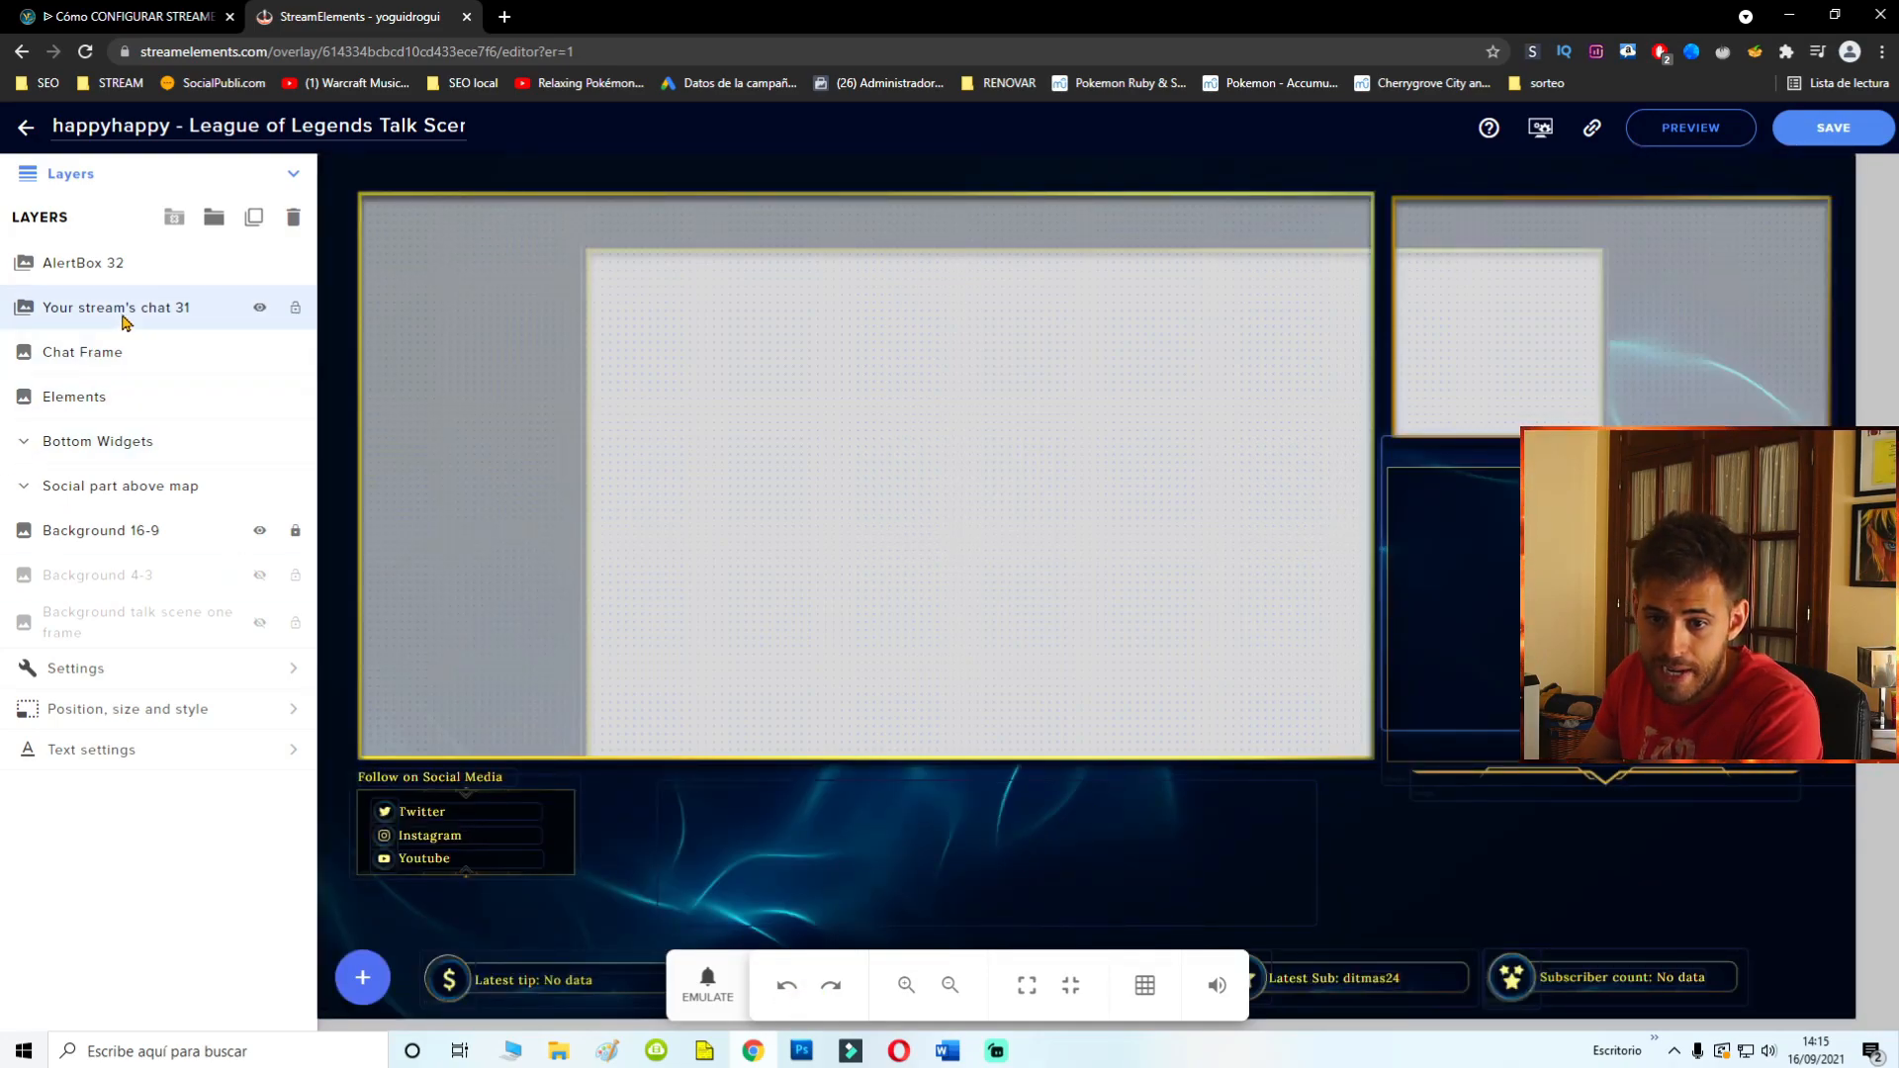
left_click_drag(1498, 563, 1498, 575)
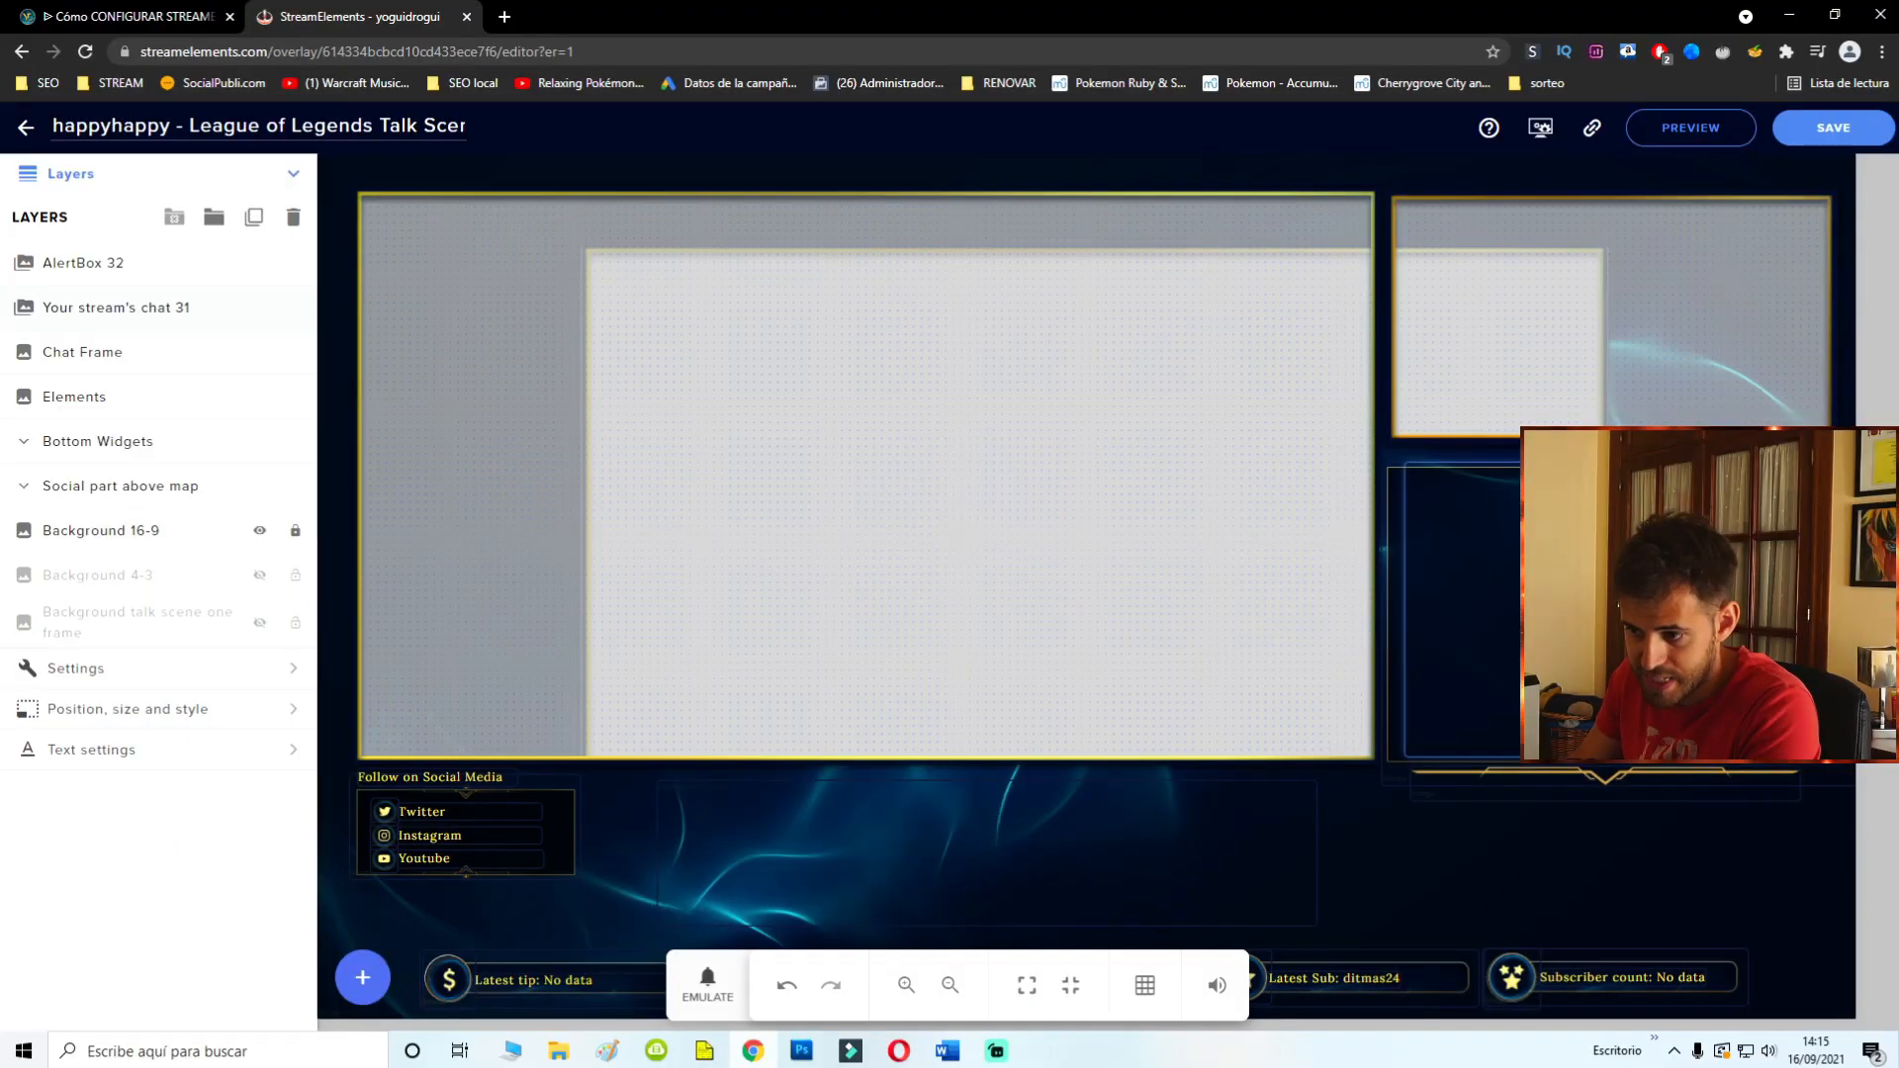
Expand the "Social part above map" layer group, hide it and show it again.
left_click(427, 870)
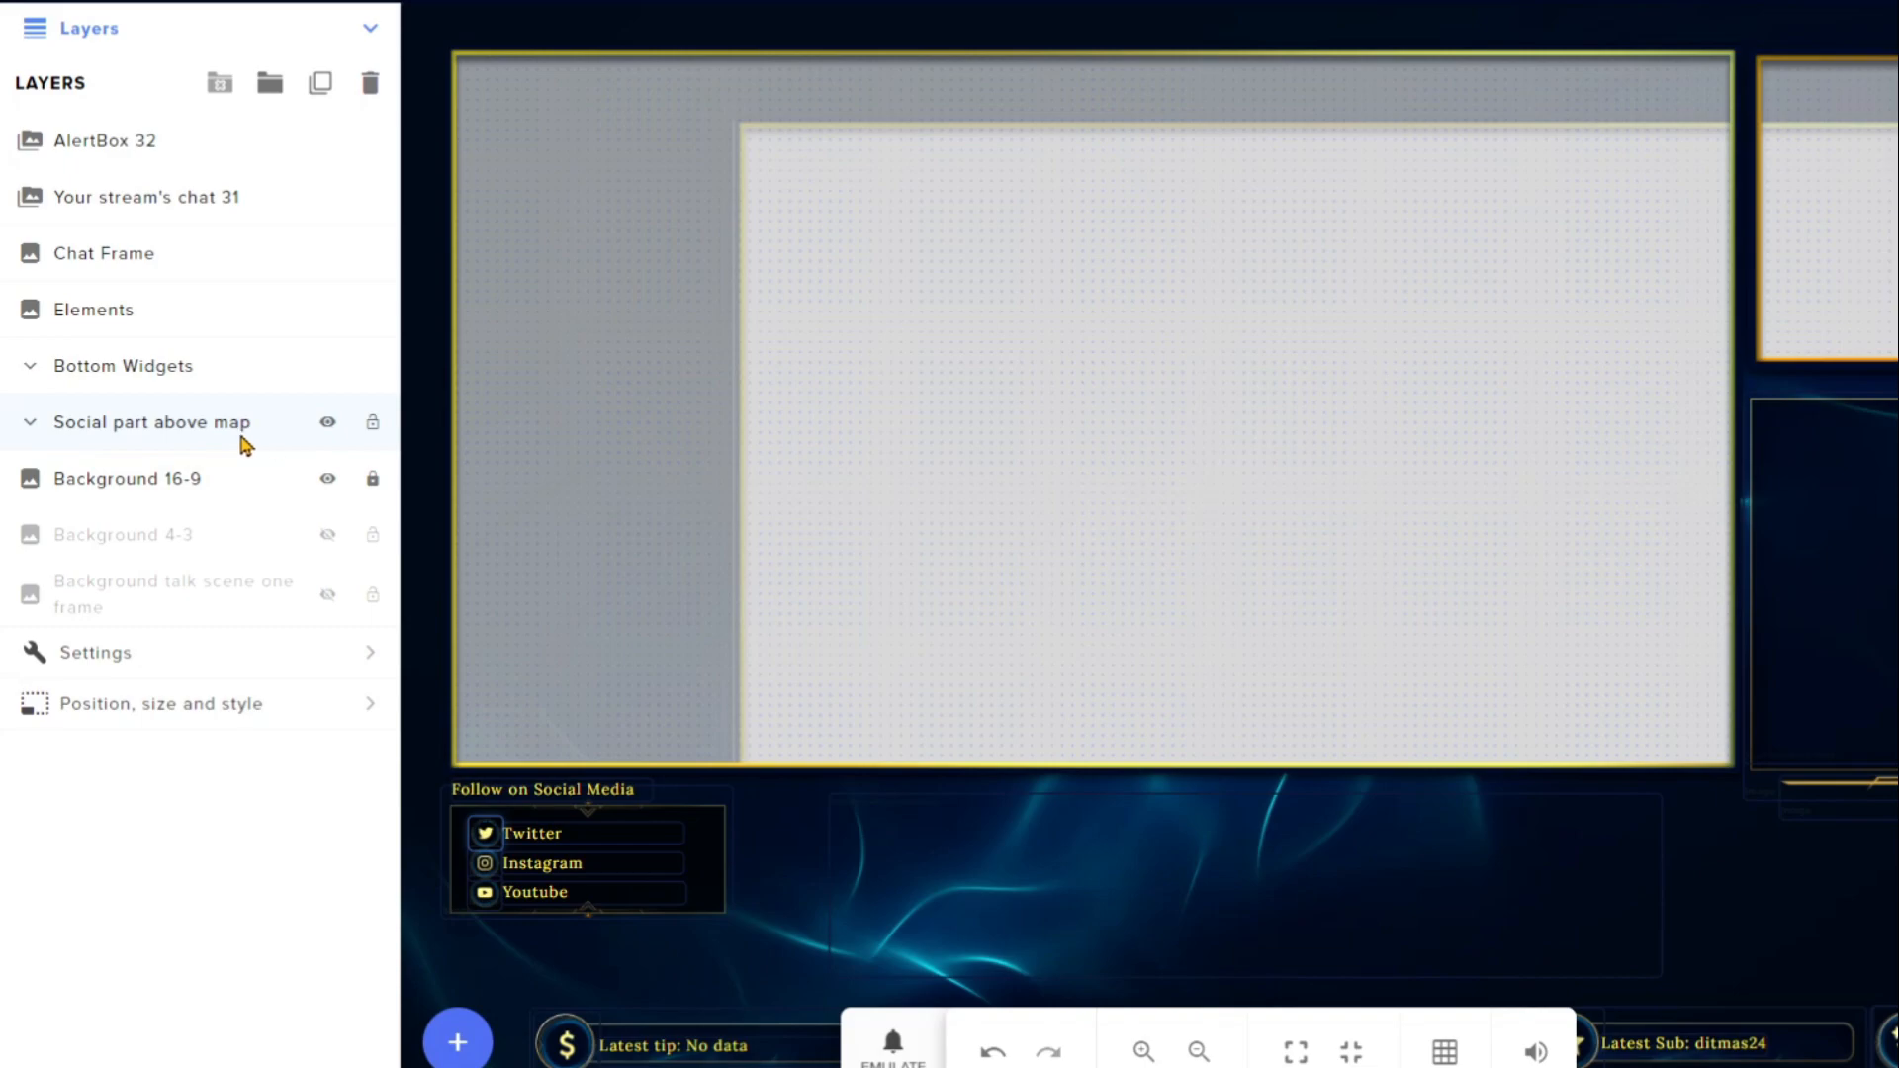
left_click(30, 426)
left_click(326, 425)
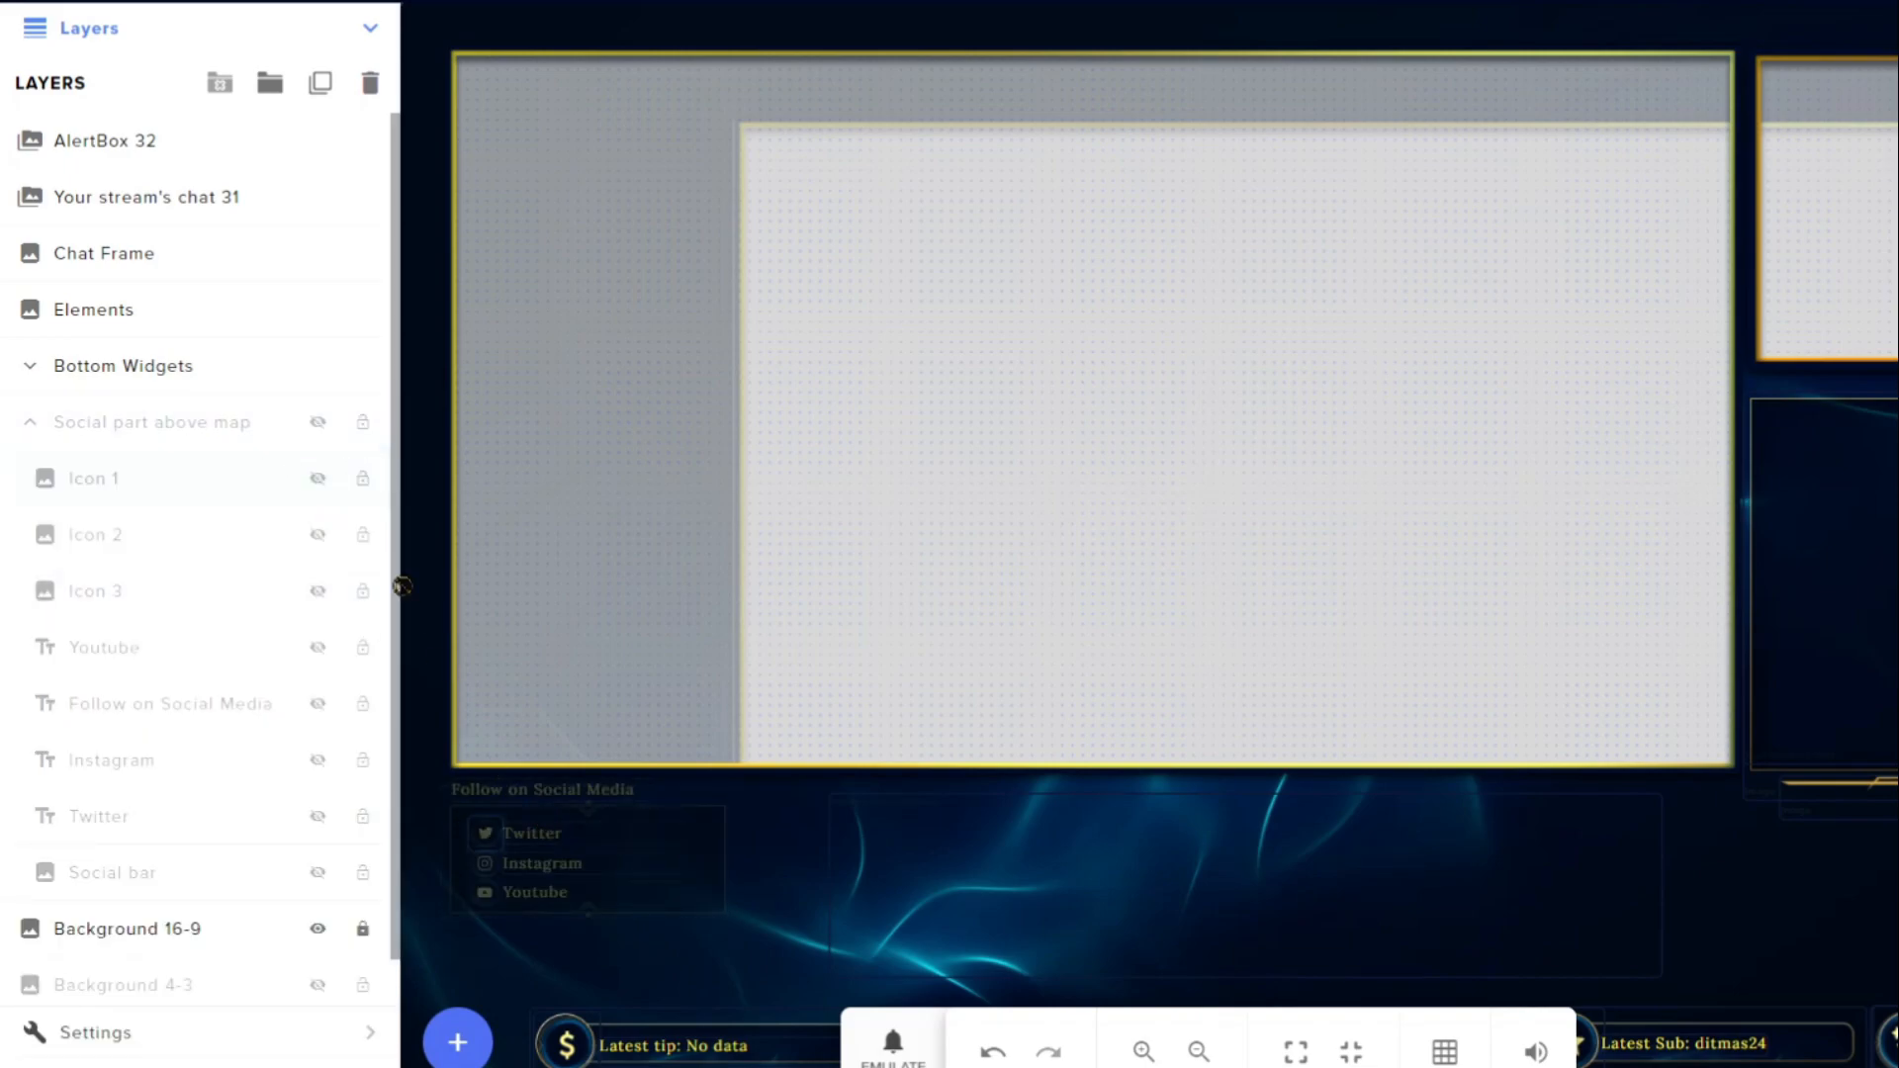
left_click(321, 423)
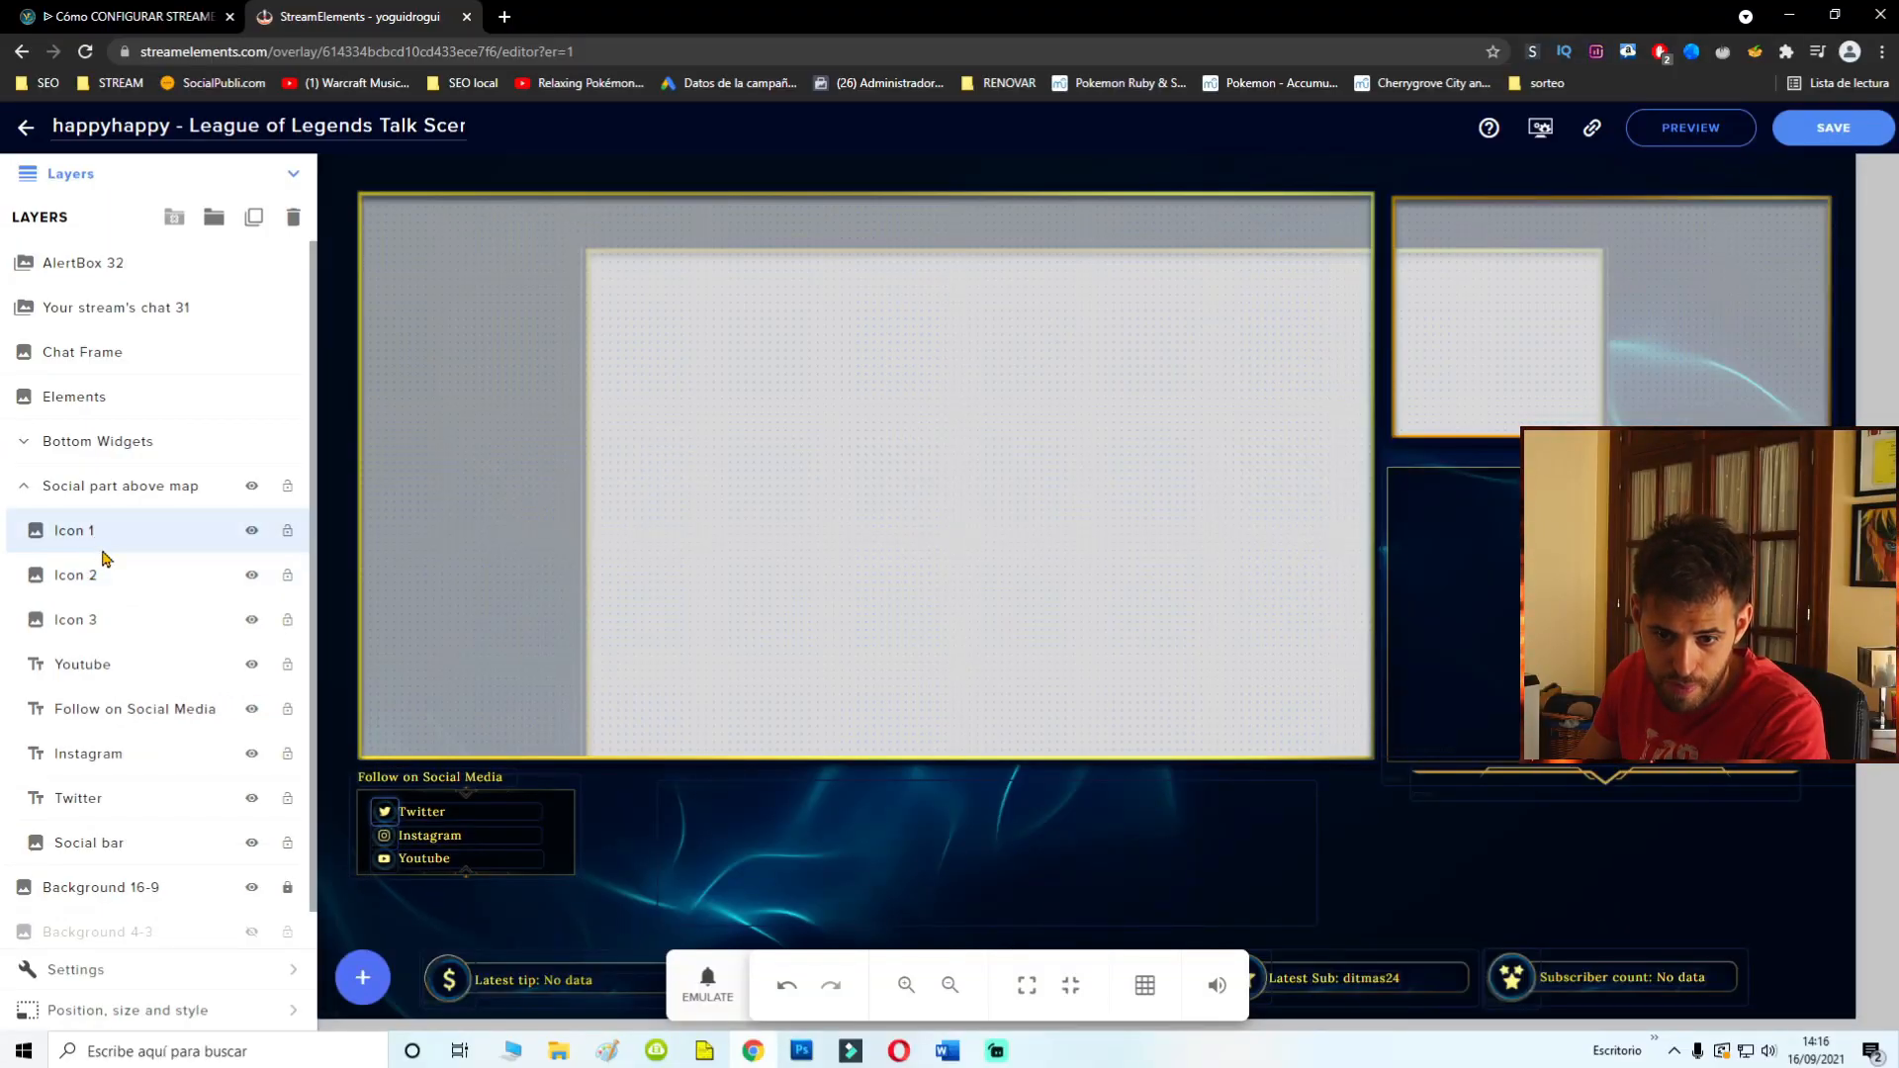
Rename the Youtube text layer in the social group to the channel's username.
left_click(176, 664)
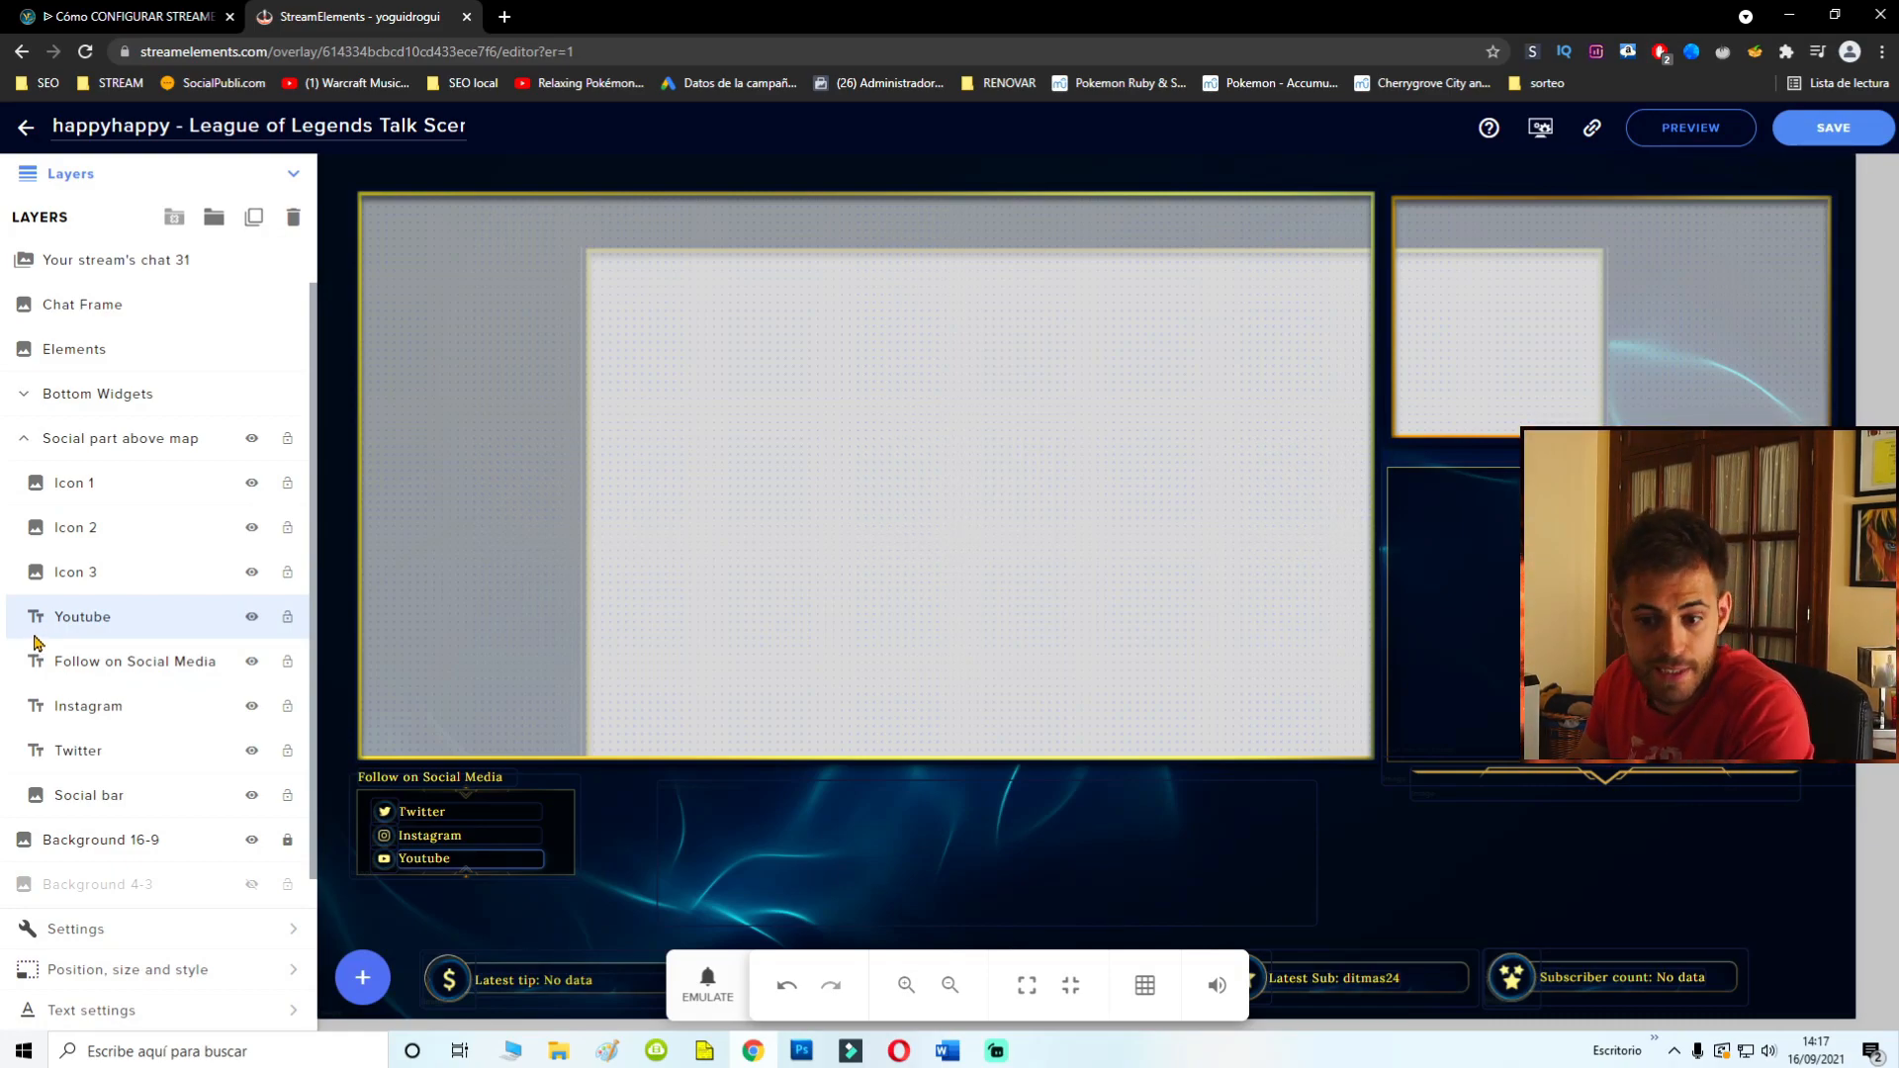
double_click(82, 619)
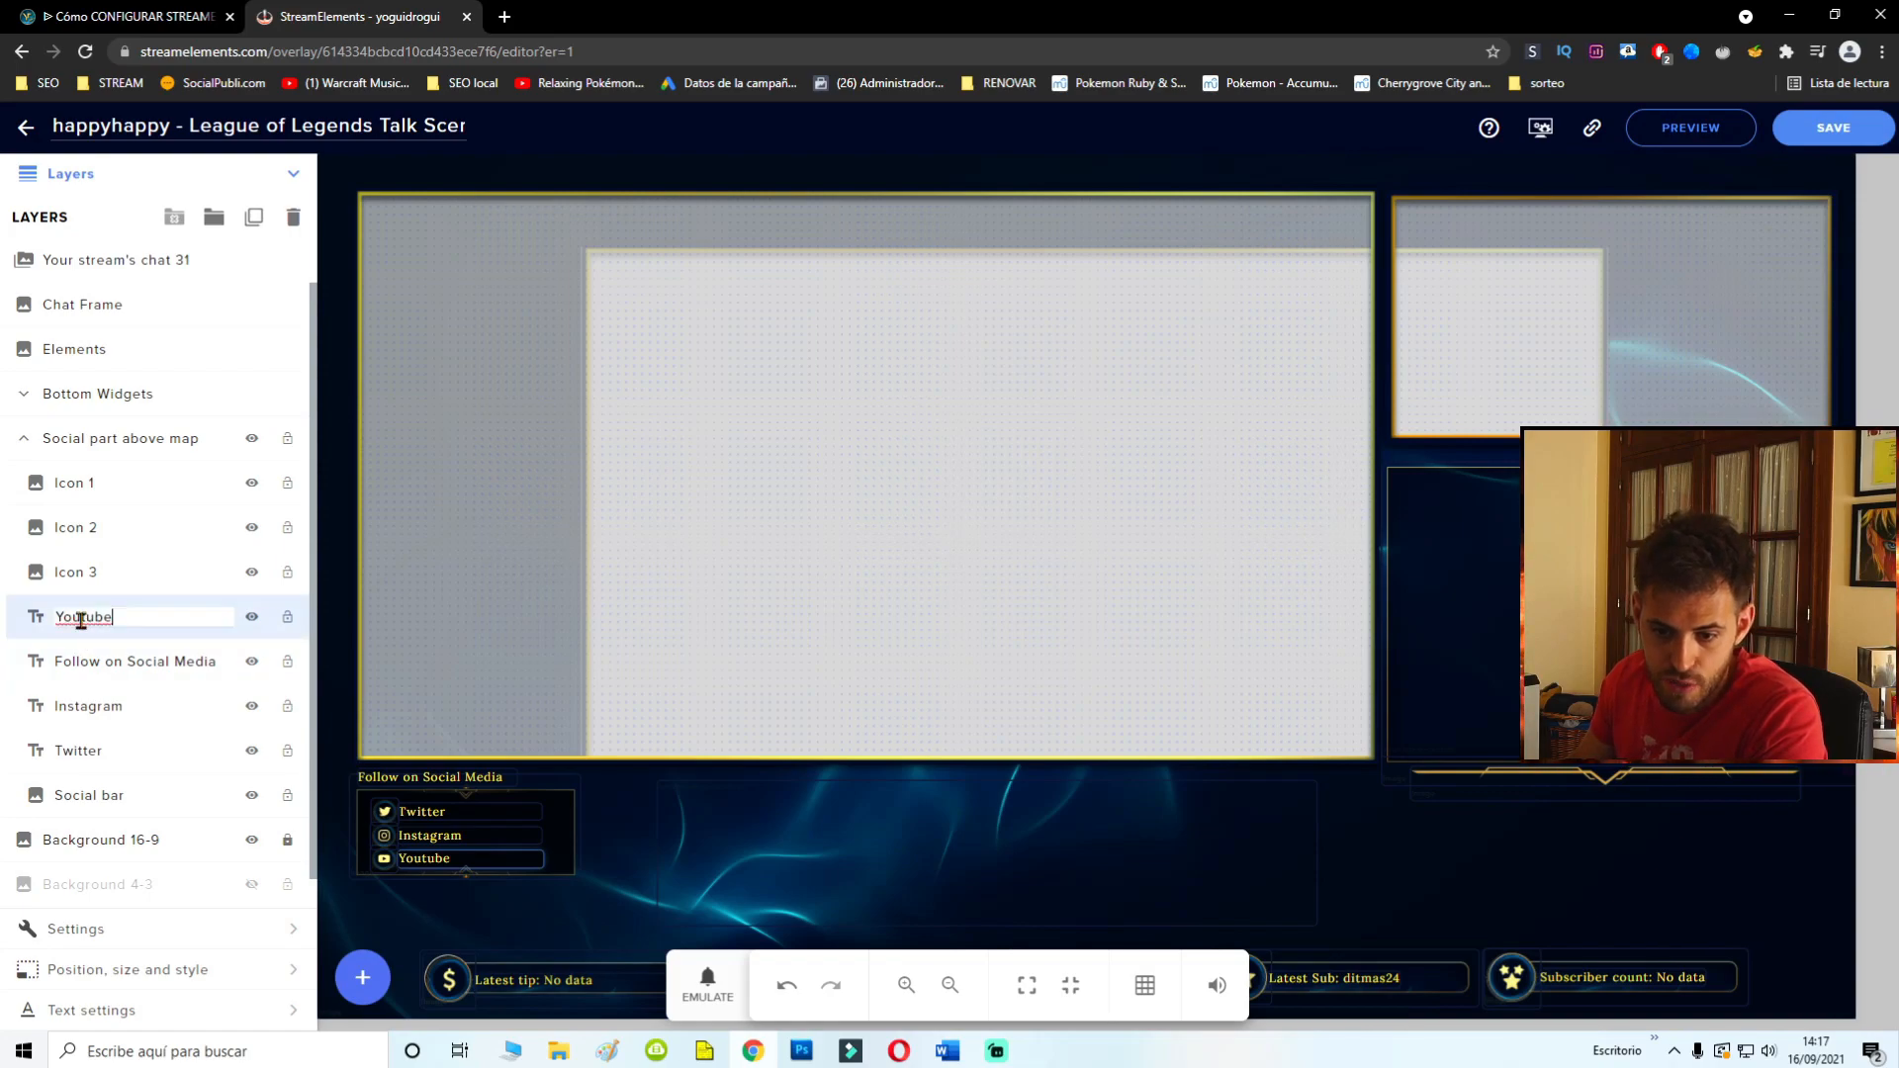
double_click(108, 616)
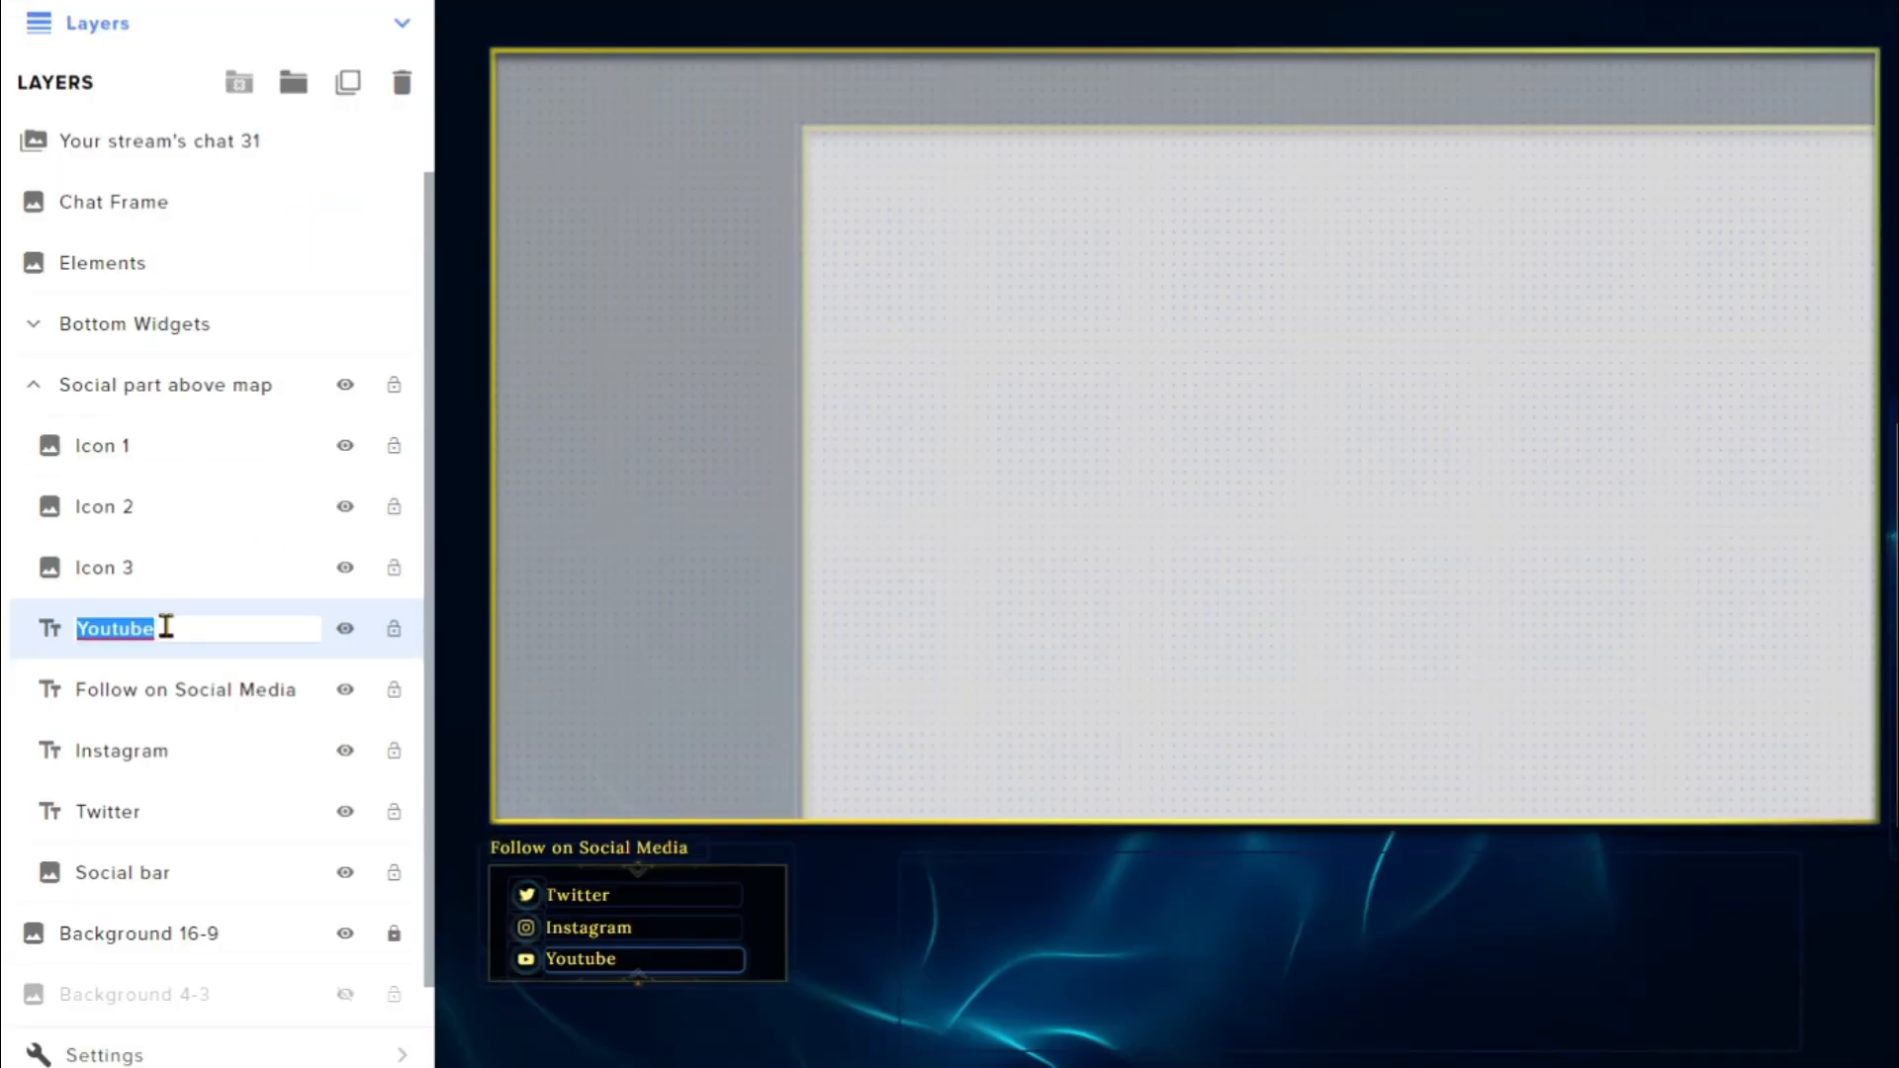
type("Yog")
type("uidrogui")
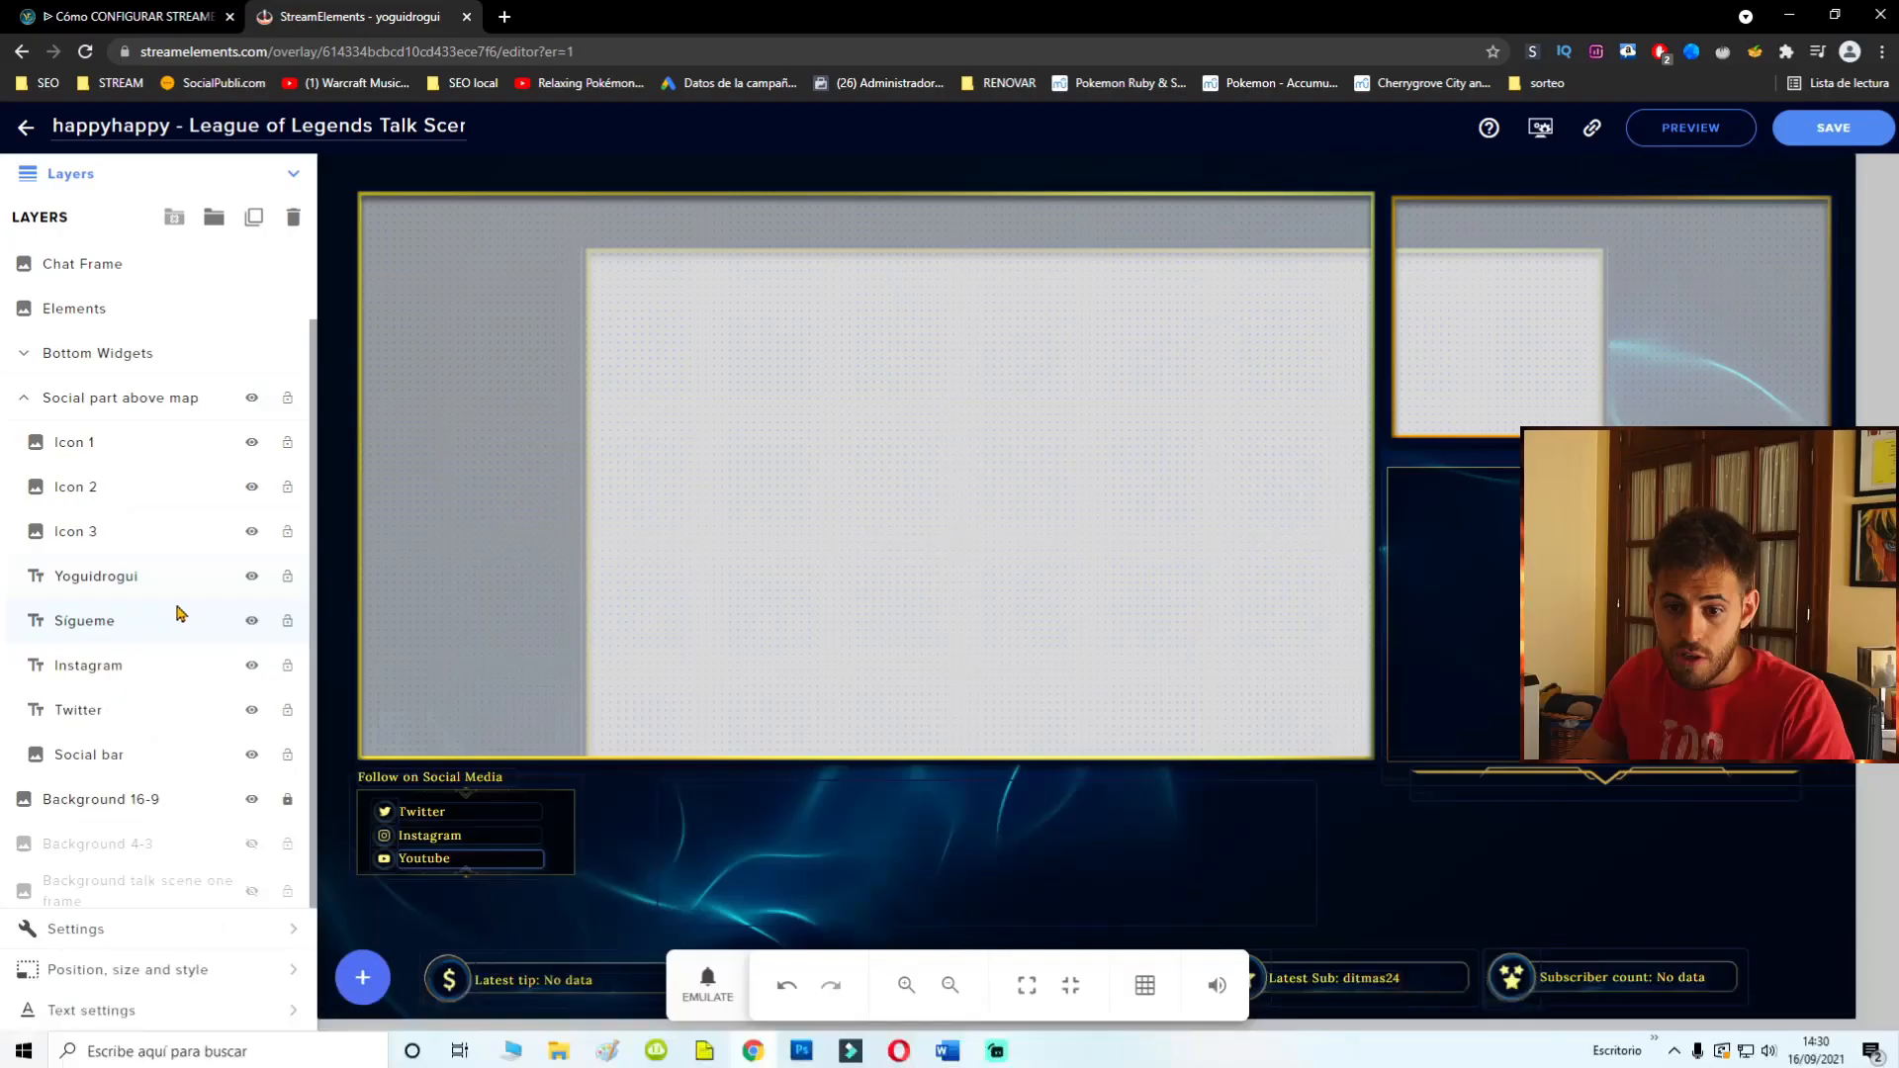
key("Return")
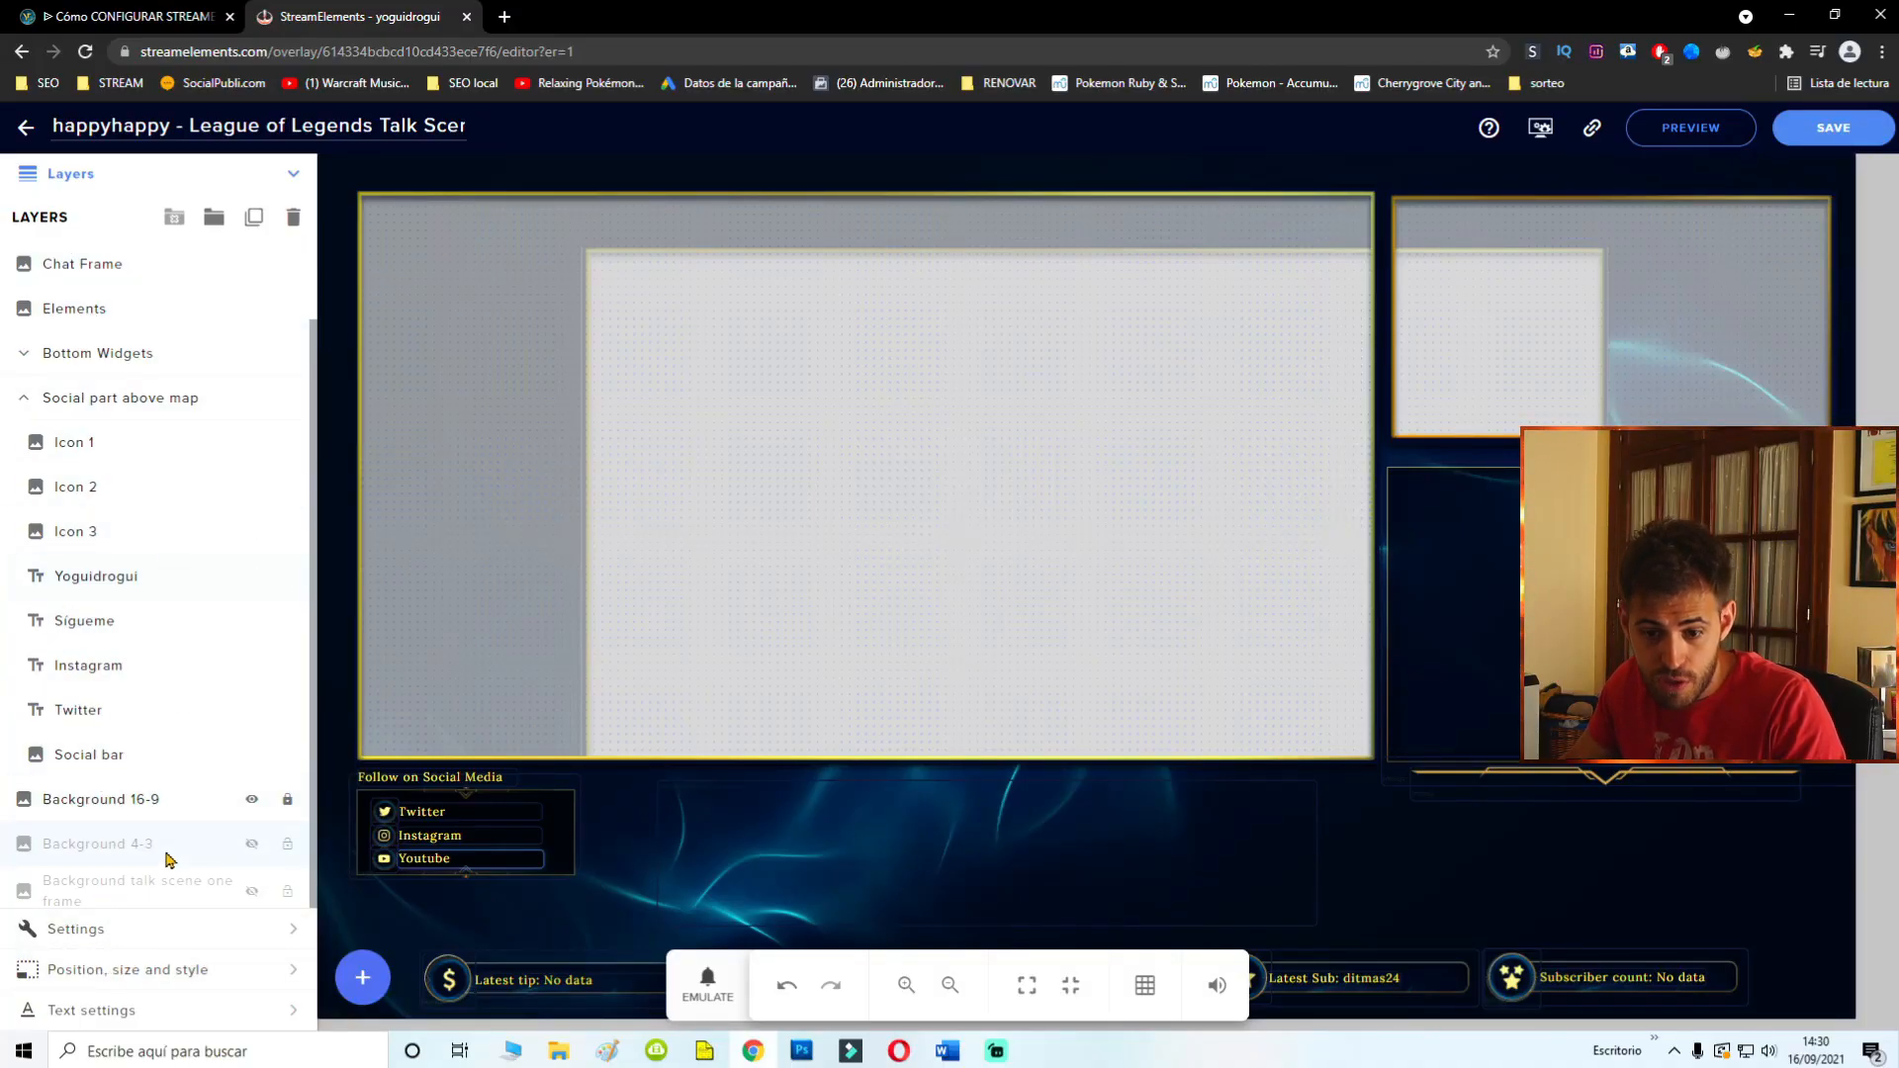
Set the Youtube text's message to the channel's username and the "Follow on Social Media" message to "Sígueme".
left_click(74, 935)
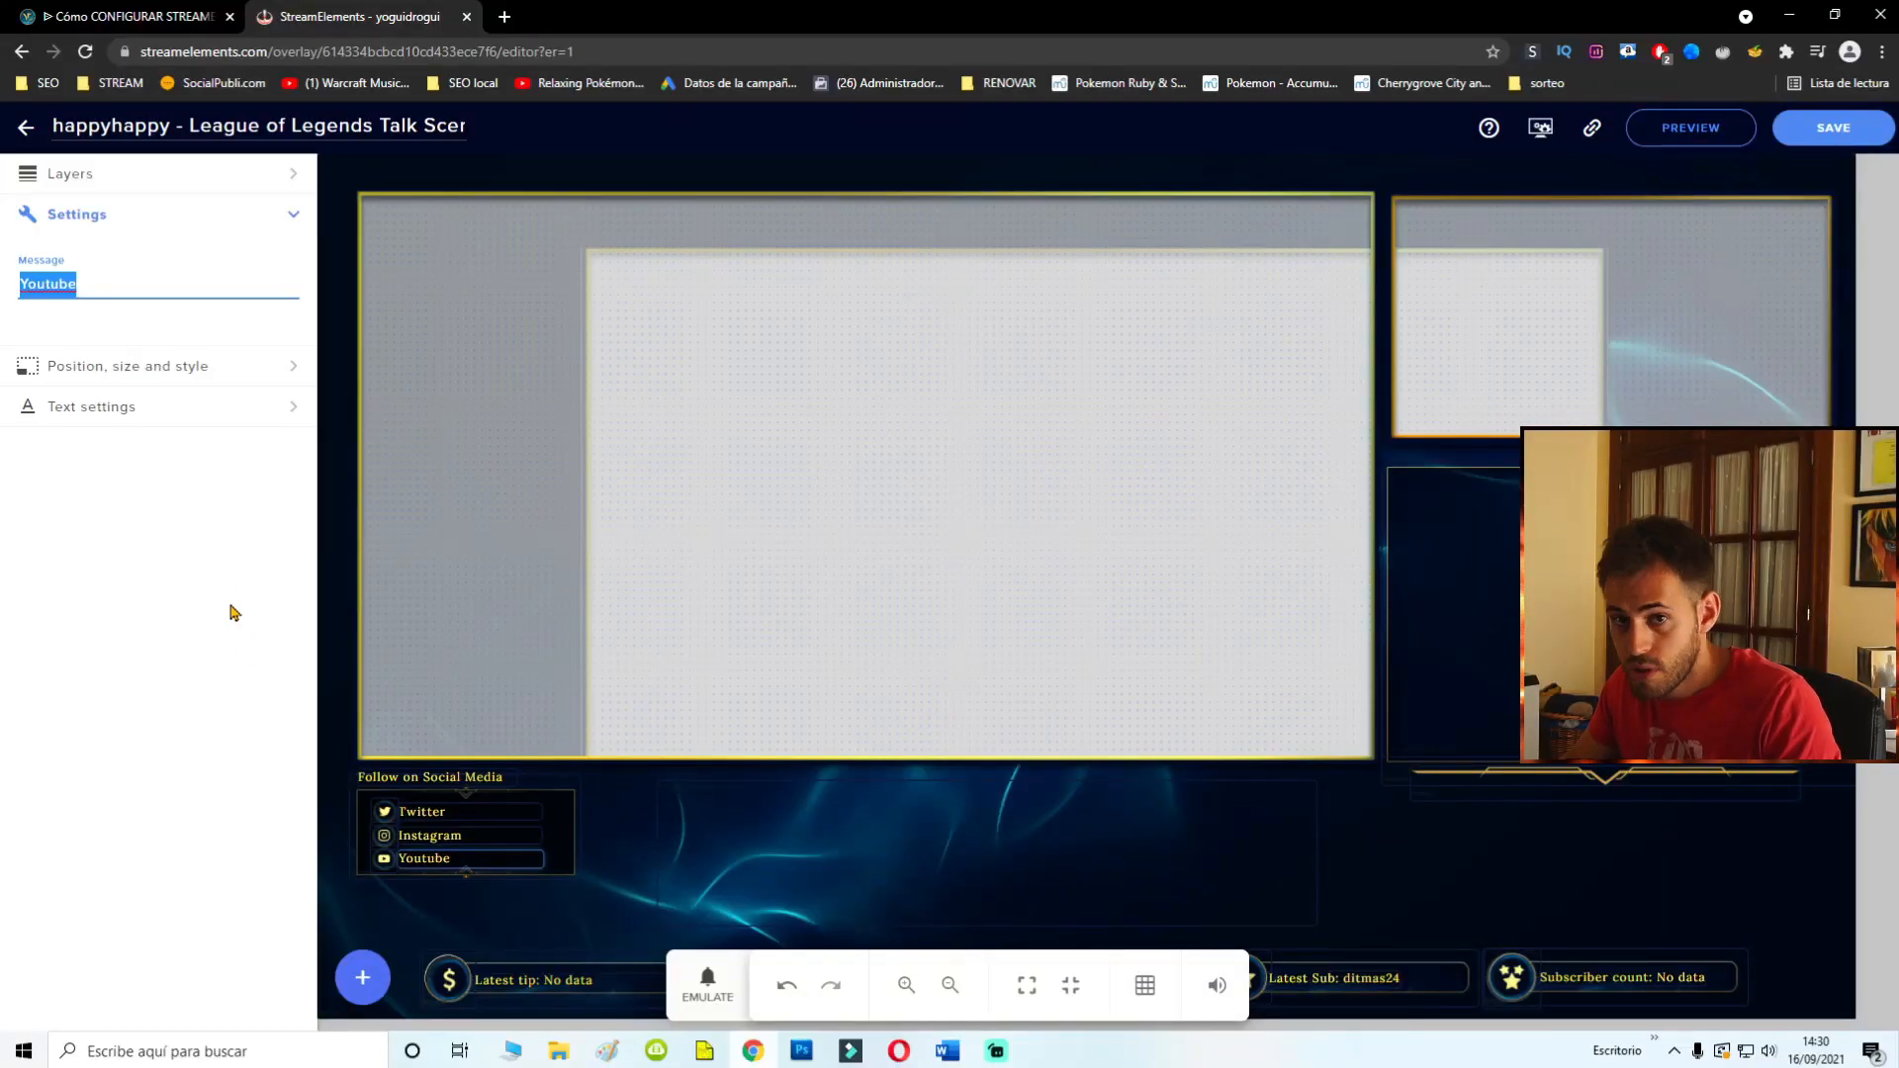
type("Yoguidrogui")
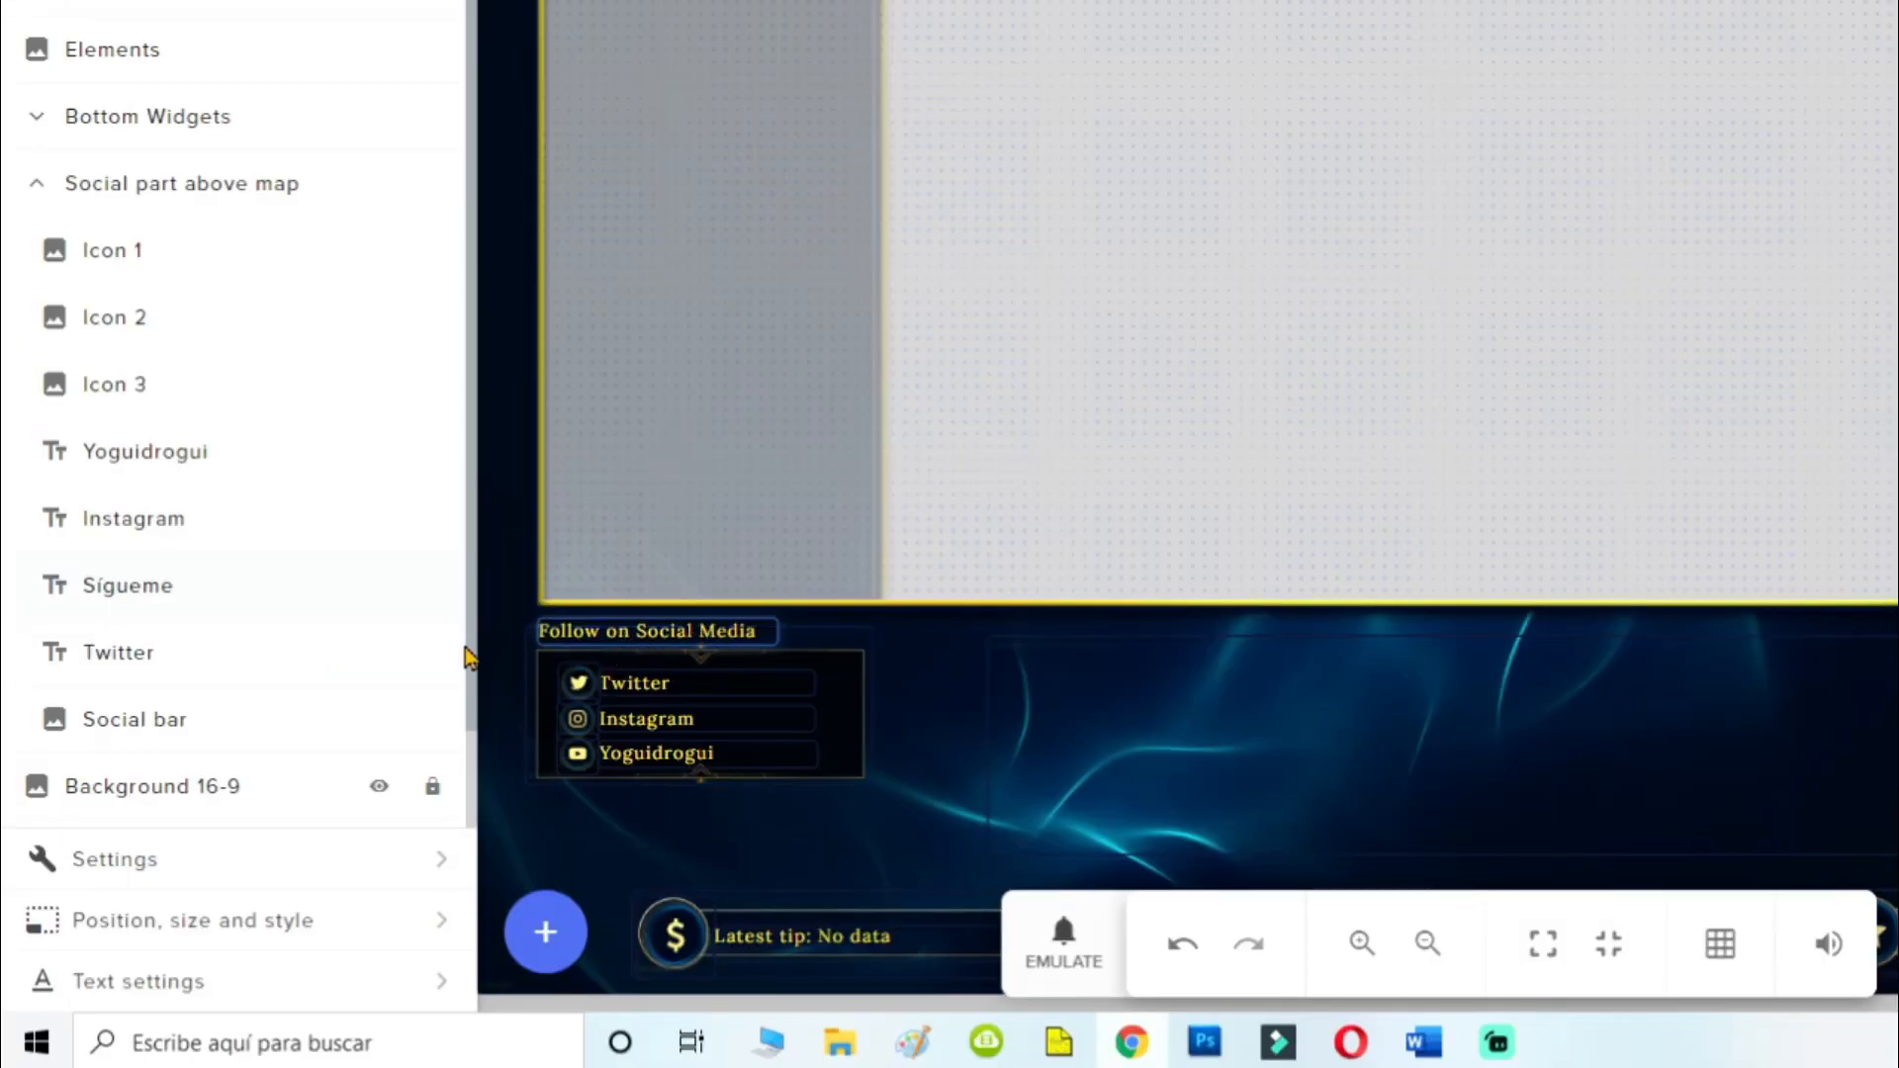
double_click(105, 592)
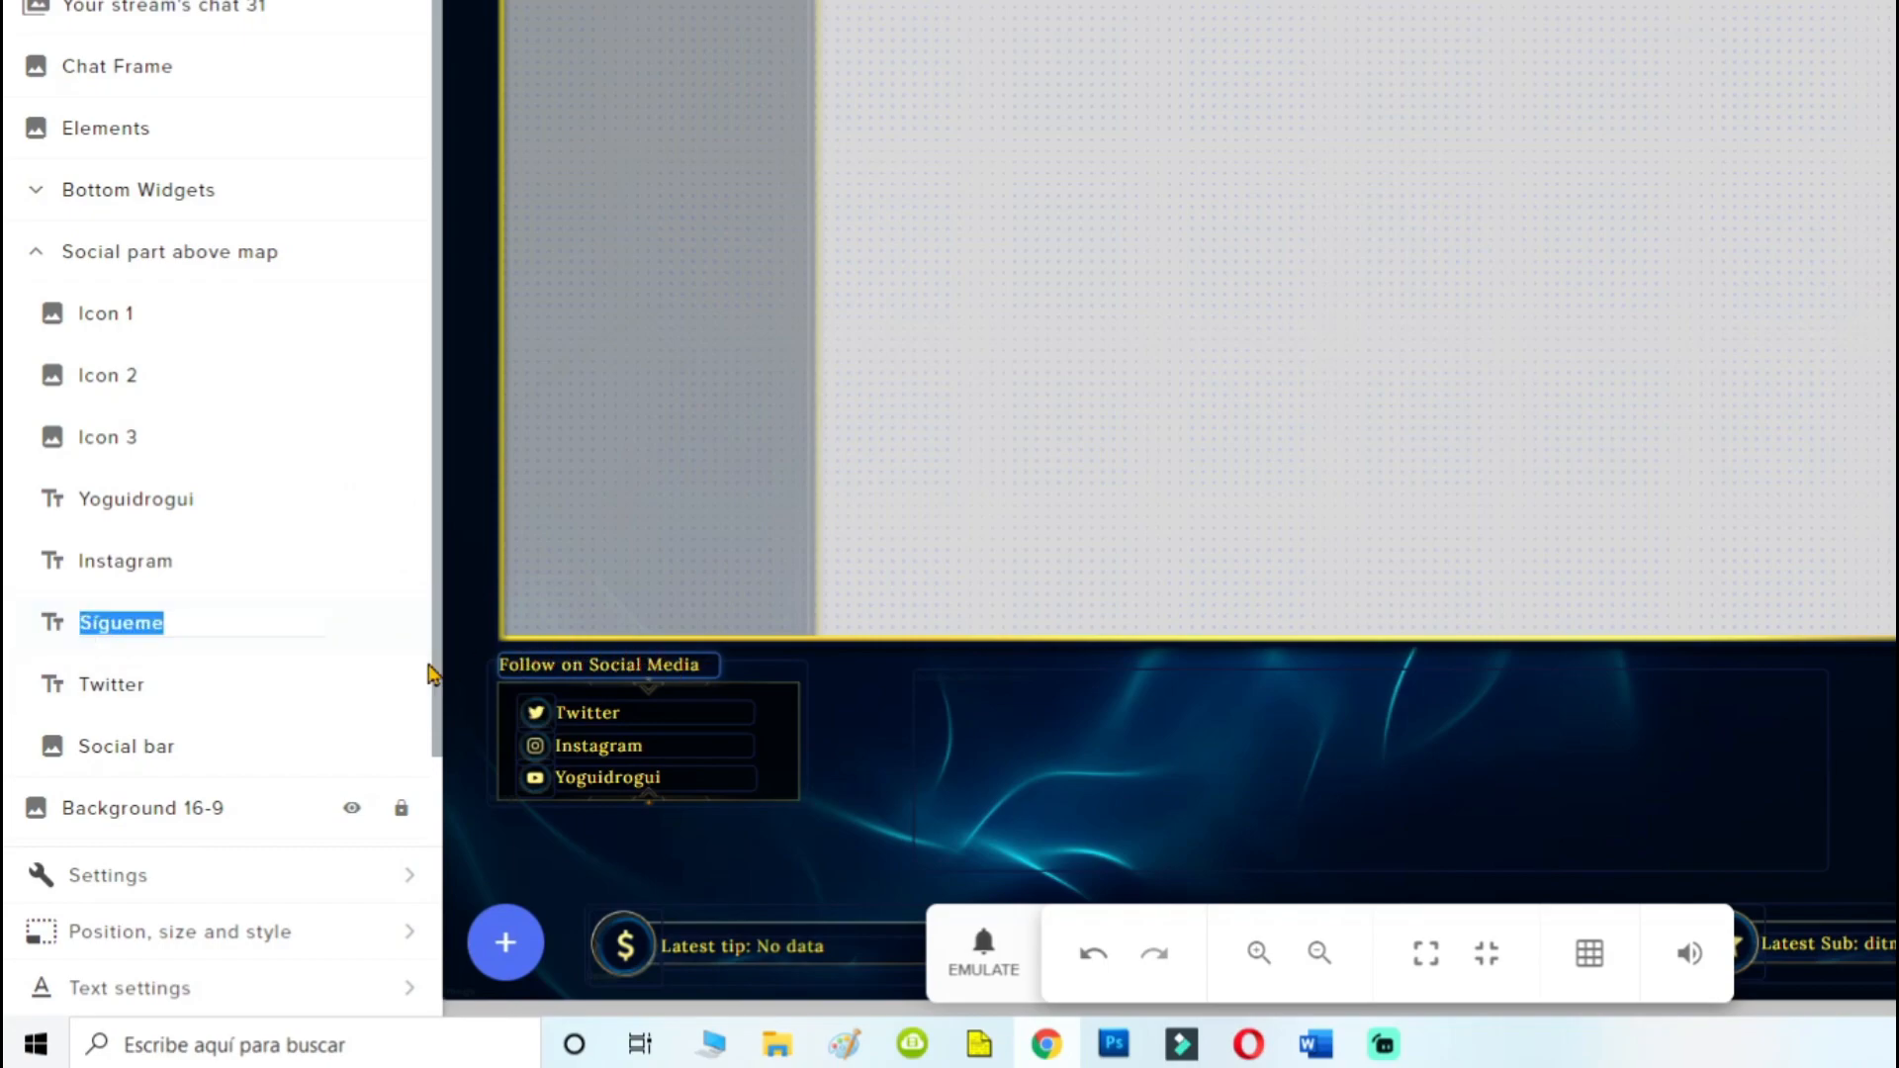
left_click(143, 875)
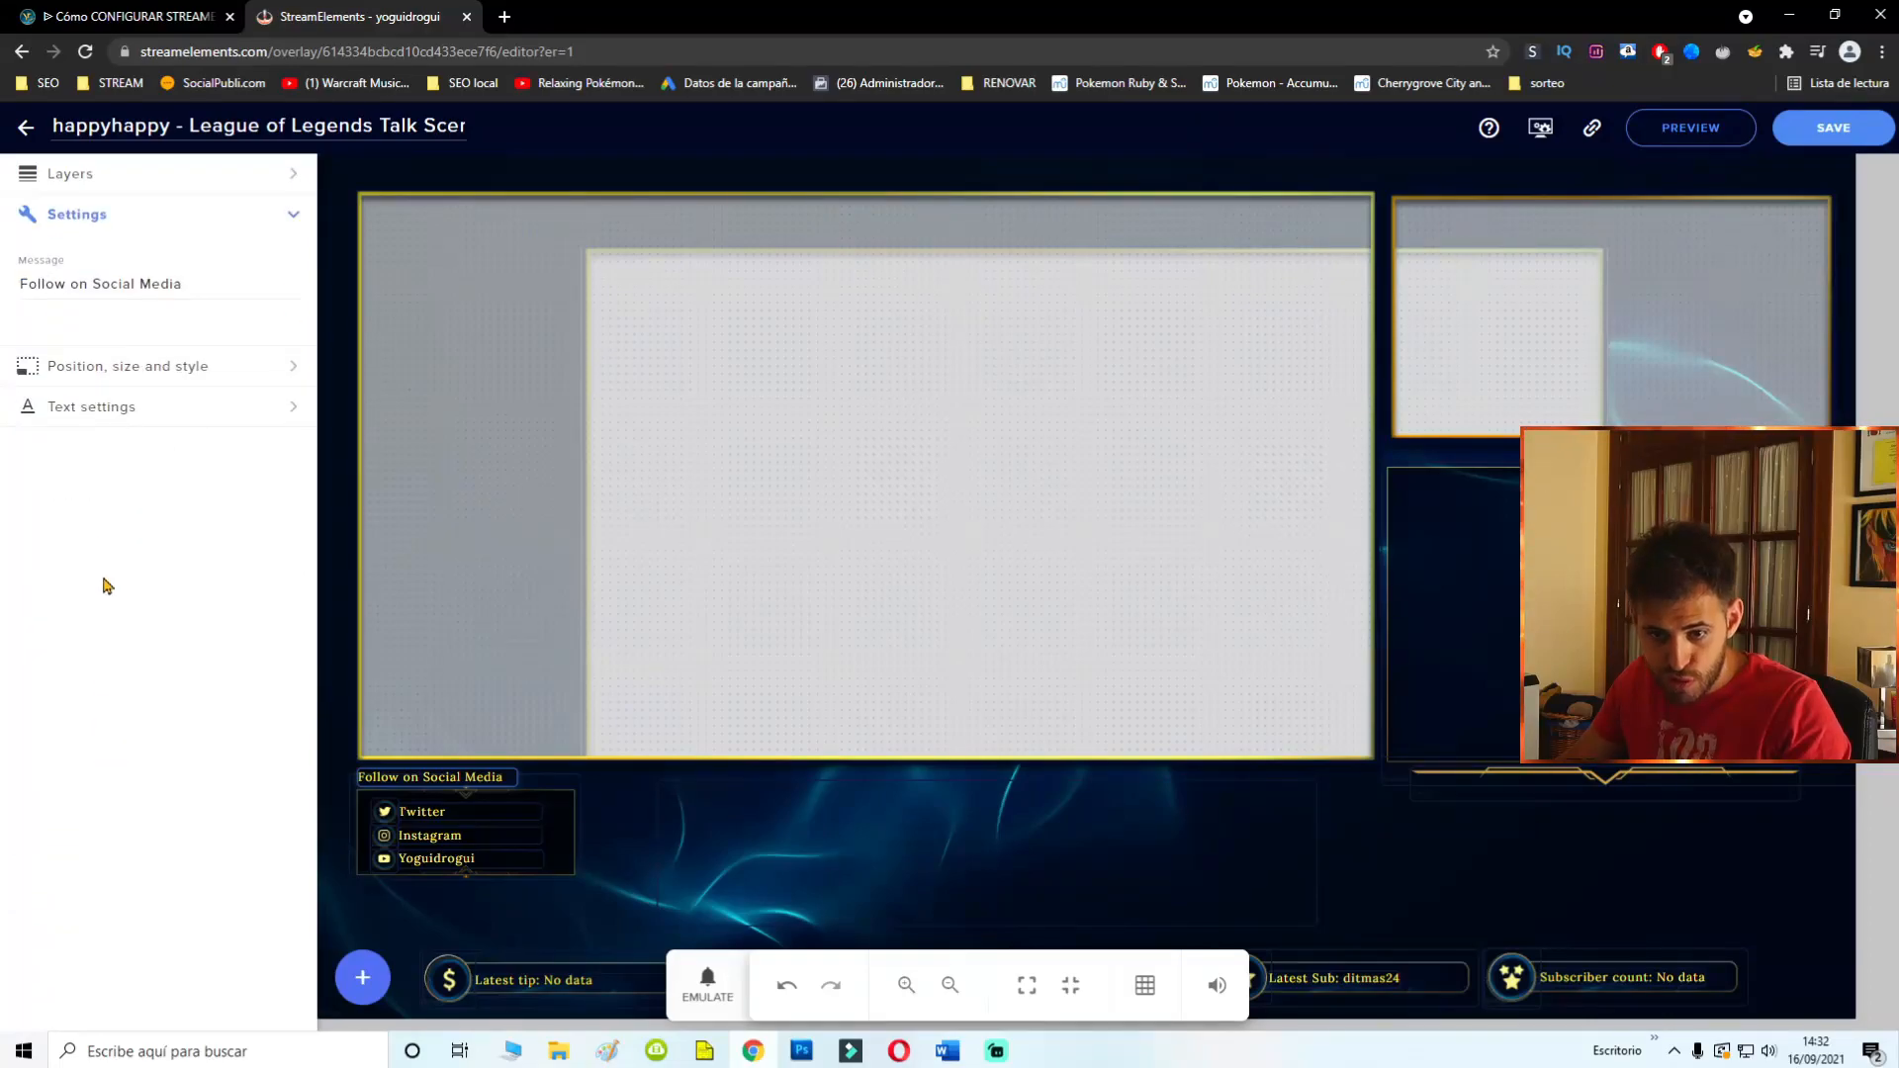
triple_click(96, 286)
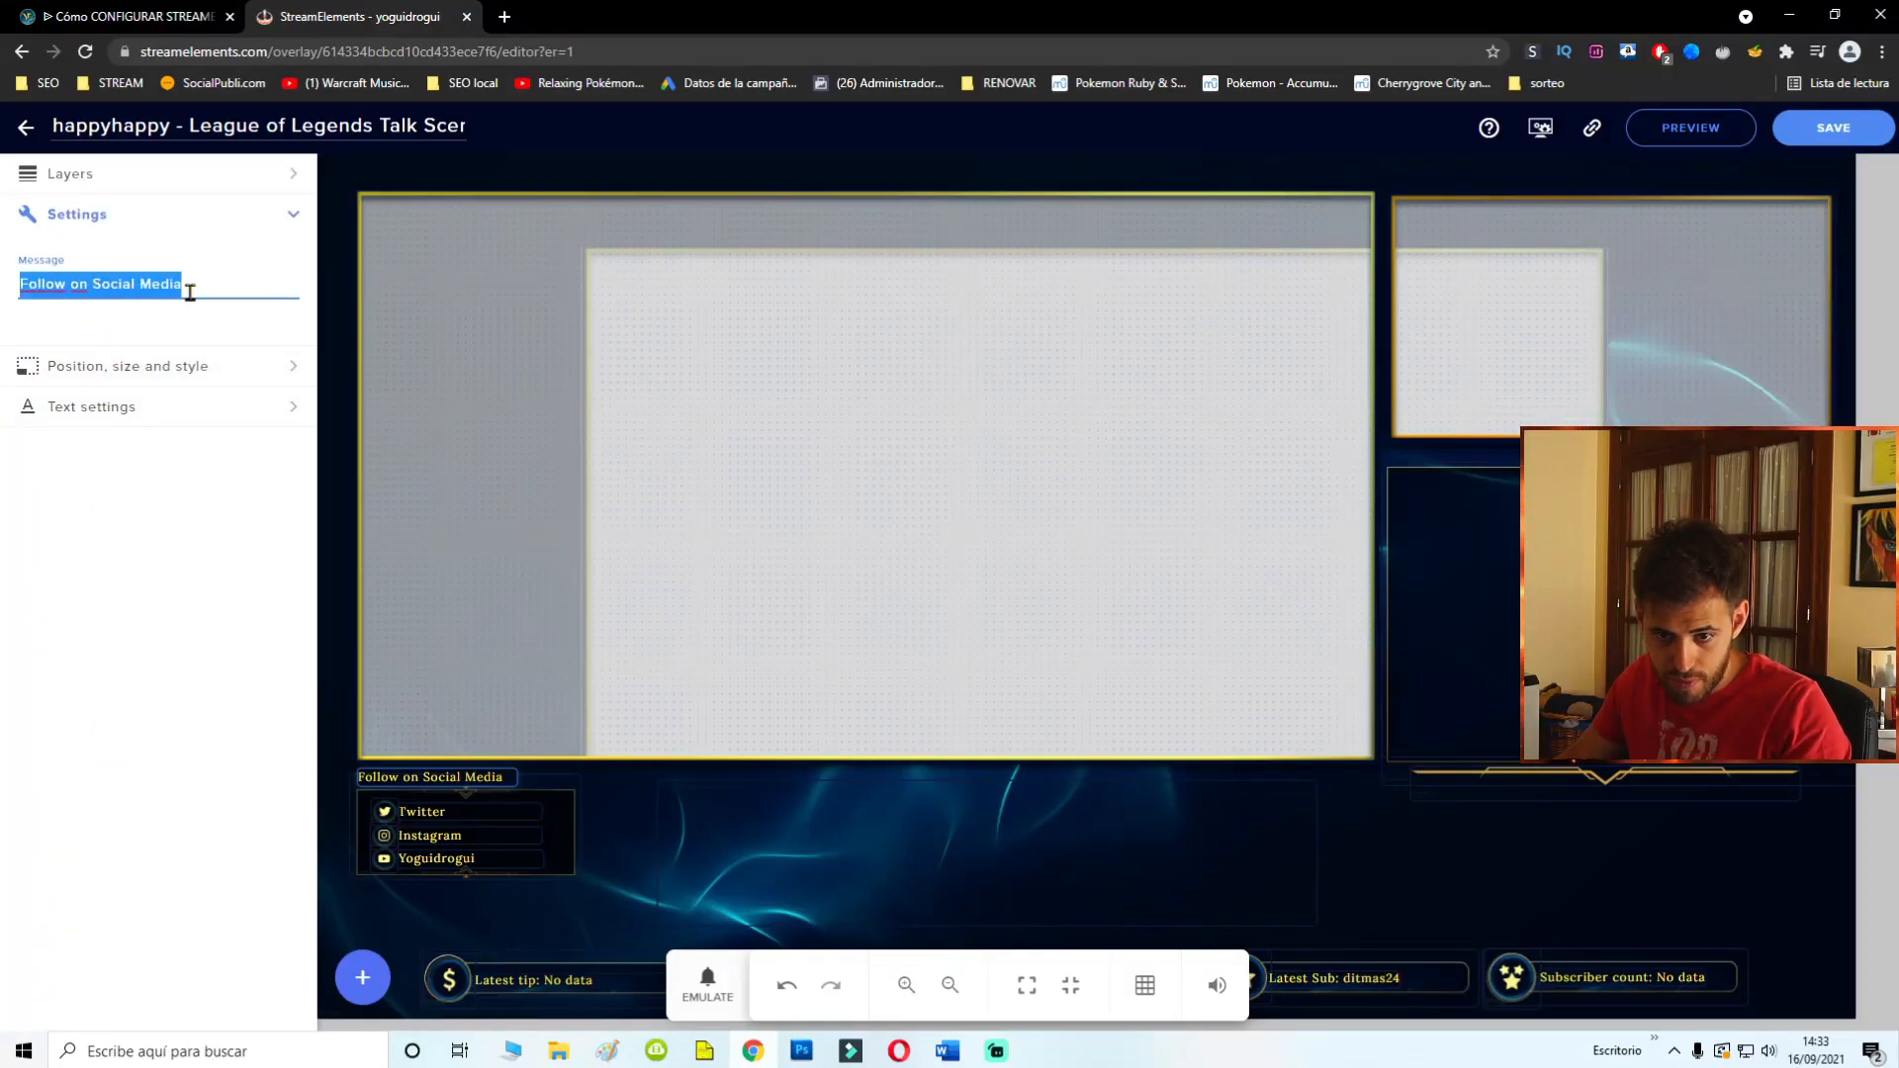
type("Sigueme")
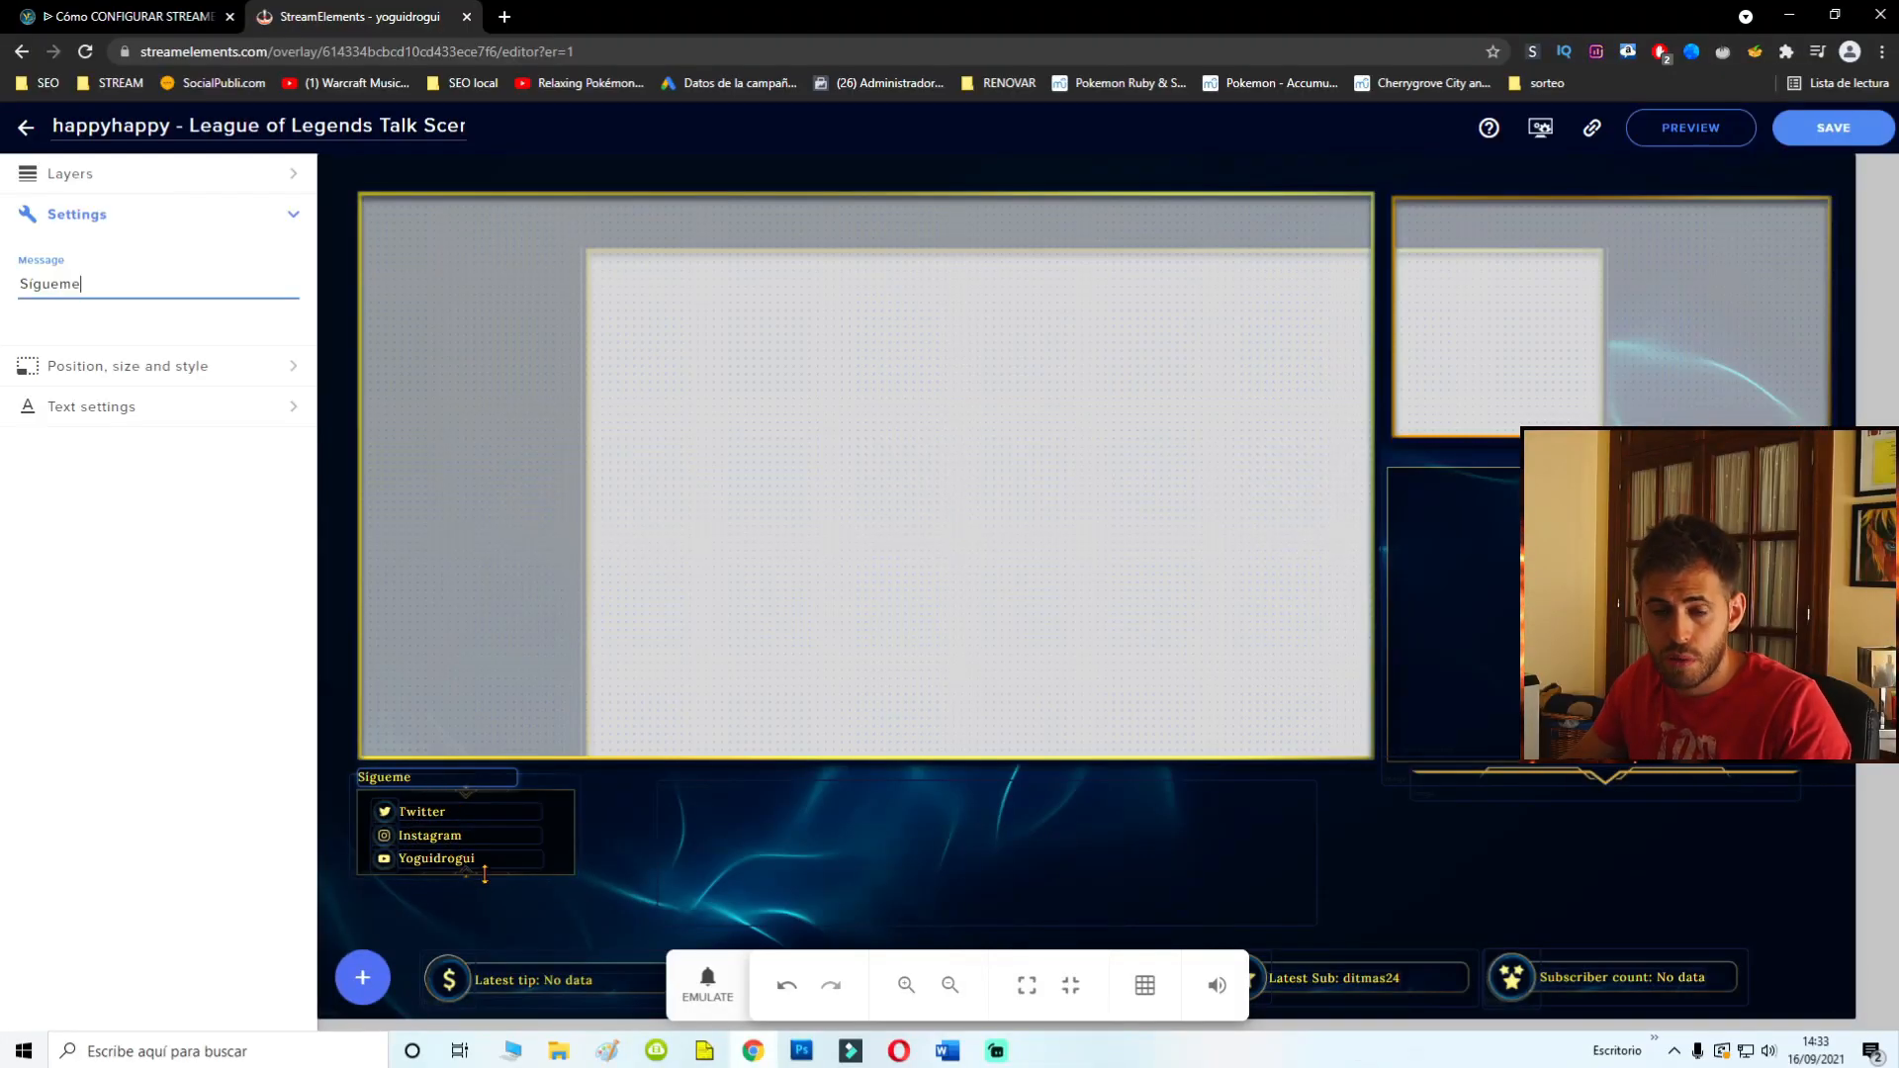
Launch the overlay in a new browser tab to check its social texts and return to the editor.
left_click(1725, 140)
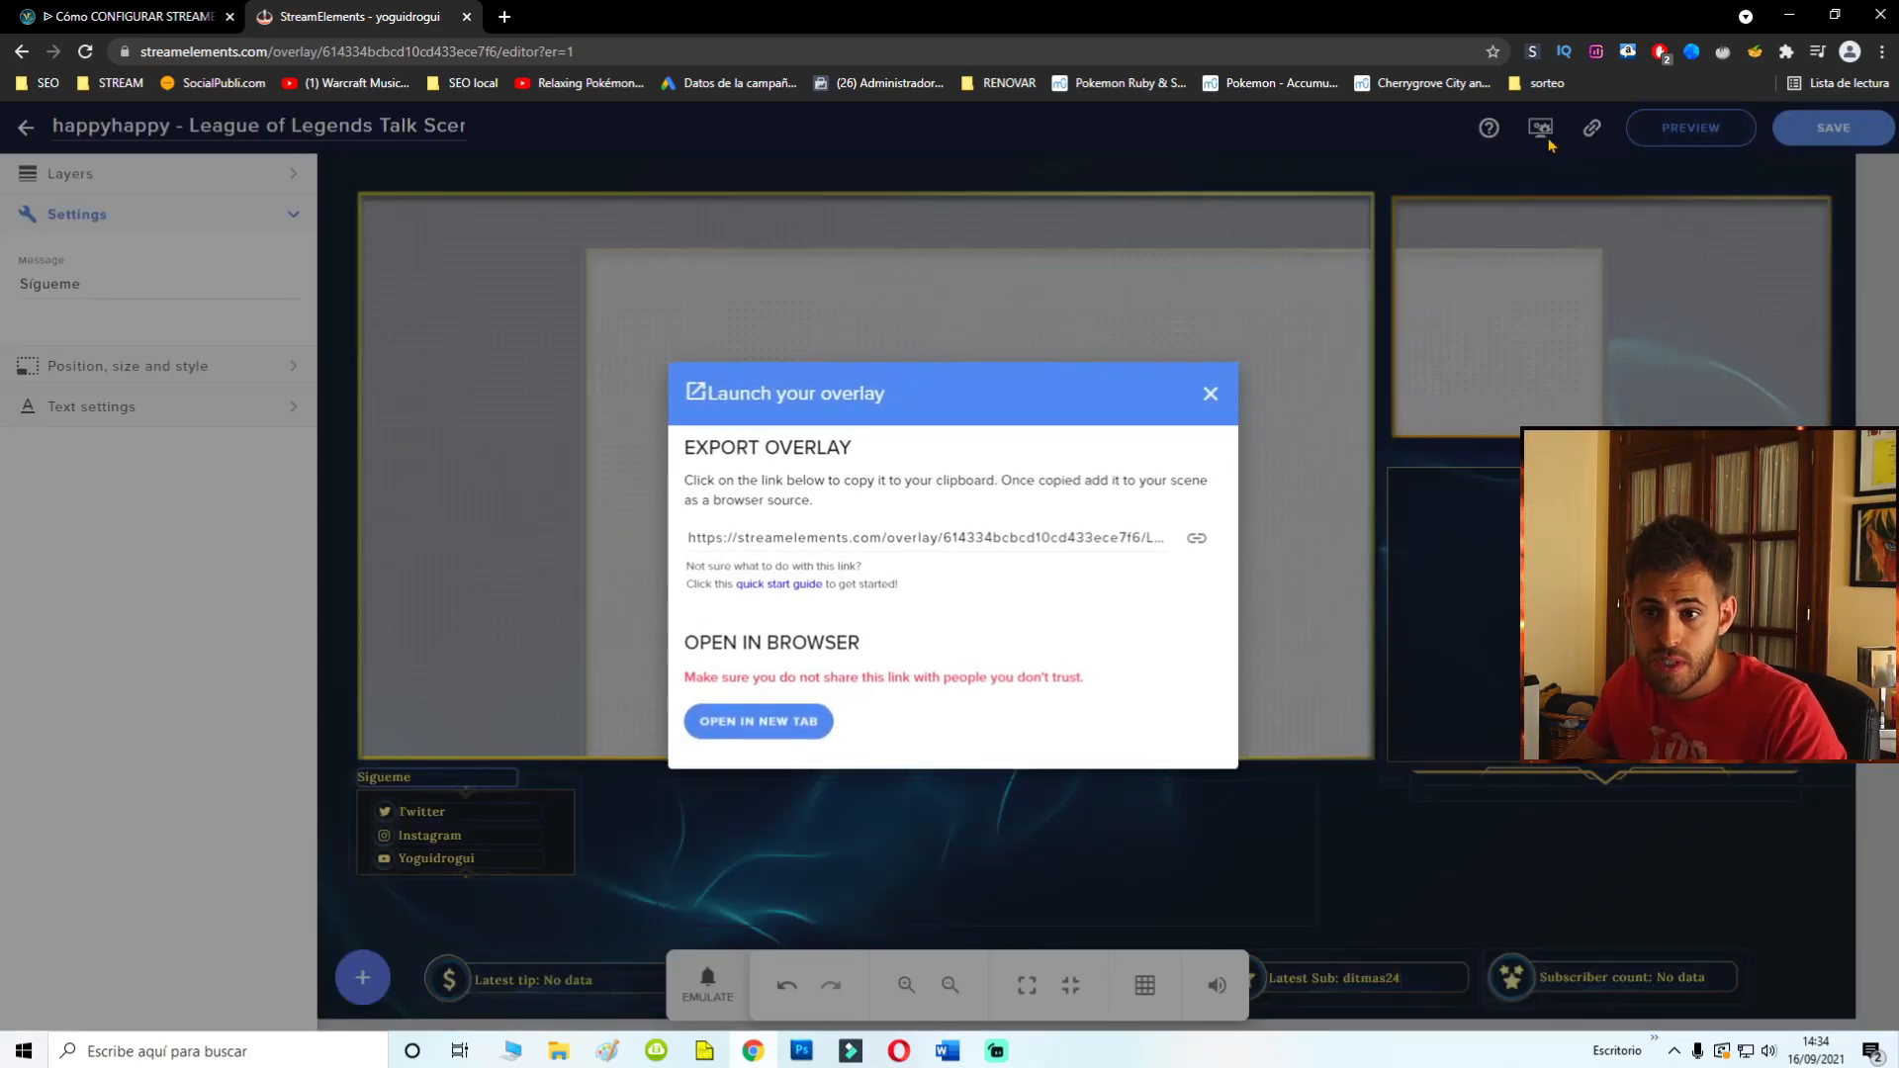
left_click(703, 737)
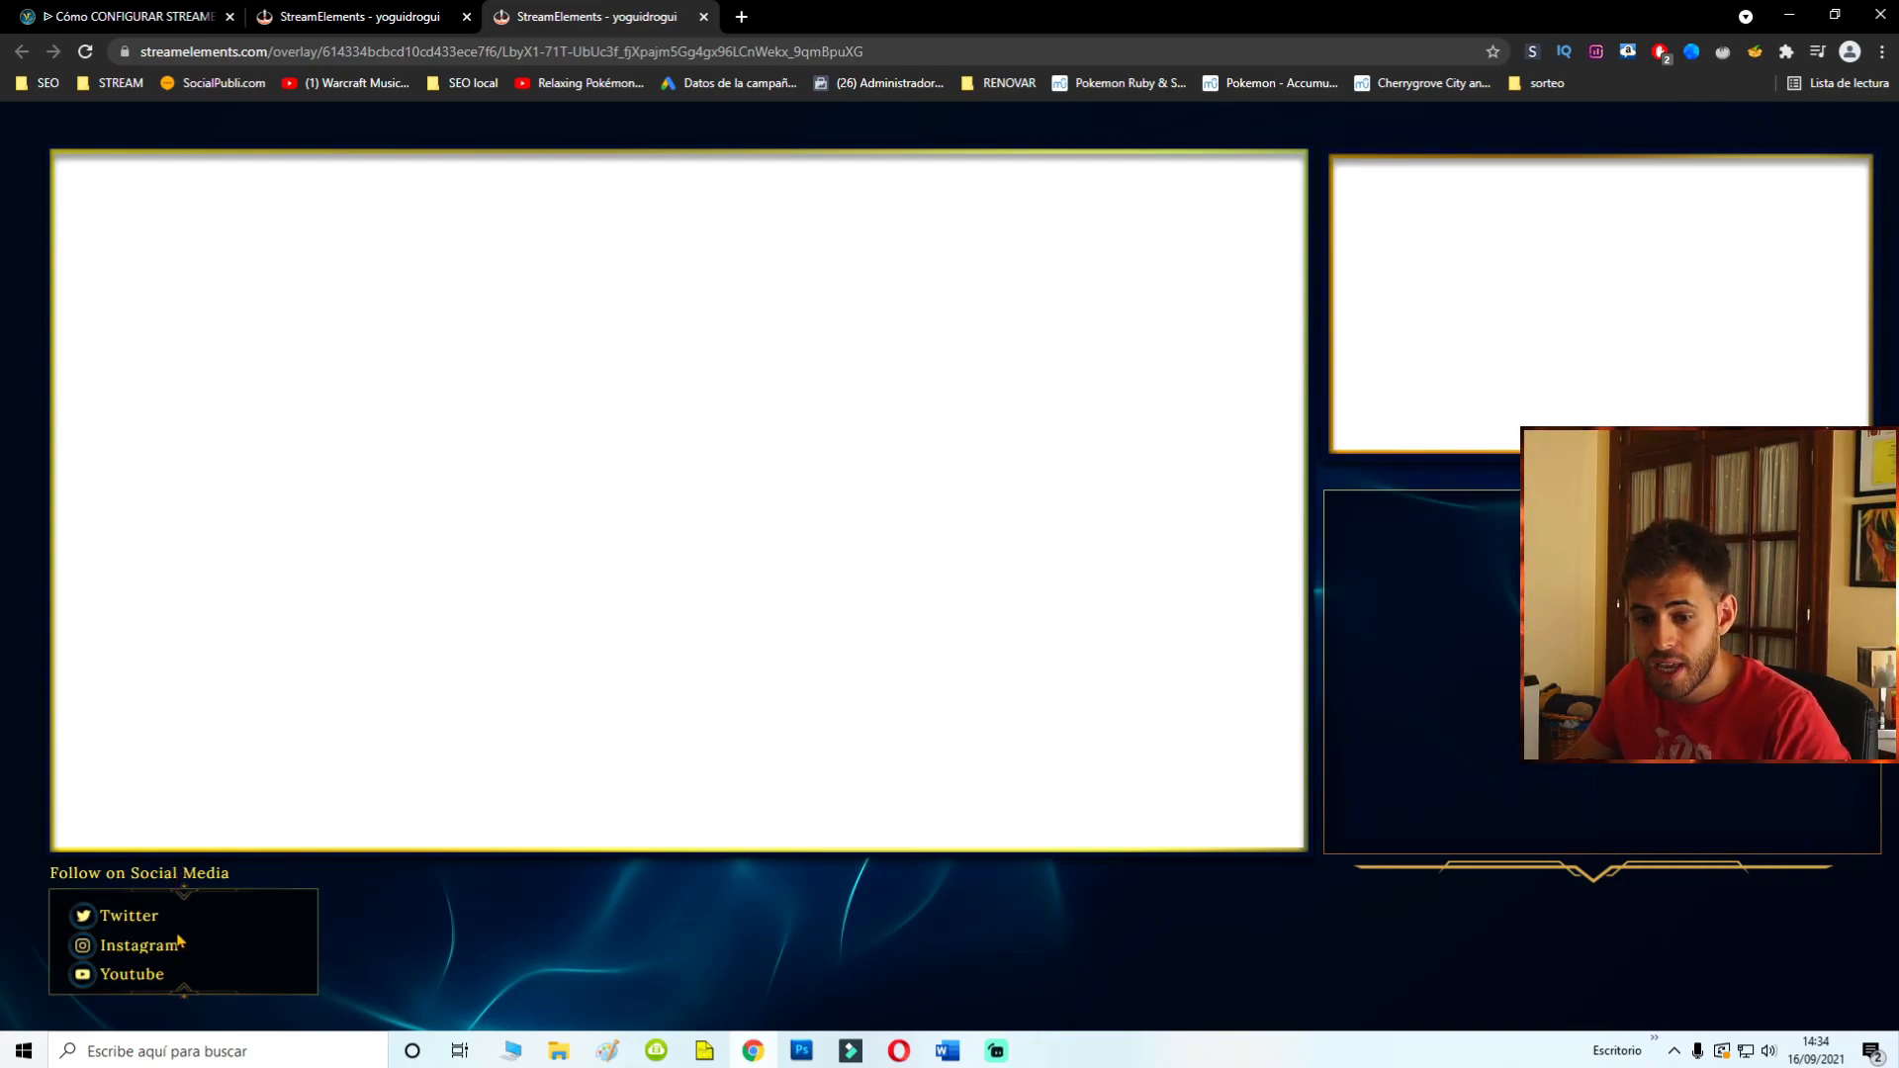
left_click(255, 30)
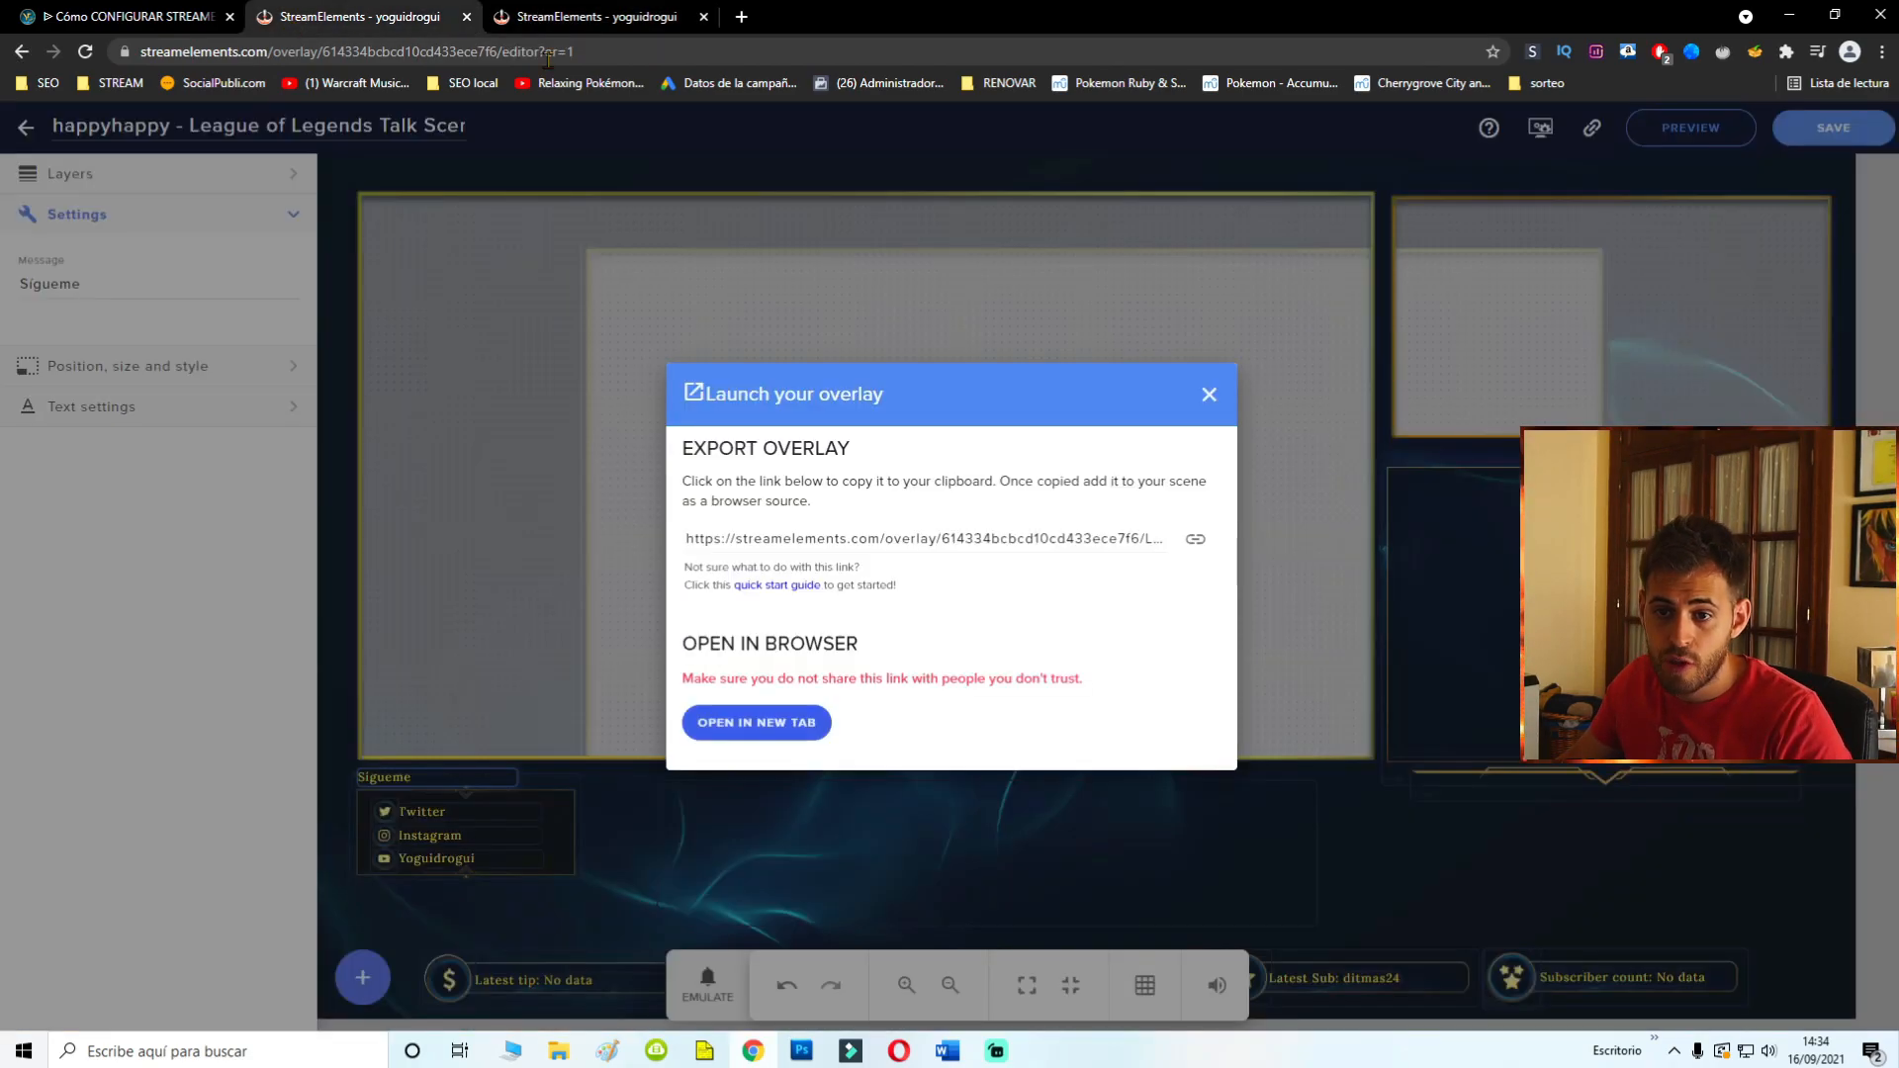
Close the launch dialog, save the overlay and reload its launched page to check the social texts.
left_click(1209, 395)
left_click(1830, 128)
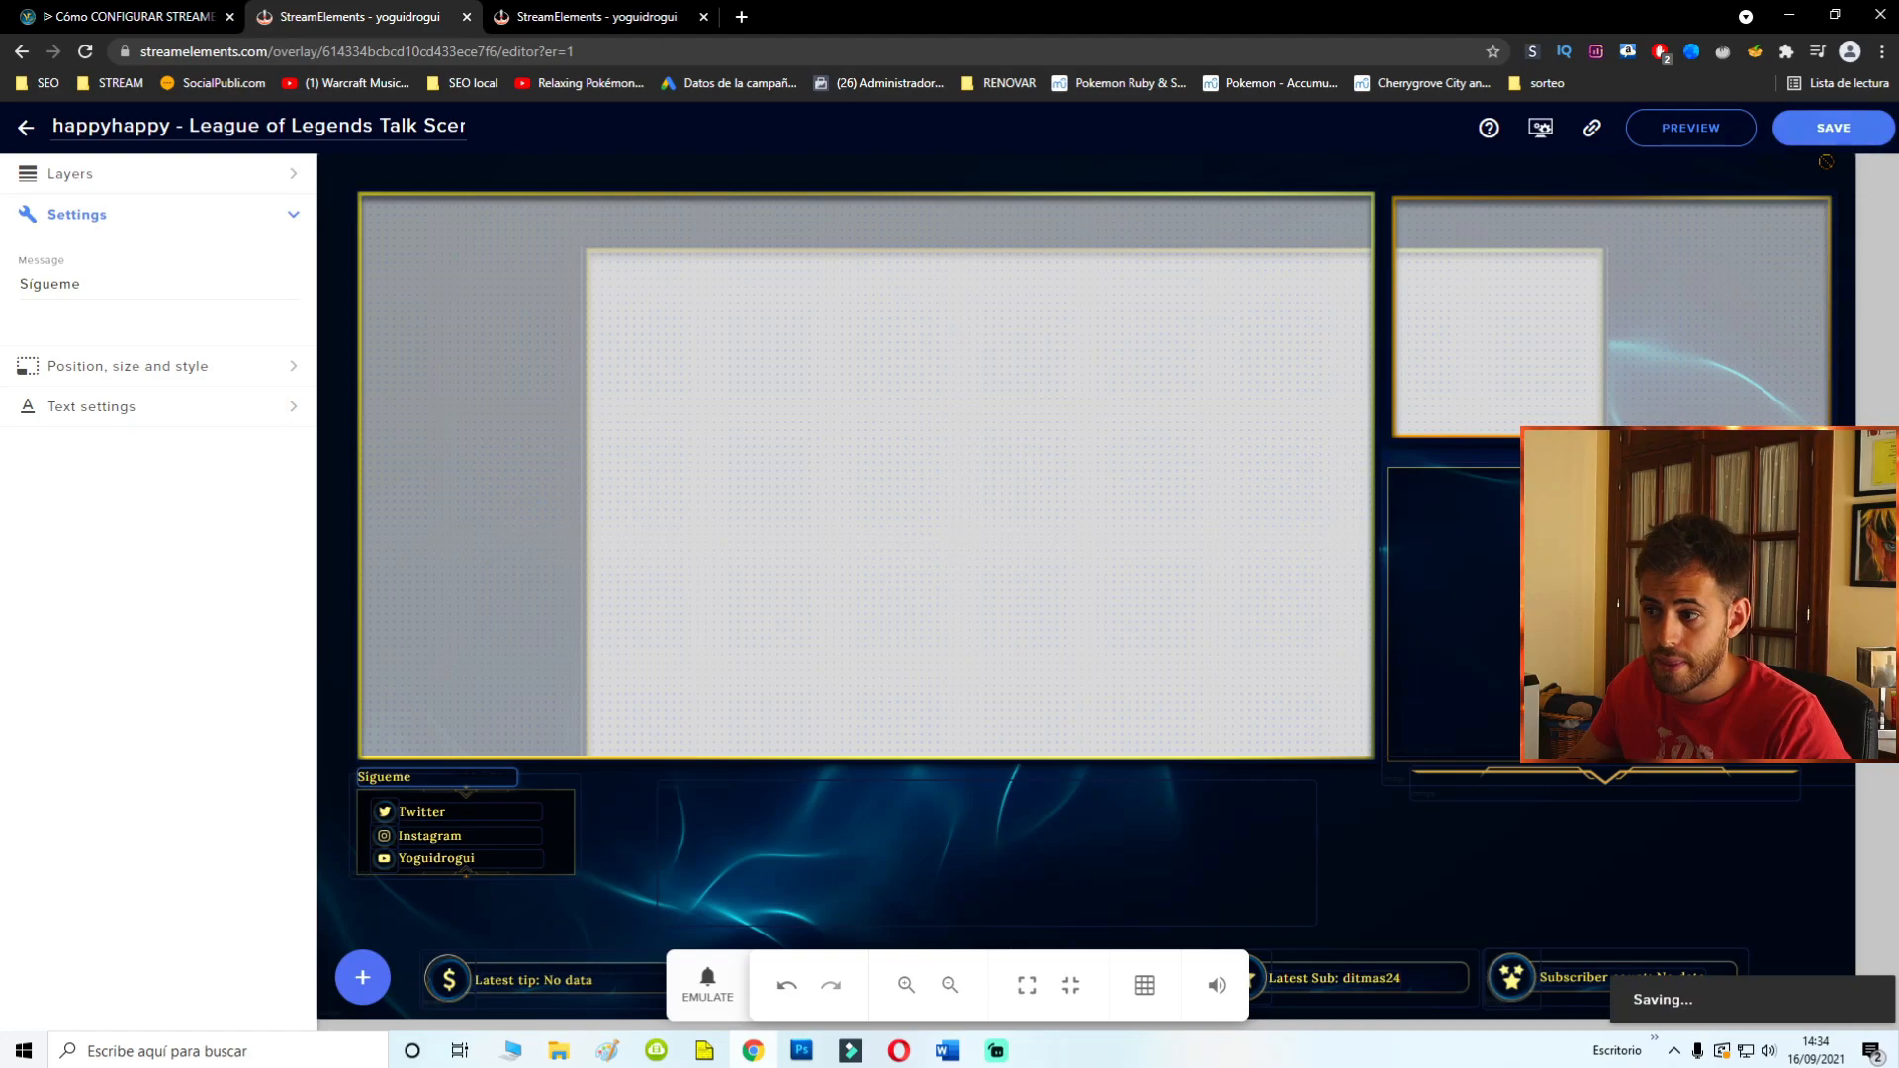
left_click(531, 22)
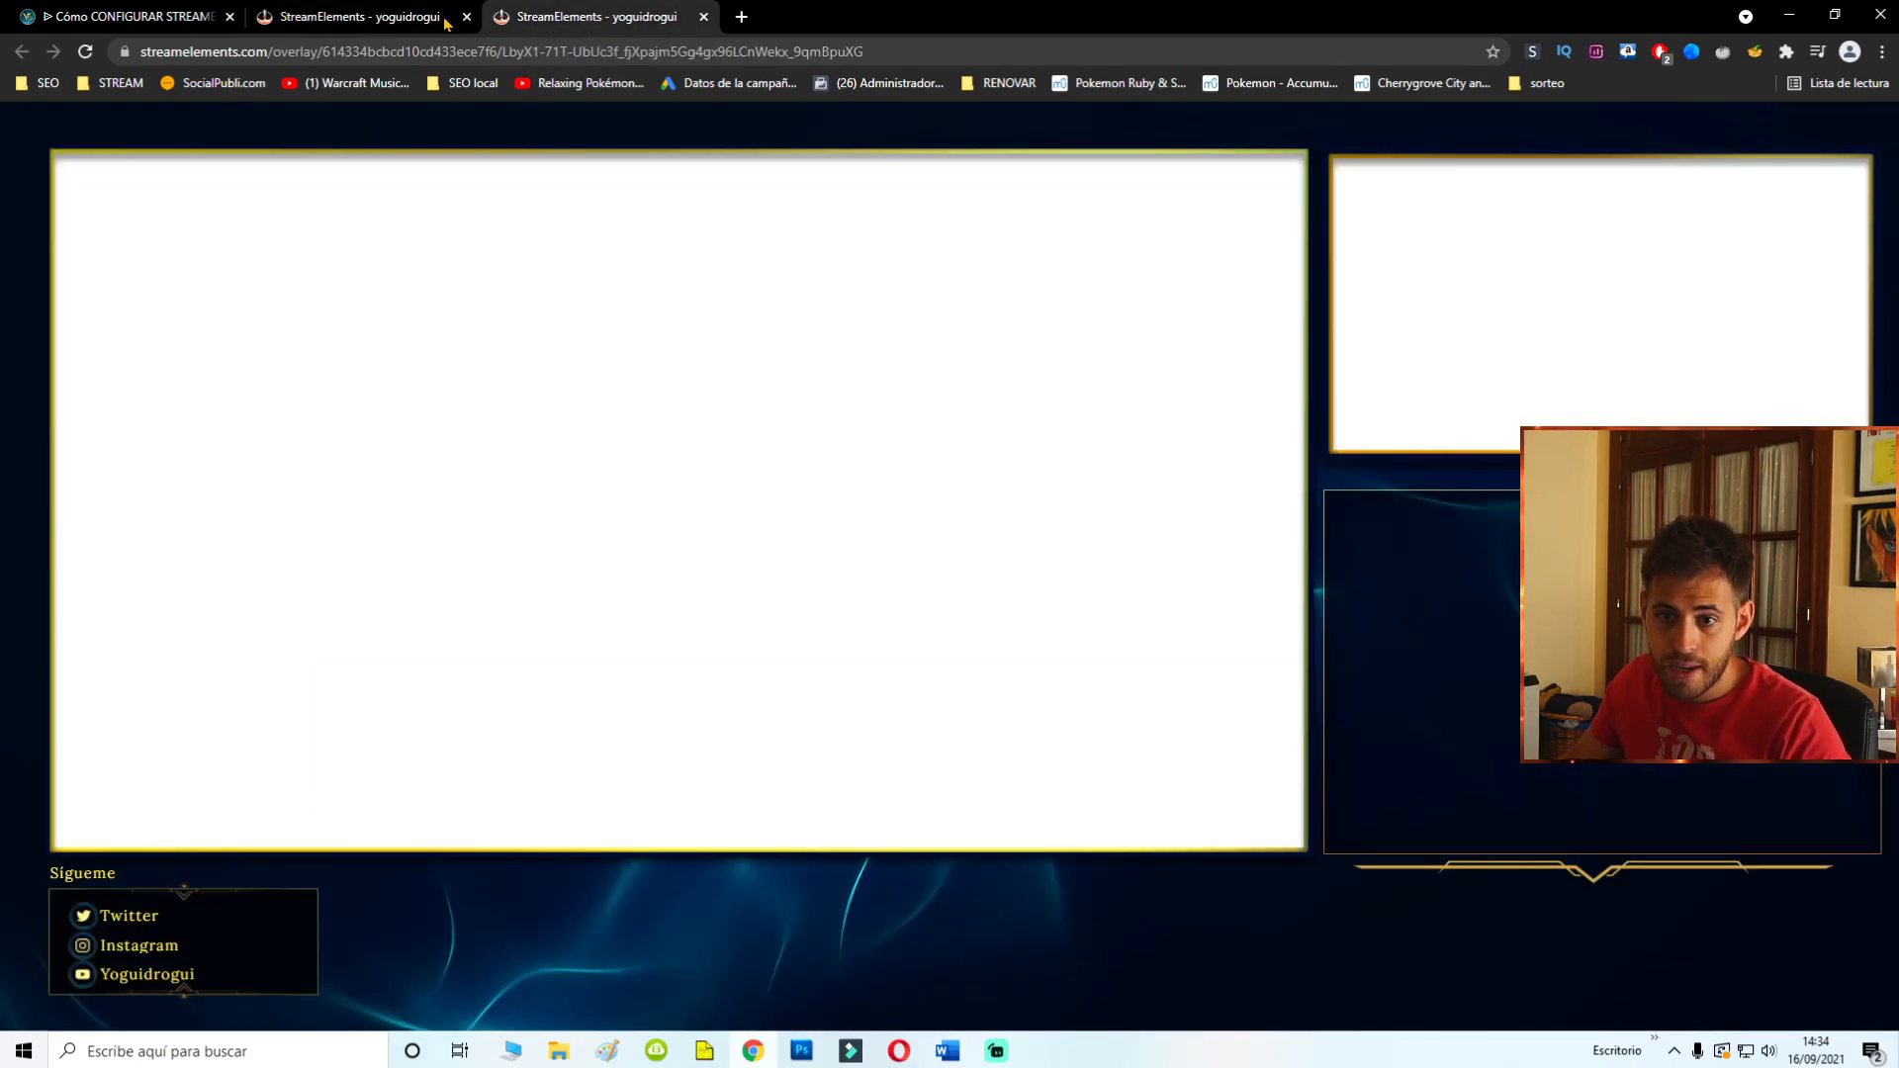
left_click(85, 51)
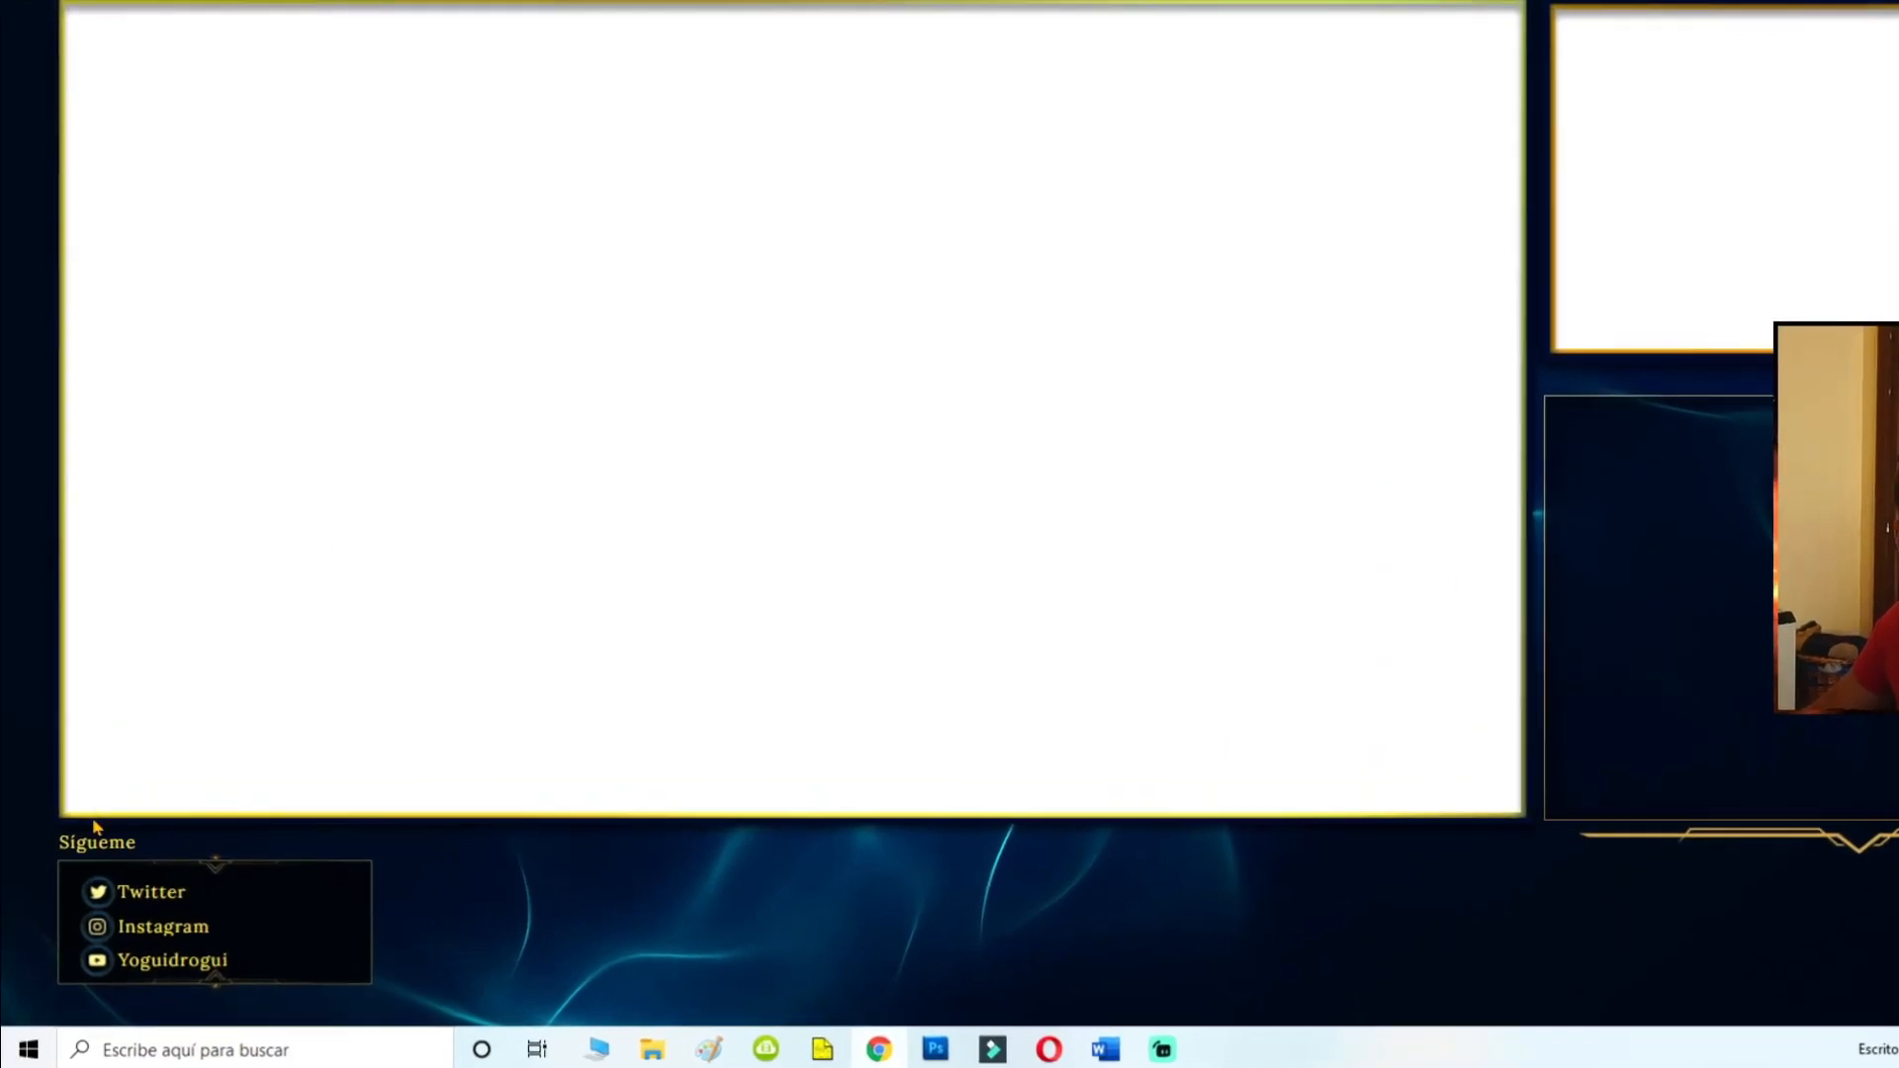
left_click_drag(75, 876, 161, 872)
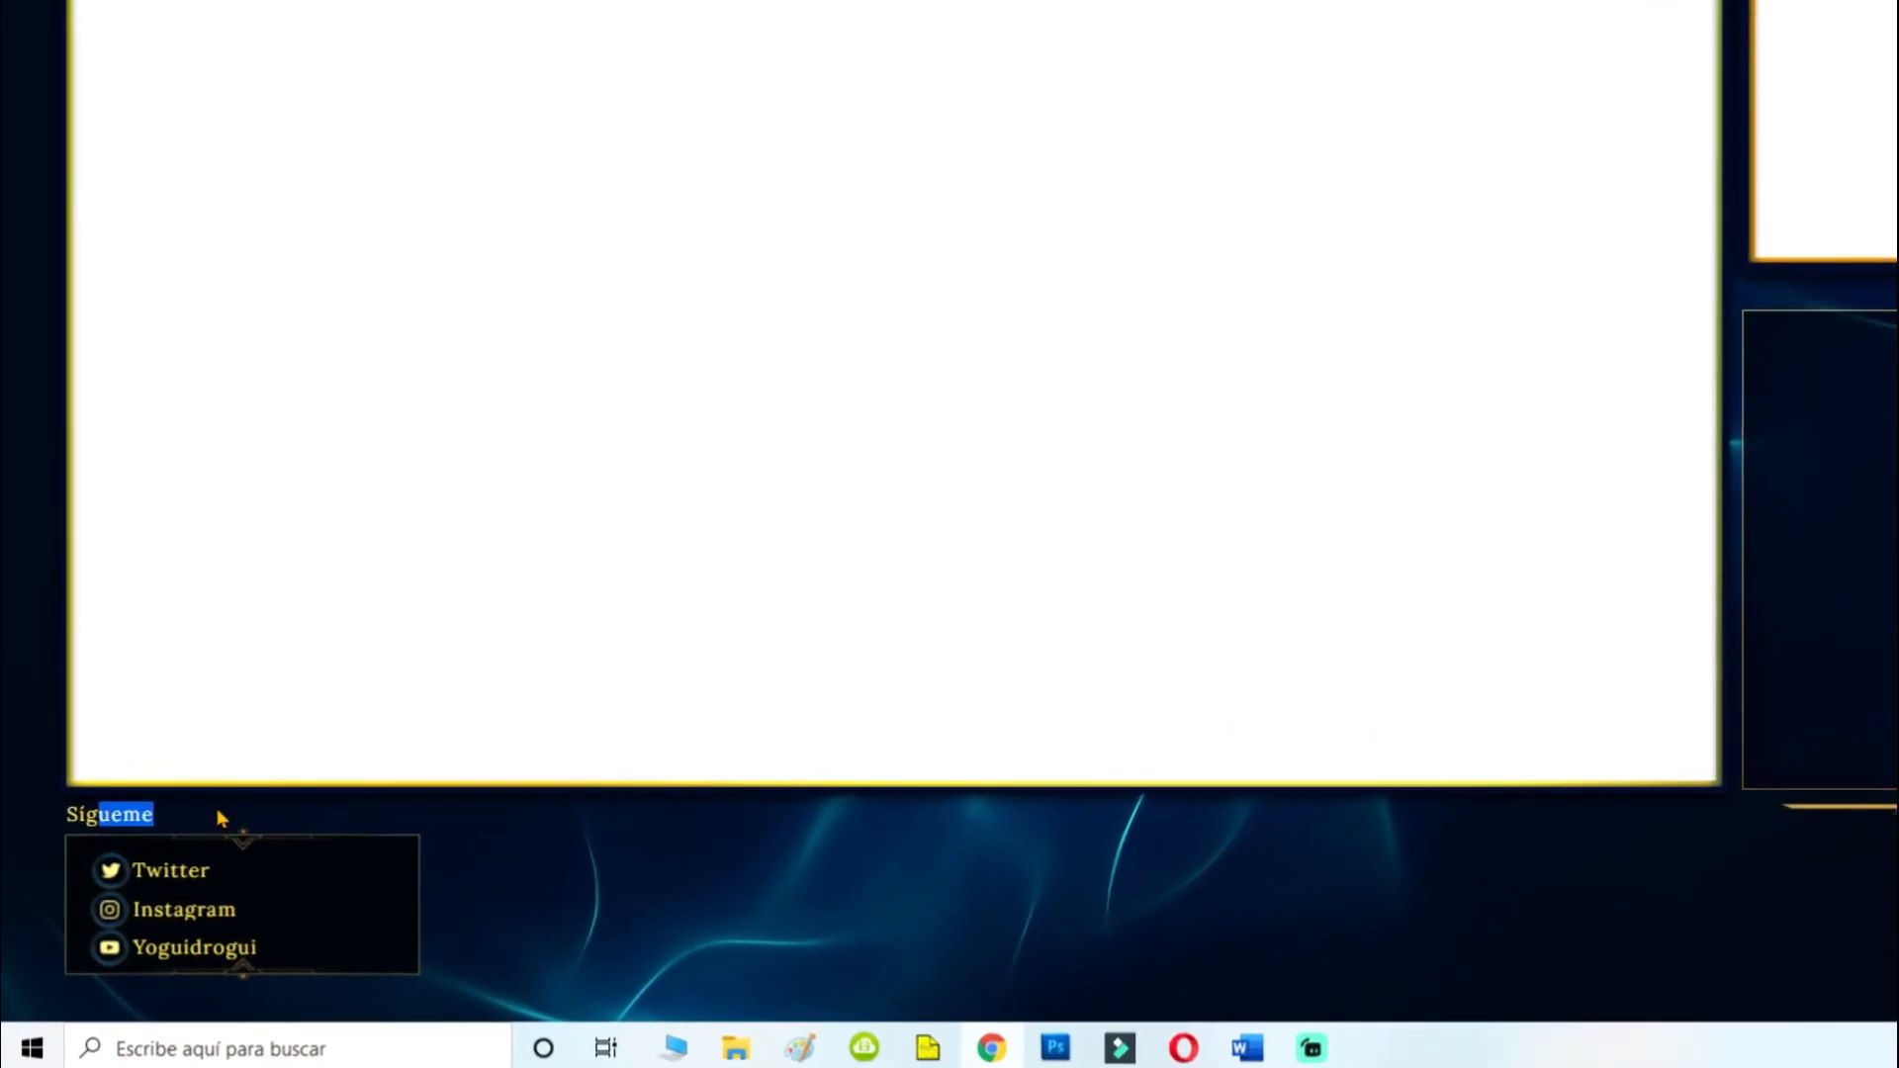
double_click(285, 952)
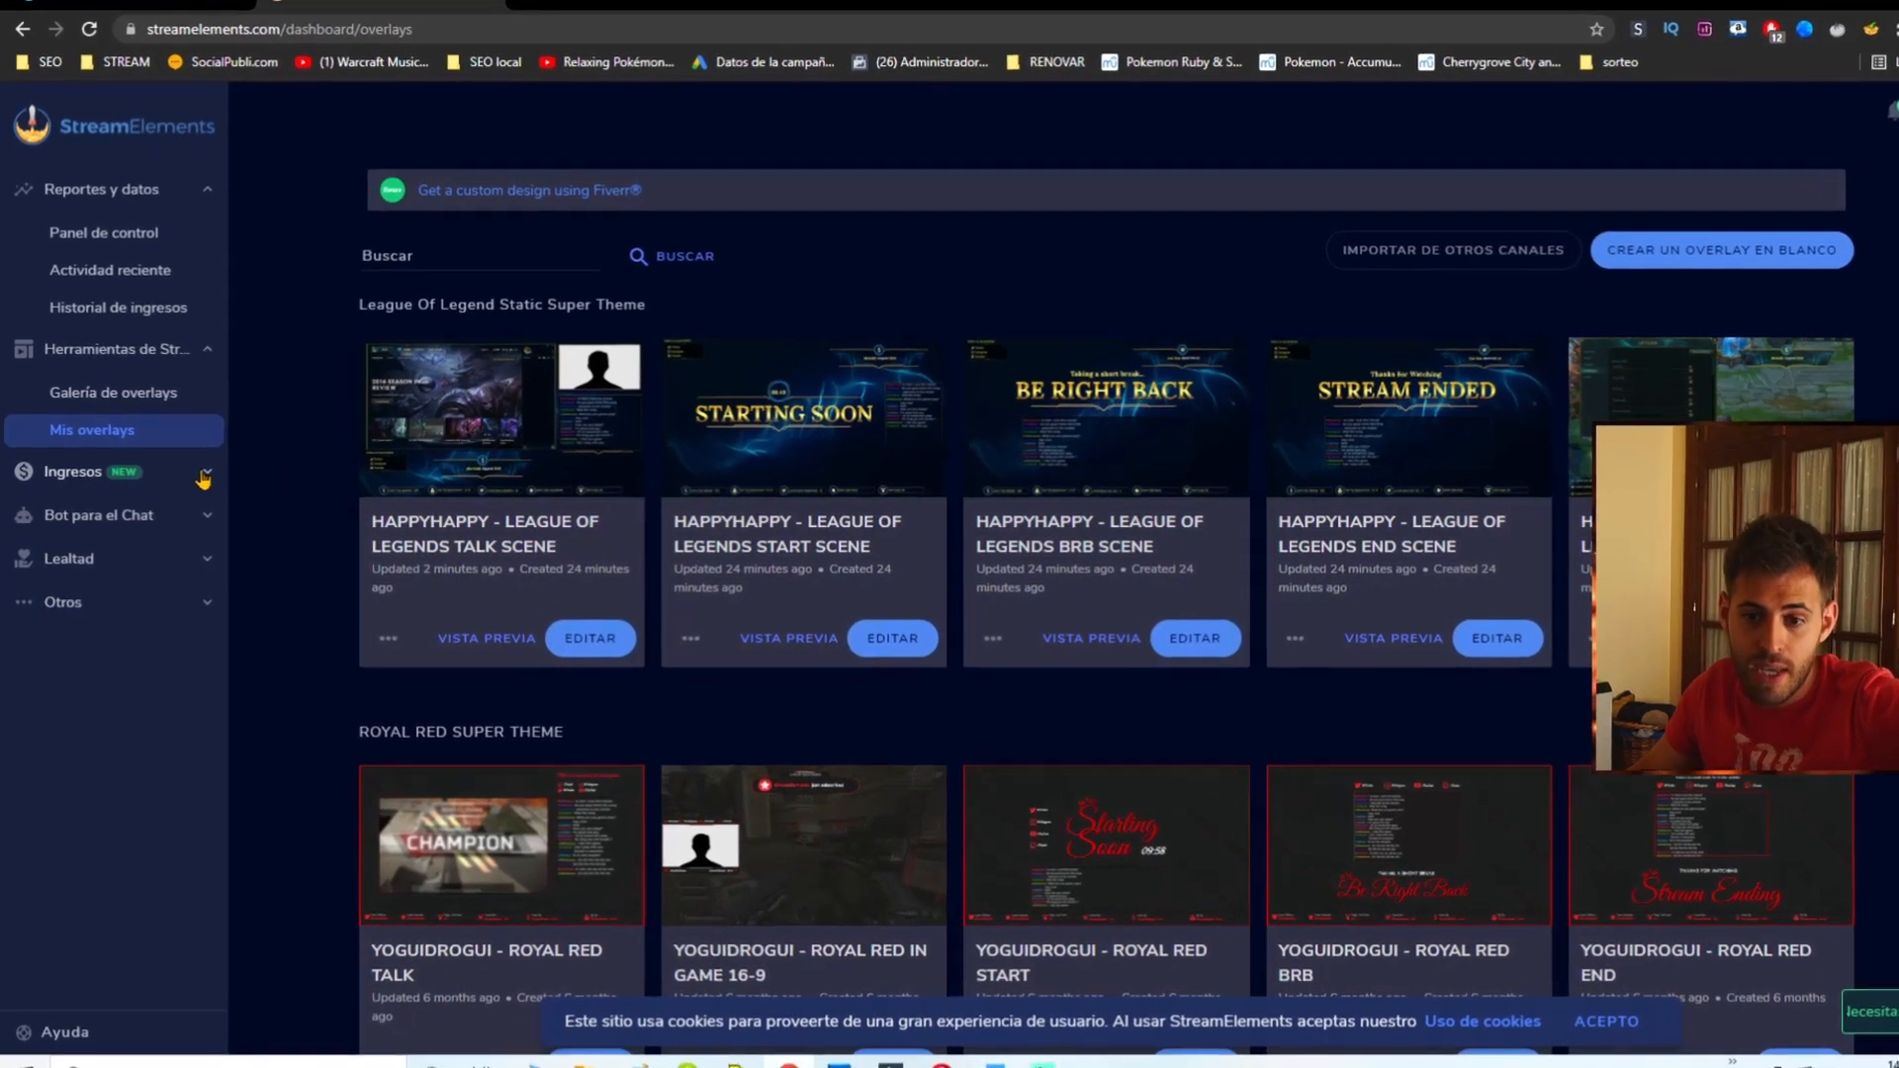
Open the donation settings and examine the PayPal email field and the donation page link for Twitch.
left_click(93, 481)
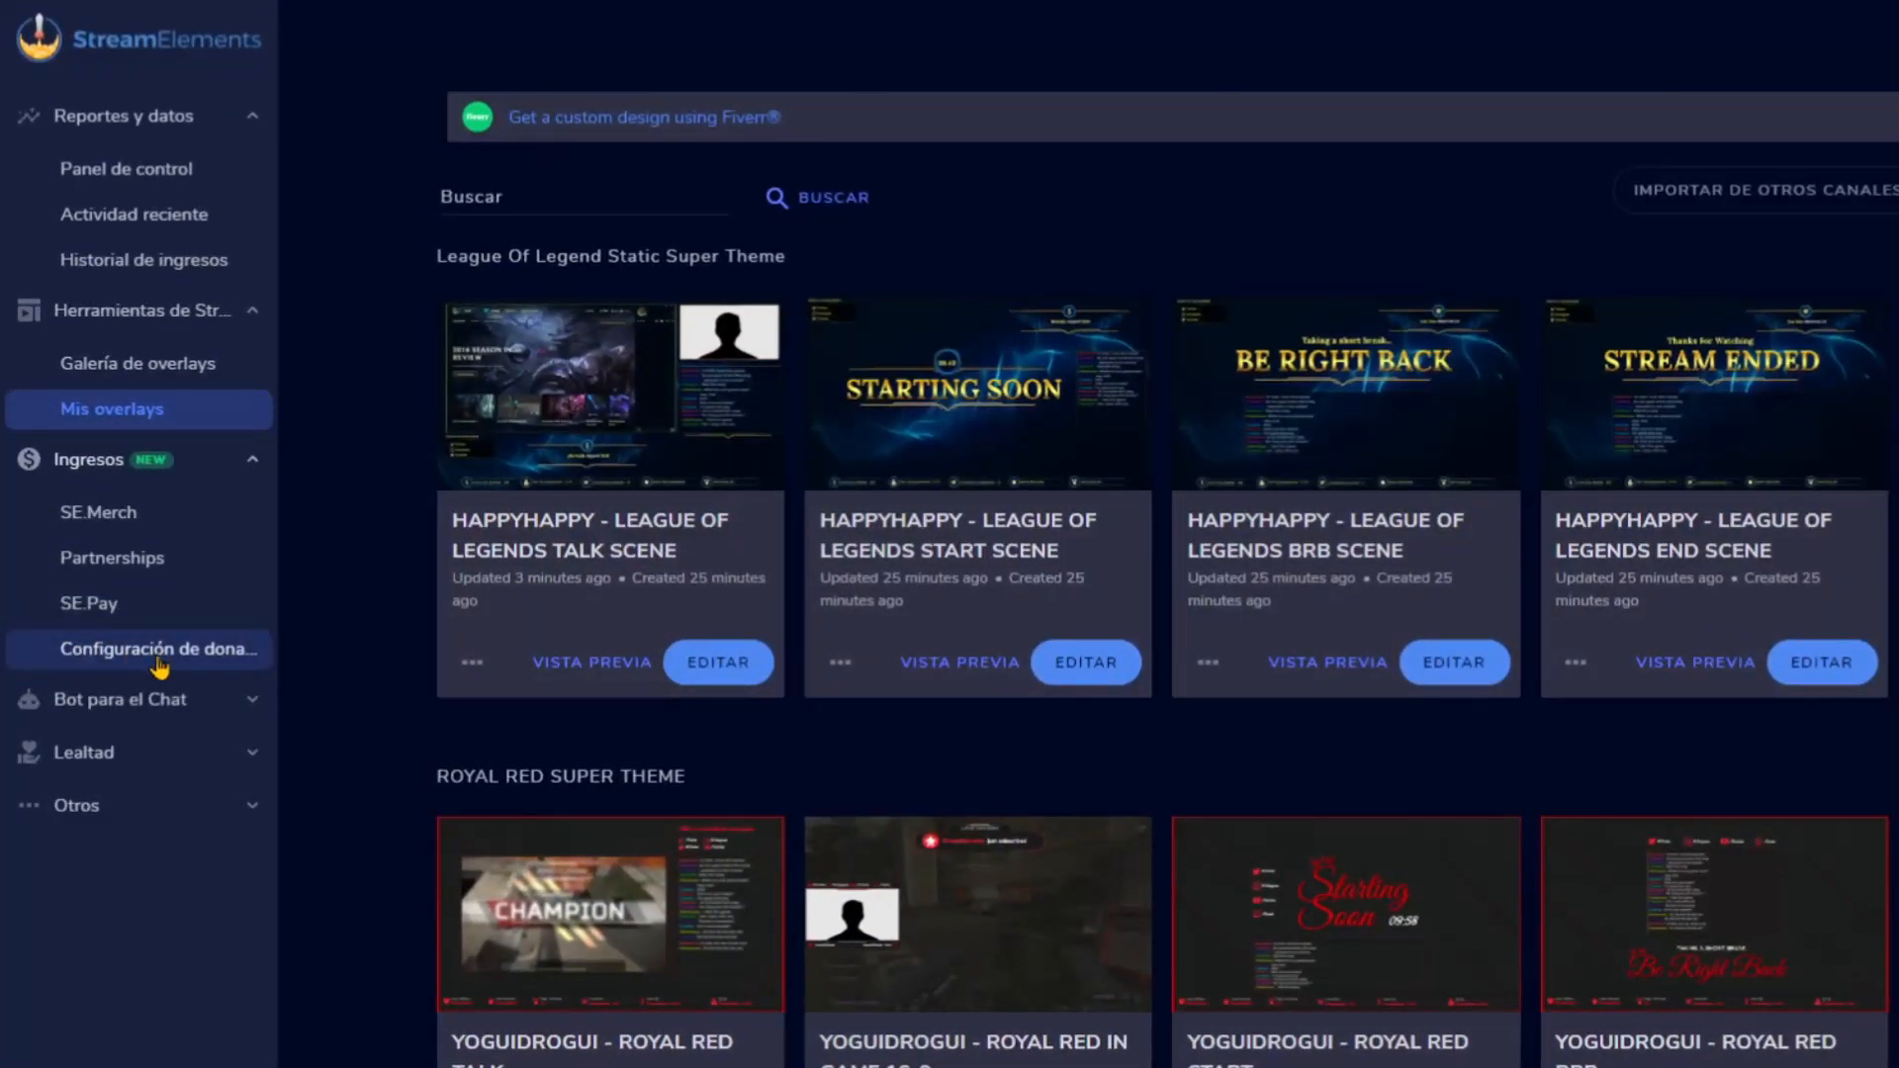
left_click(215, 660)
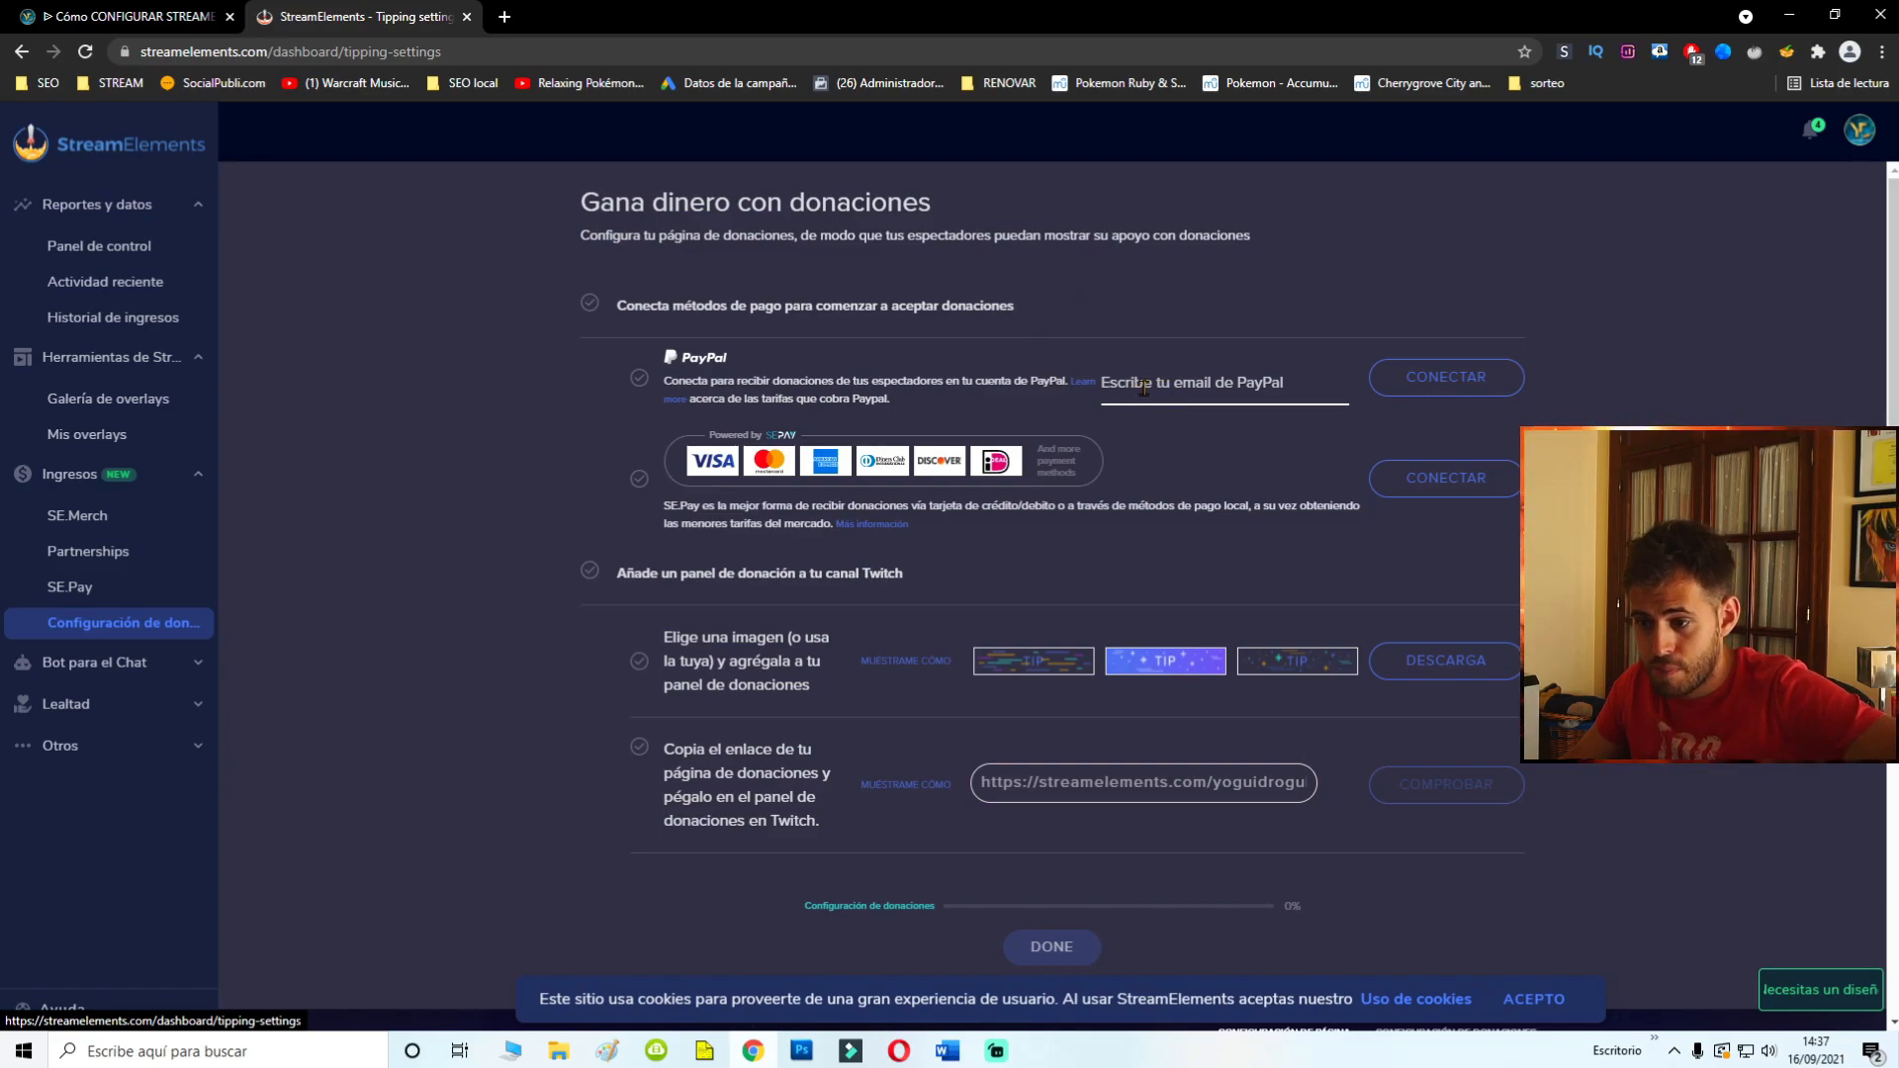
left_click(1242, 387)
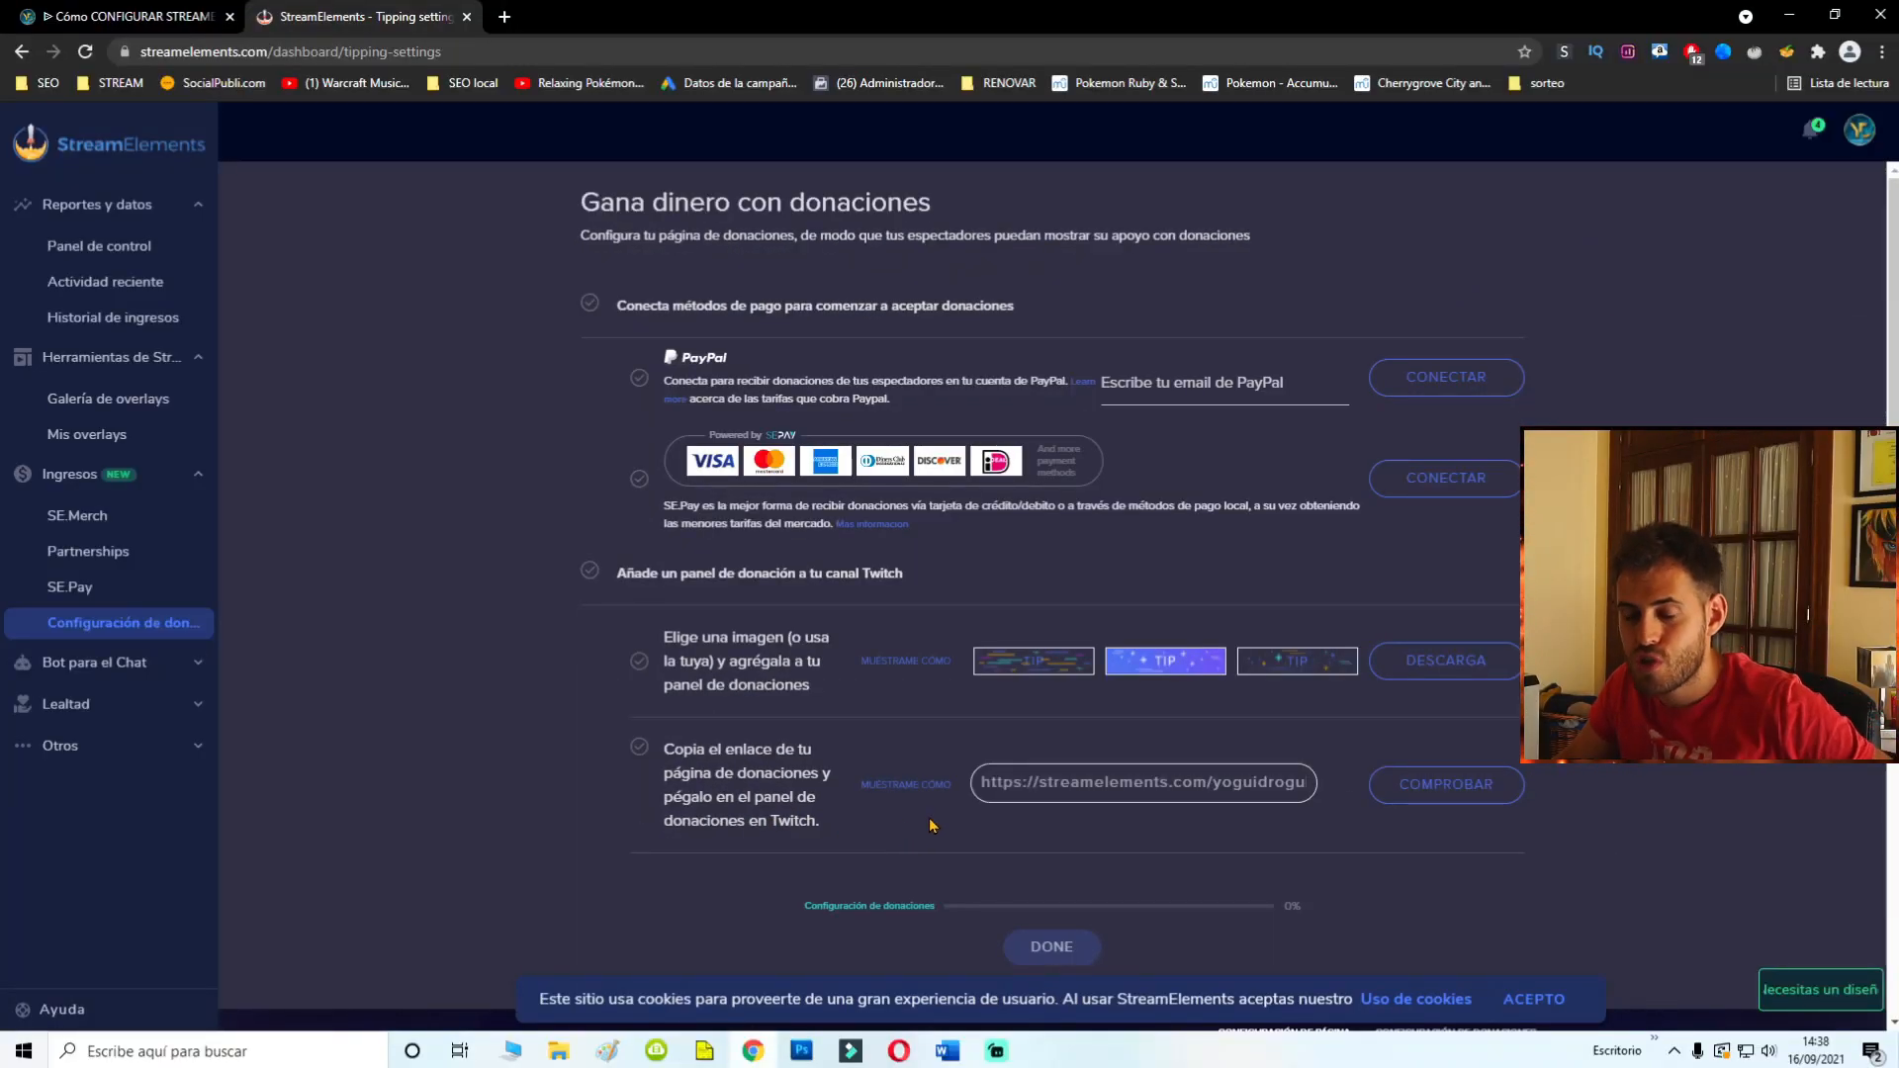
double_click(1082, 788)
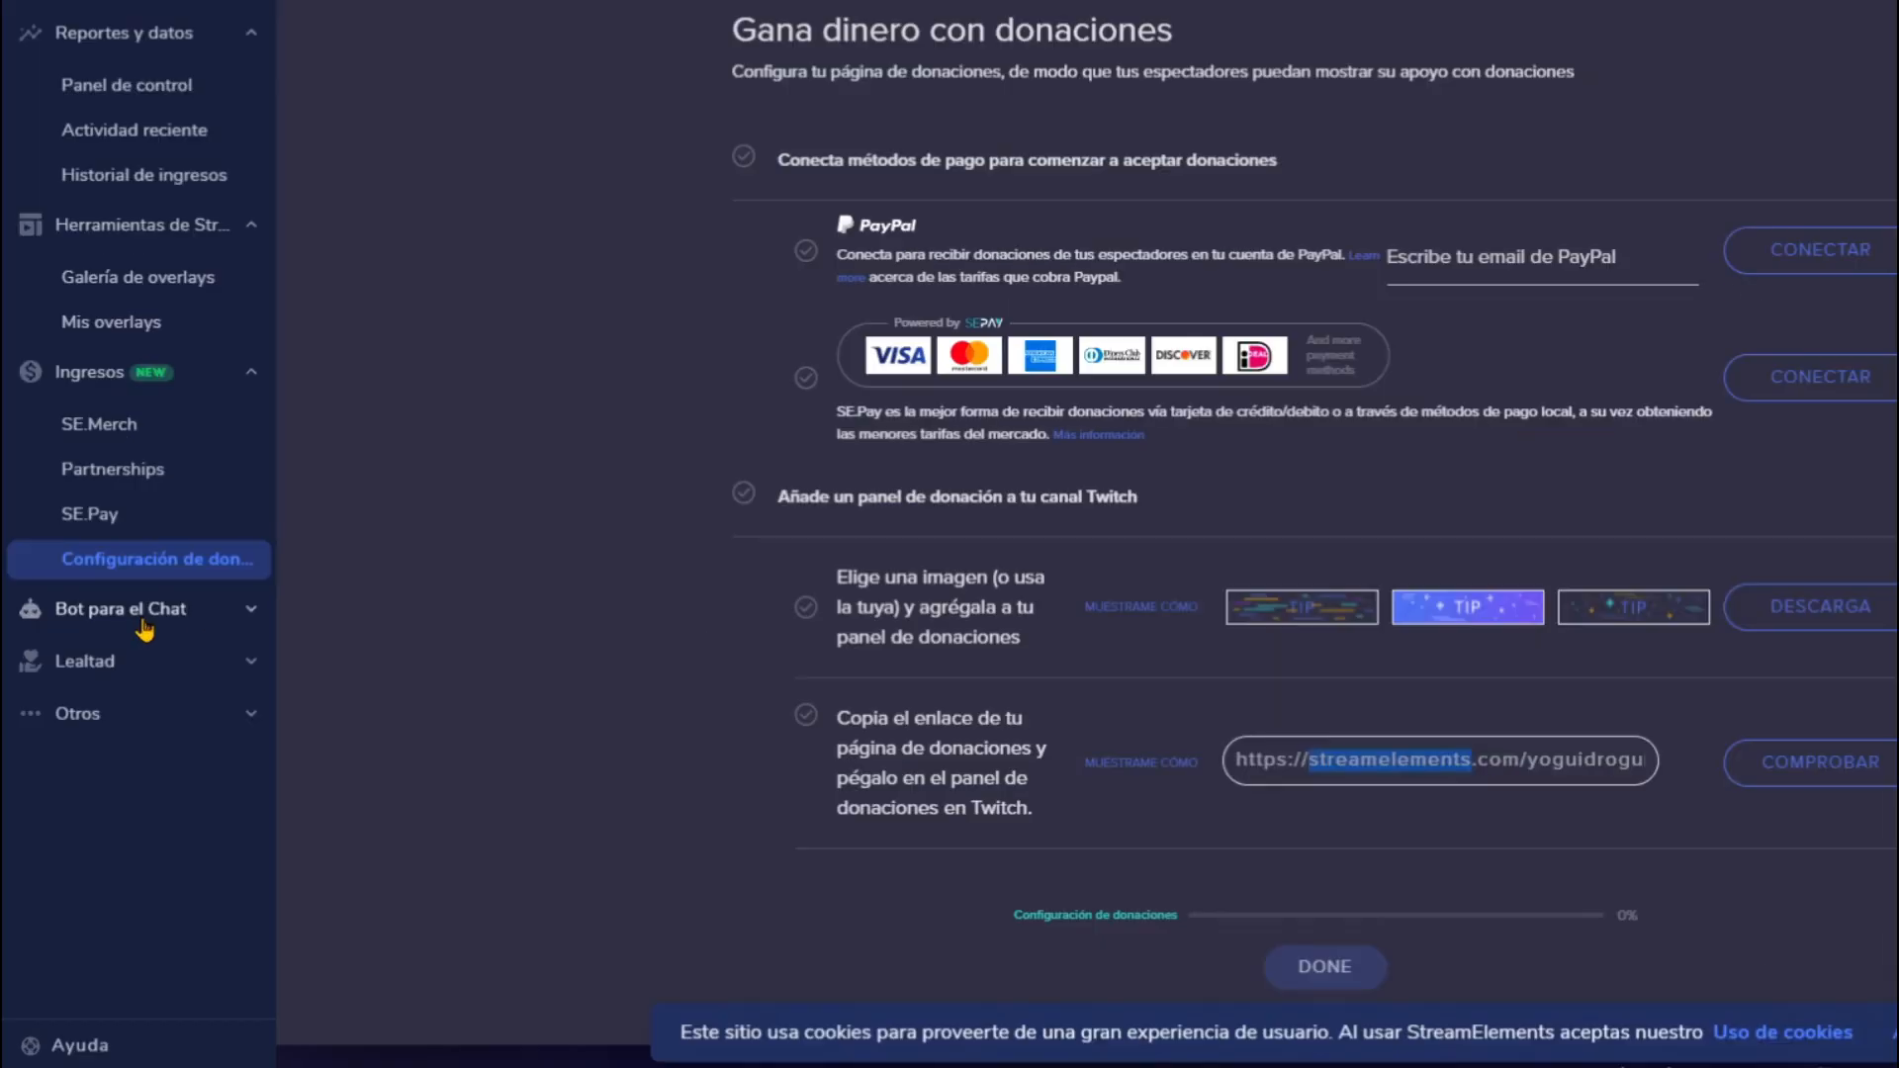
Go to the chat bot timers and add a new timer named "CTA auto-don".
left_click(119, 673)
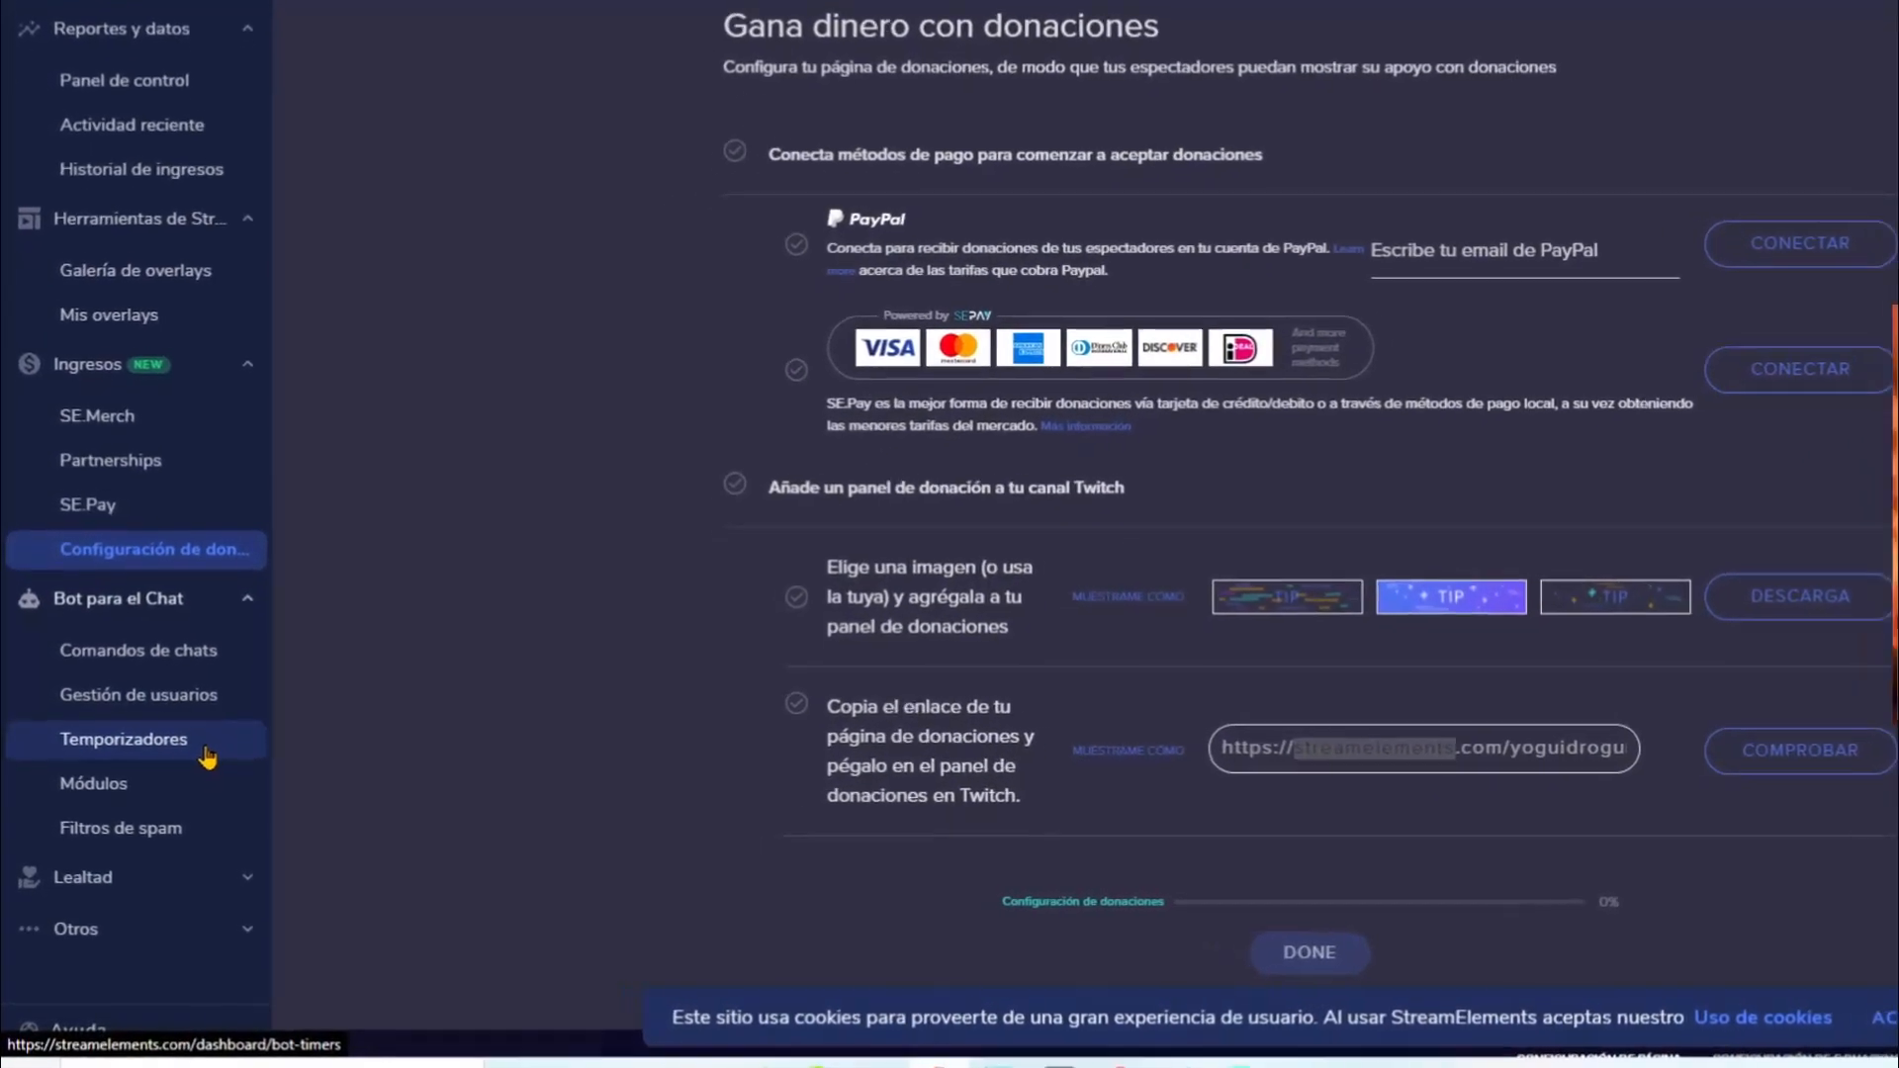
left_click(203, 752)
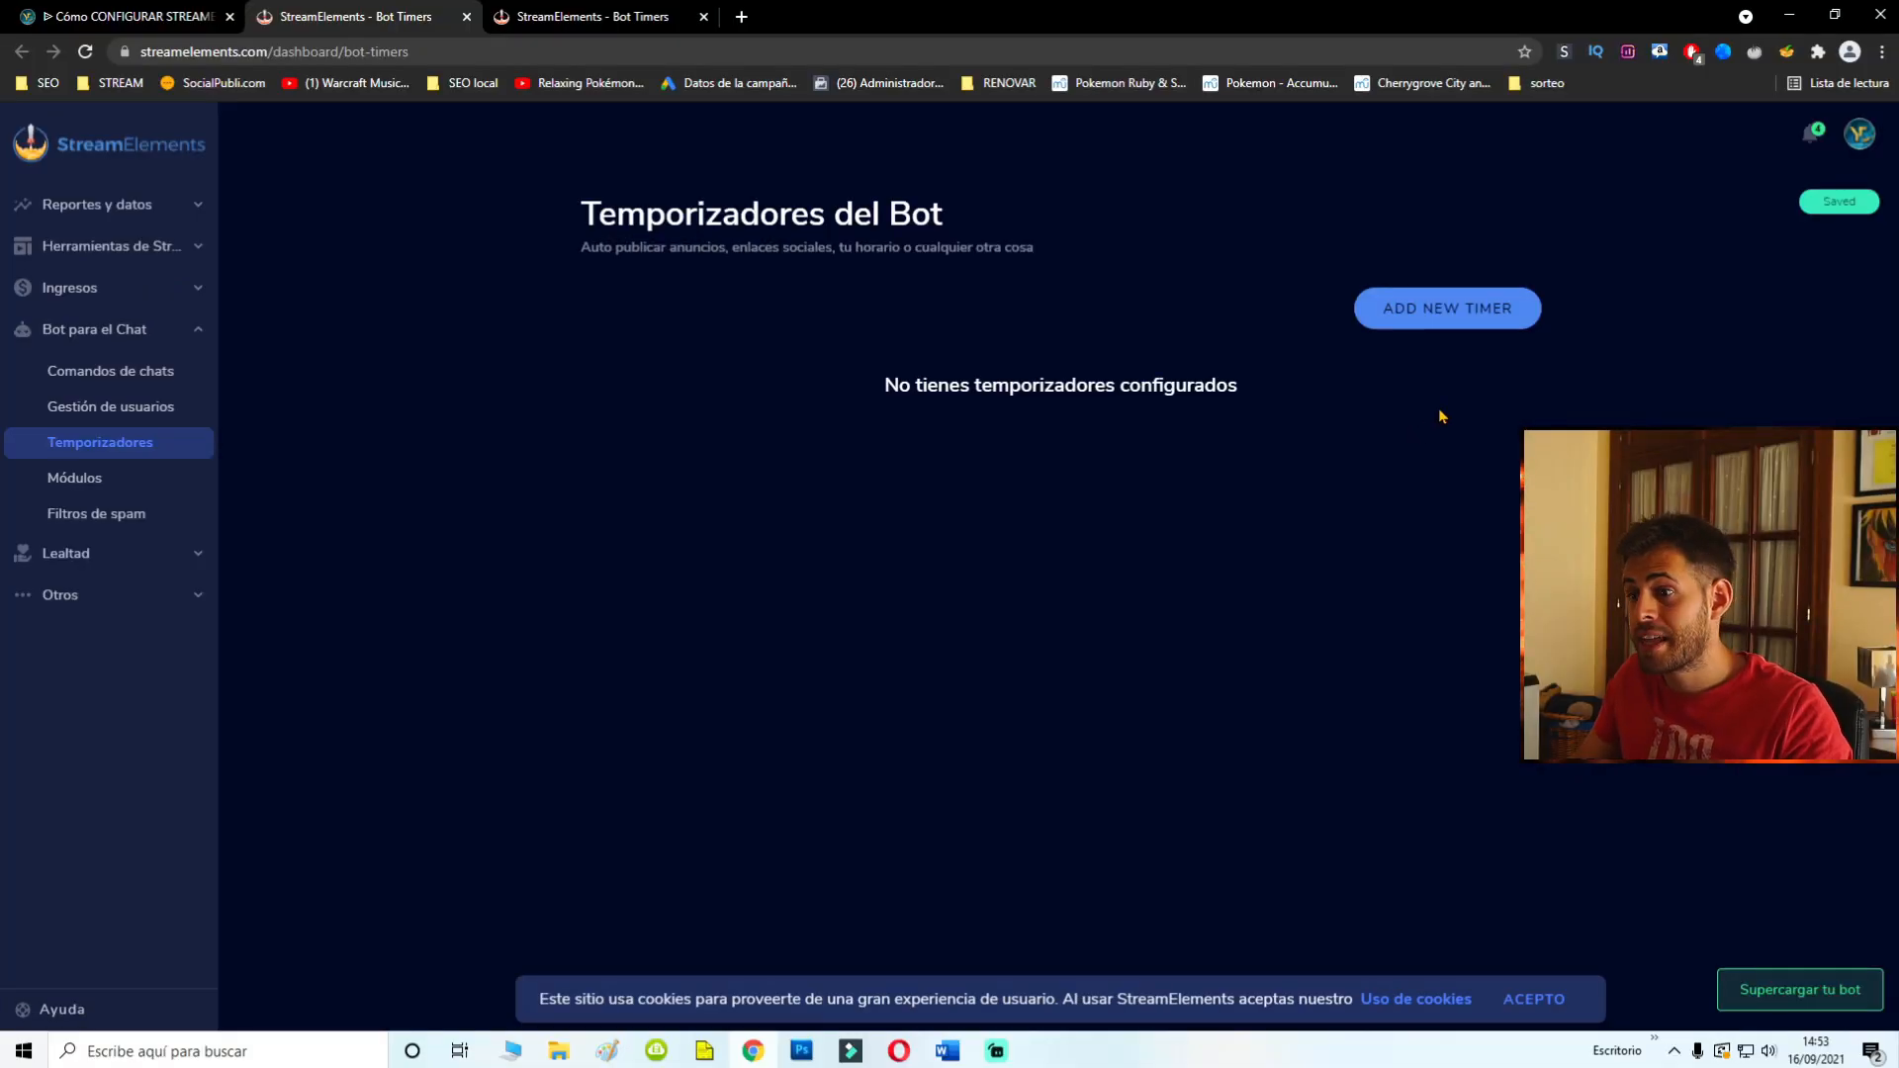
left_click(1455, 316)
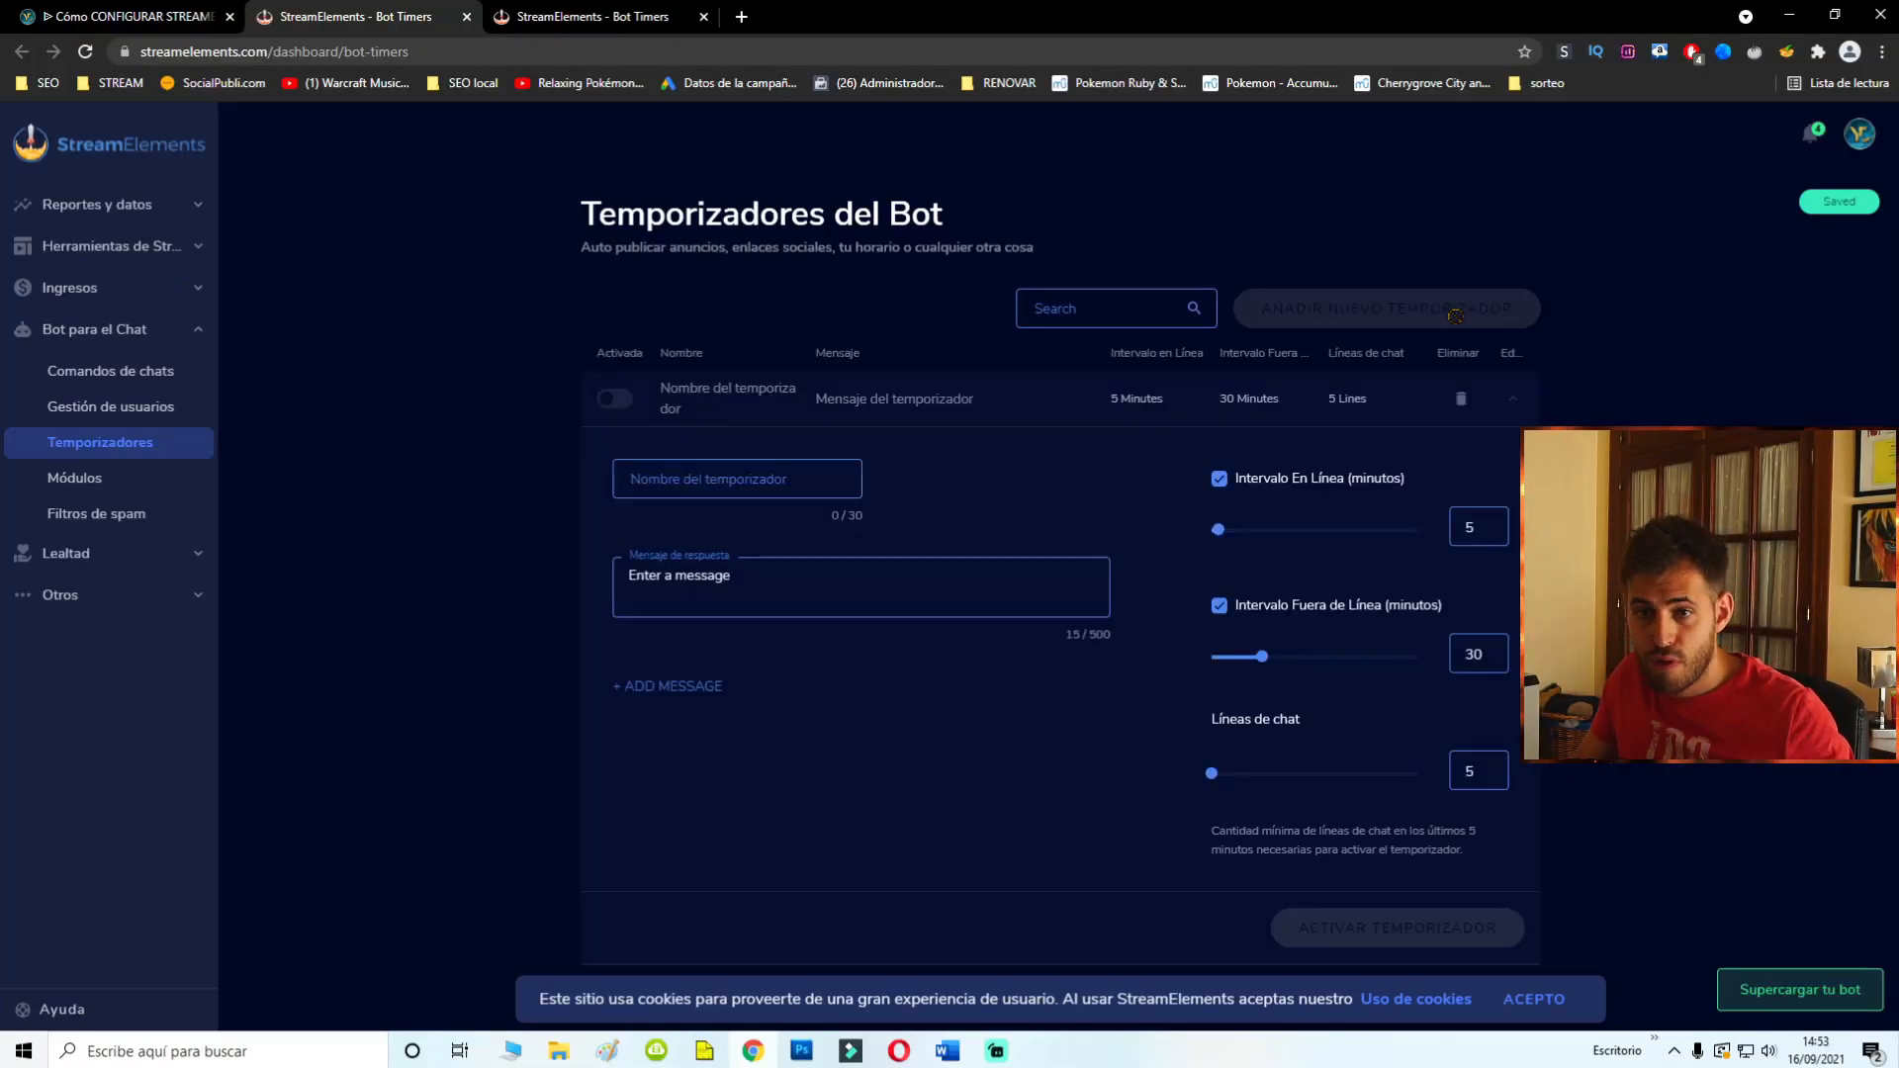
left_click(749, 484)
type("CTA auto-don")
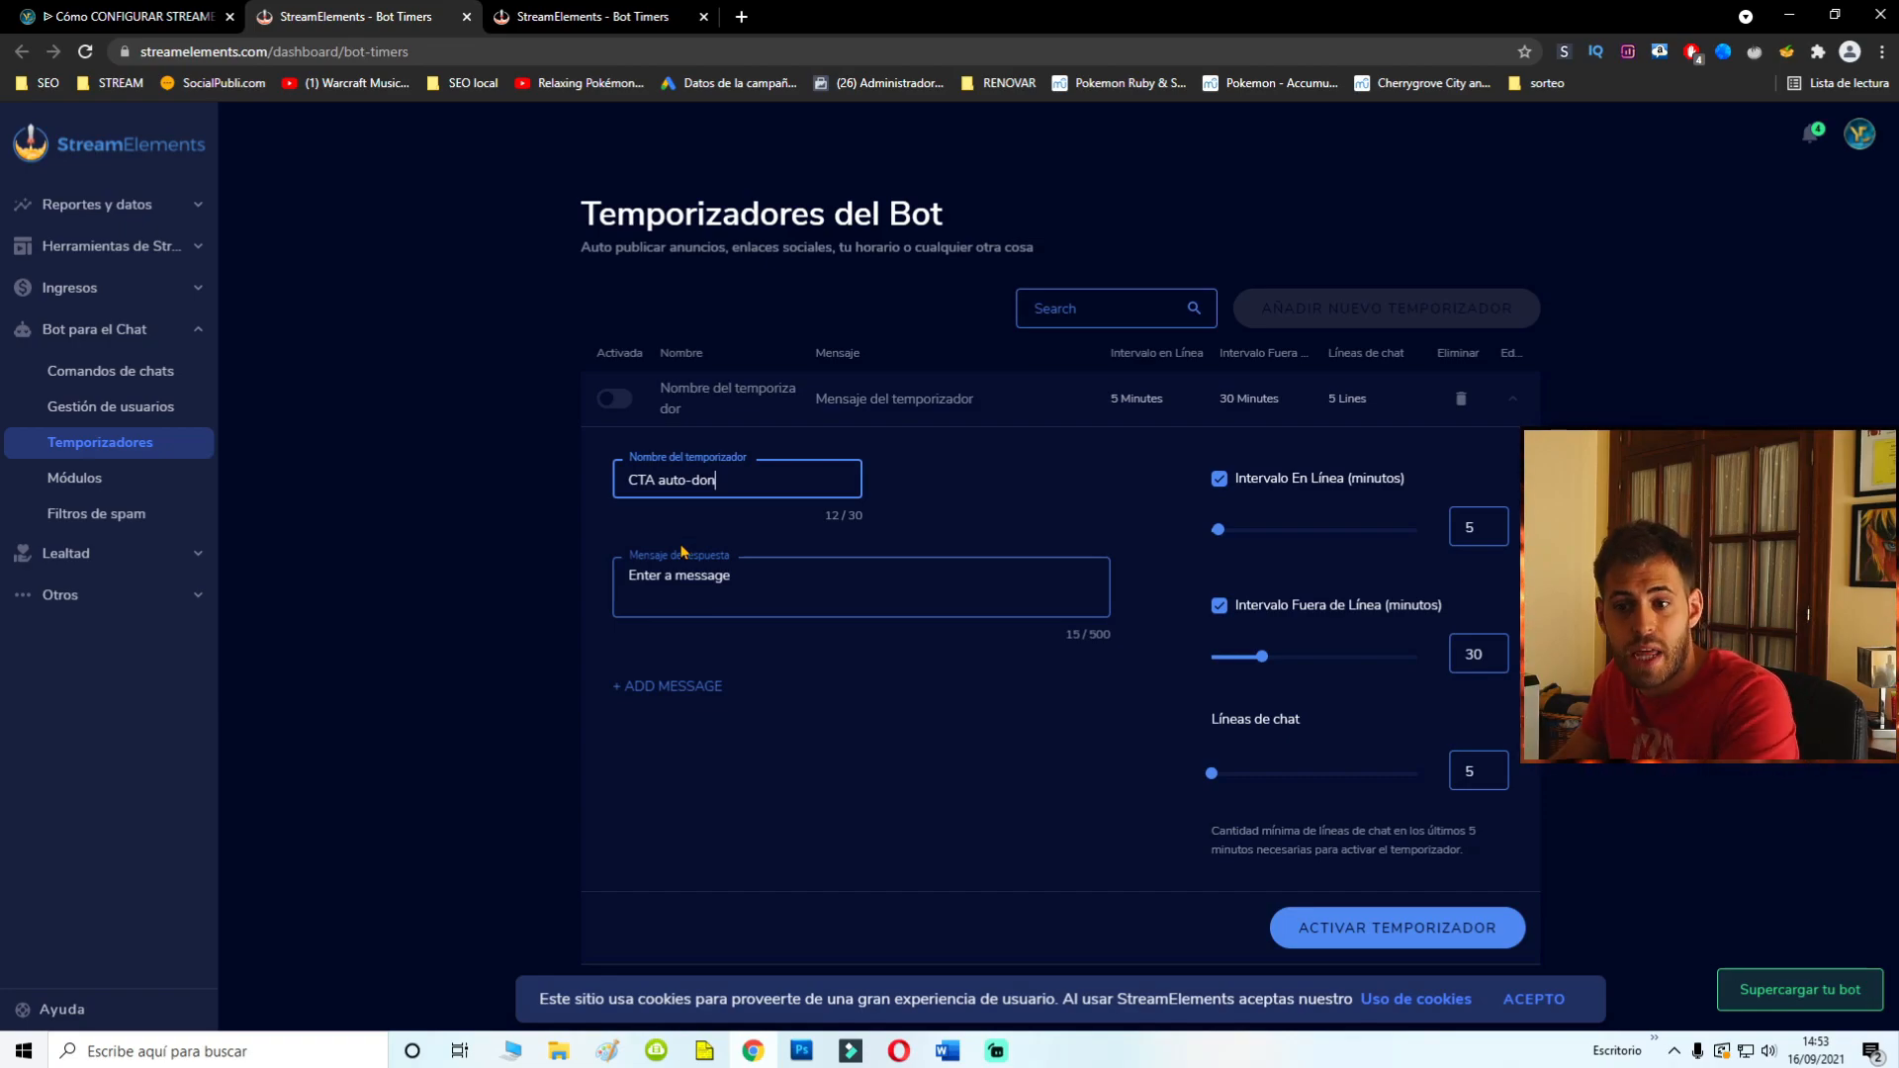
Replace the timer's response message with "Apoya el proyecto haciendo clic en", the channel's tip link and "✅ ¡Saldrás en el Stream y te lo agradeceré!".
triple_click(691, 579)
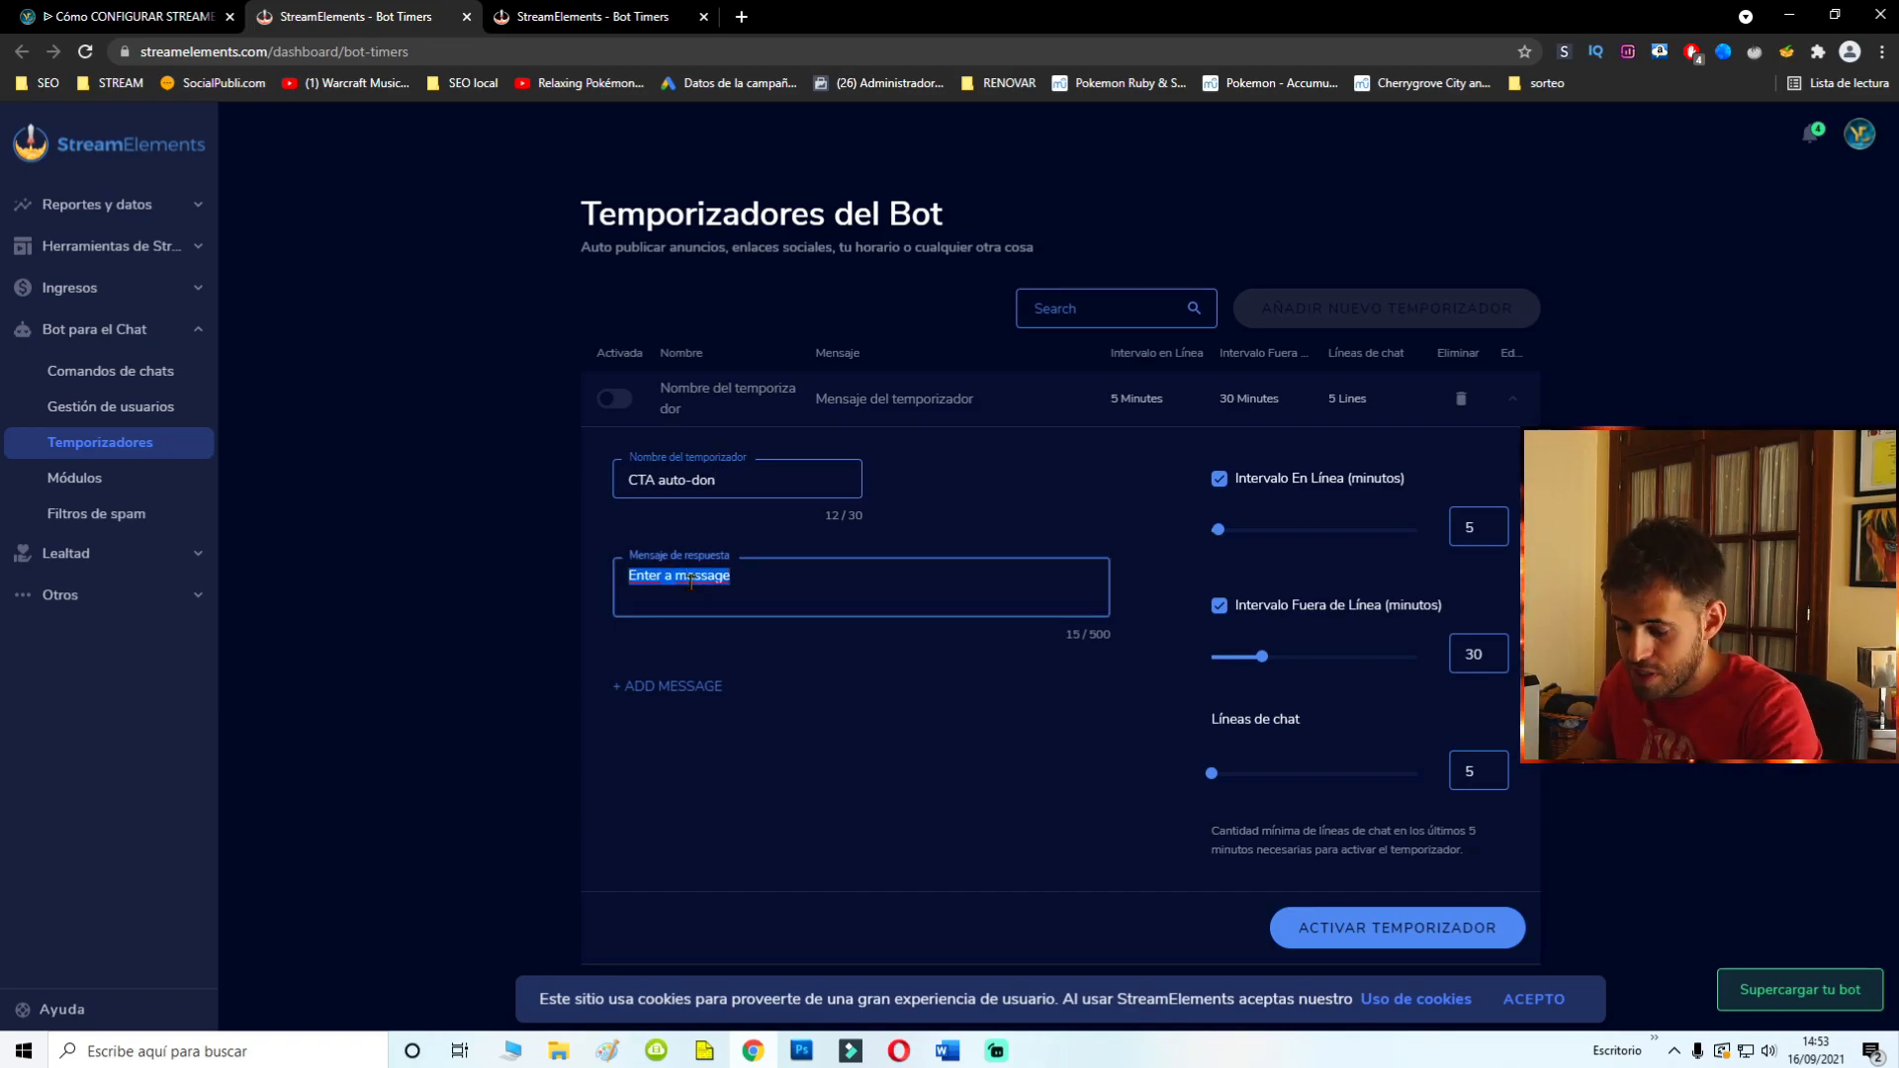
key("BackSpace")
key("ctrl+v")
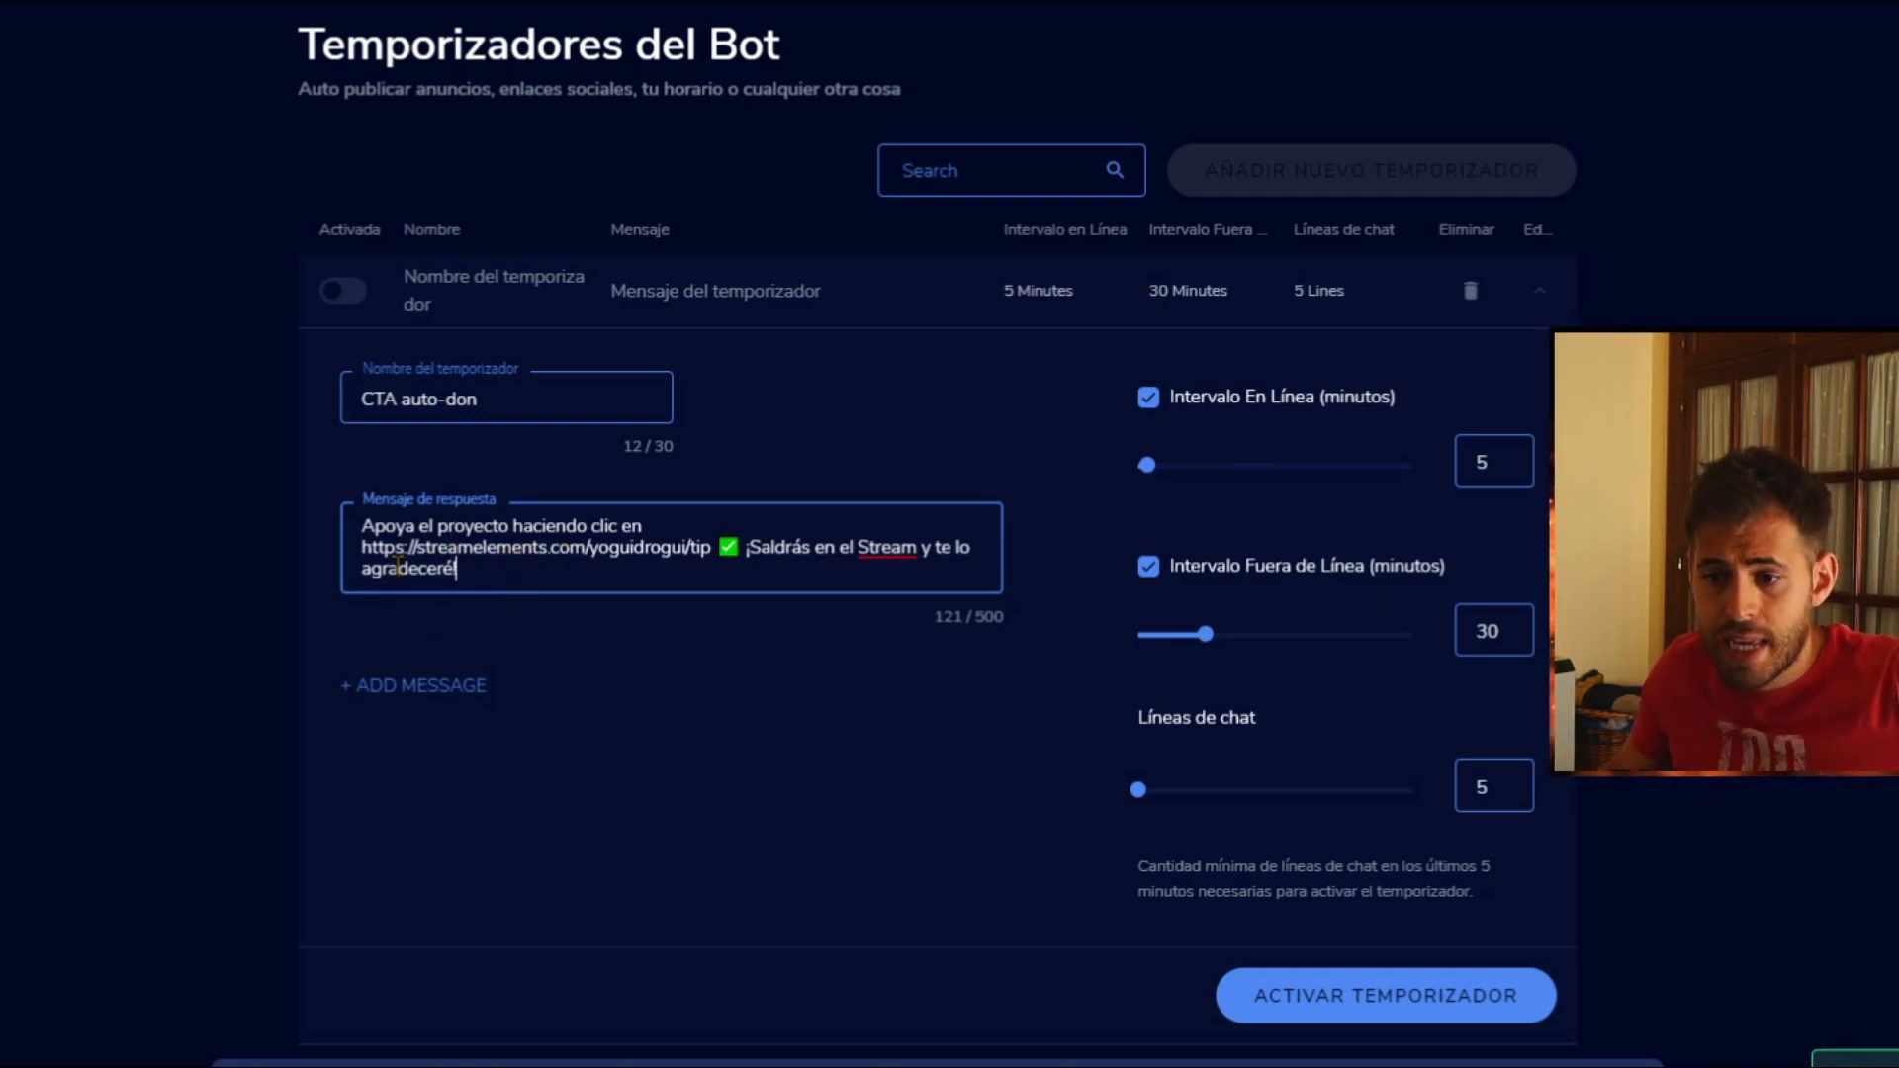
left_click_drag(358, 554, 722, 559)
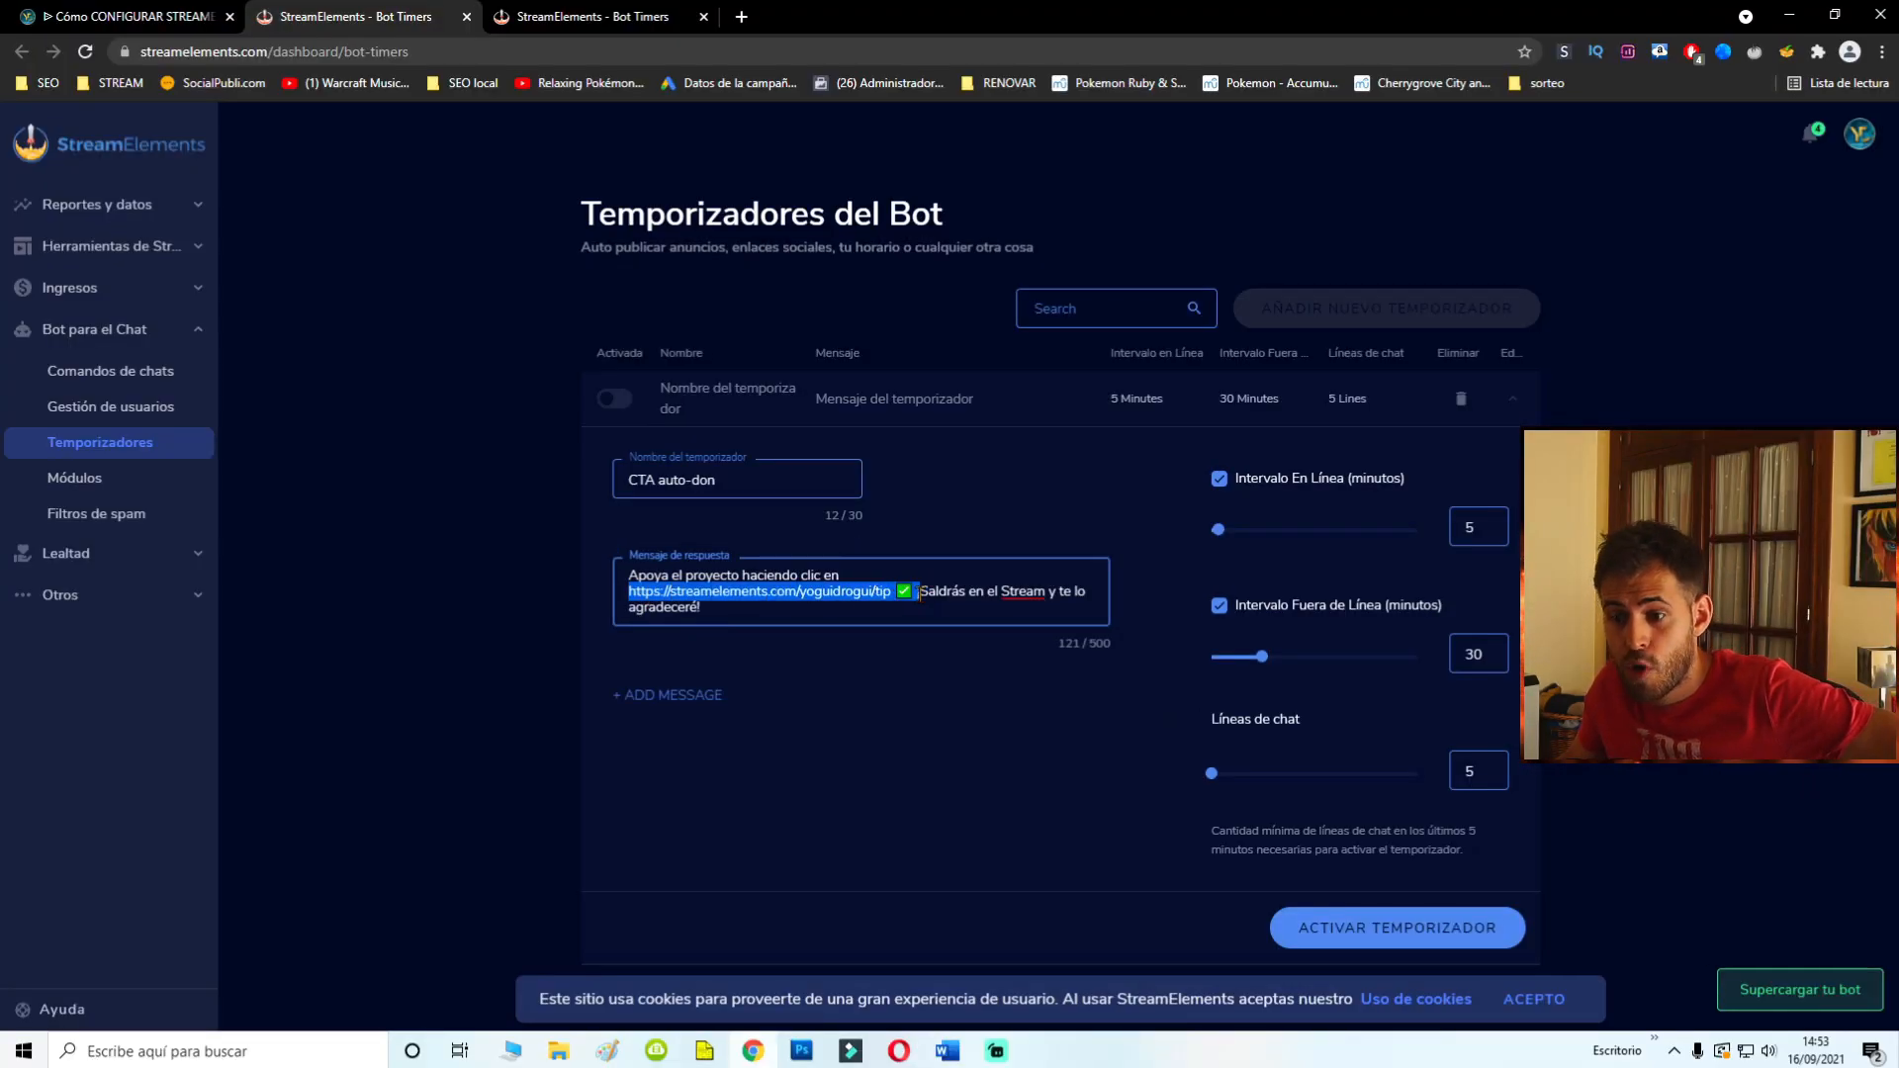
left_click(895, 592)
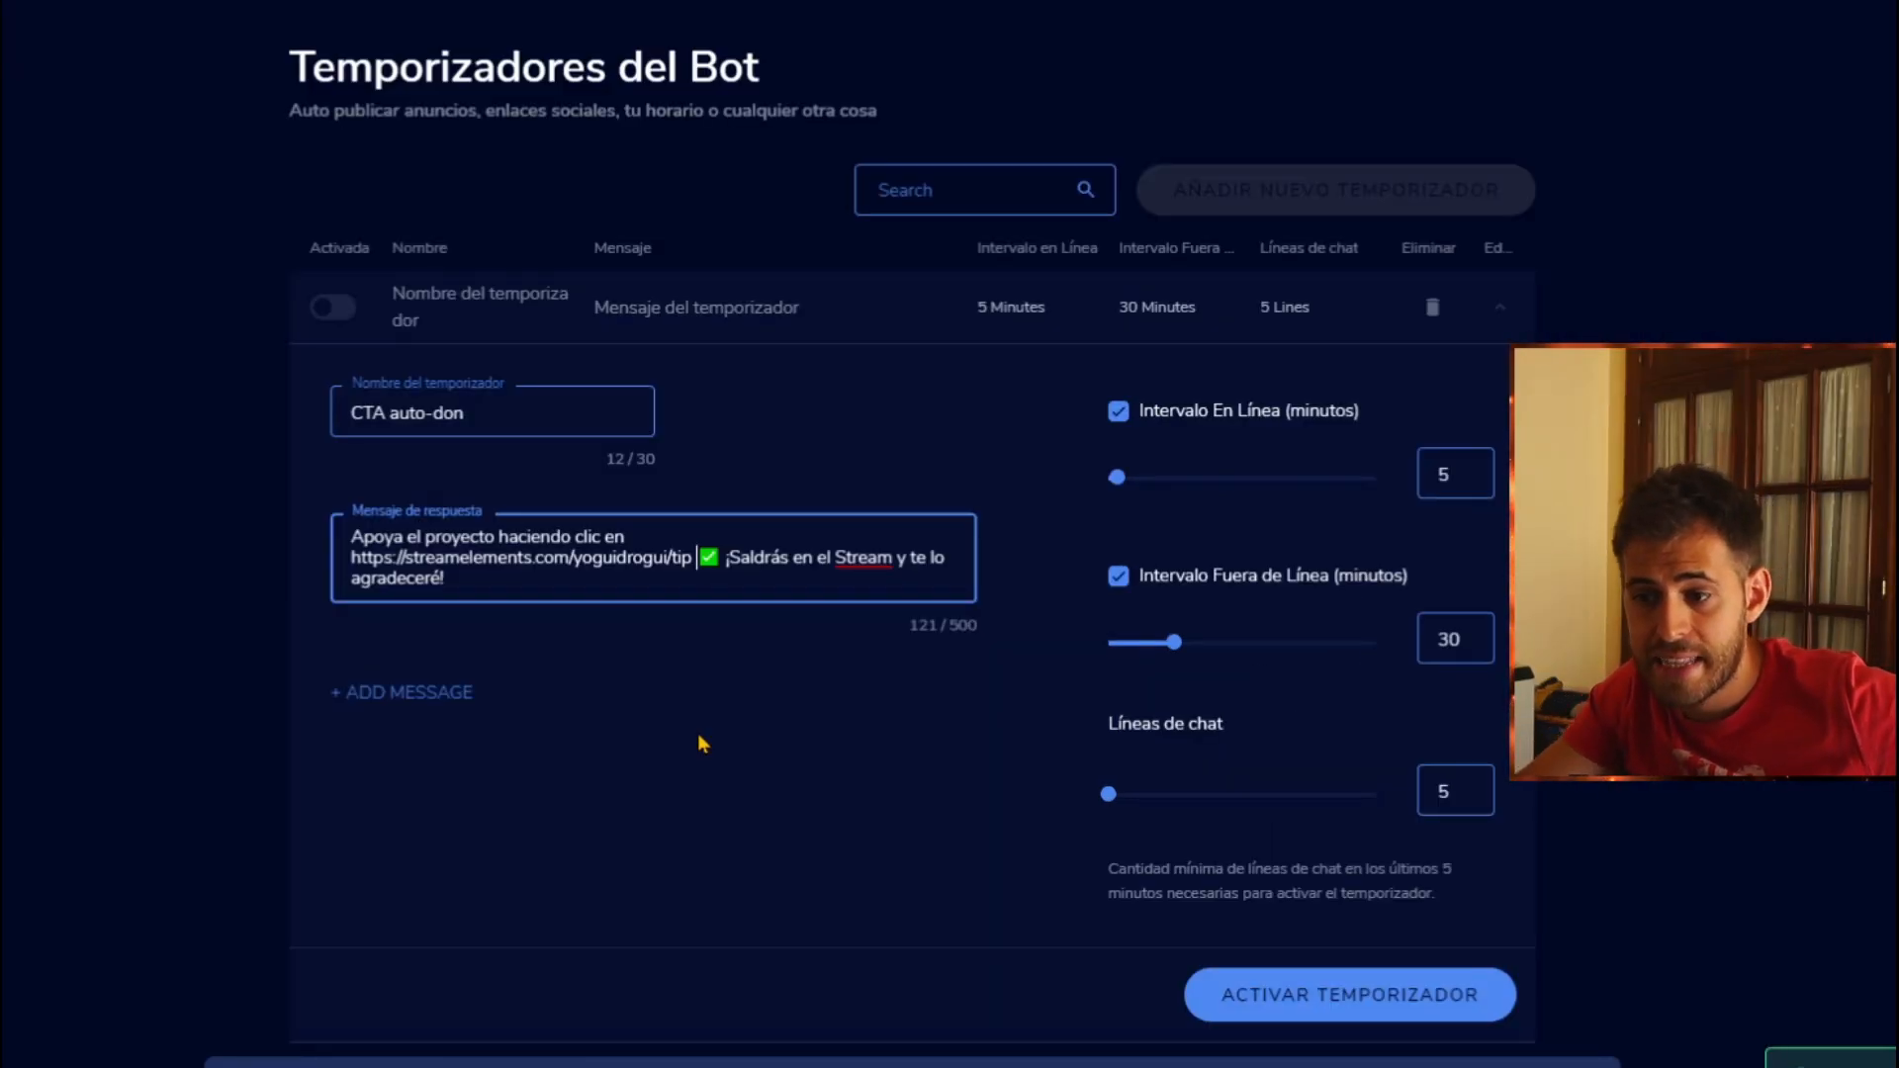
Set the timer's online interval to 10 minutes and its minimum chat lines to 25, and activate it.
double_click(1444, 474)
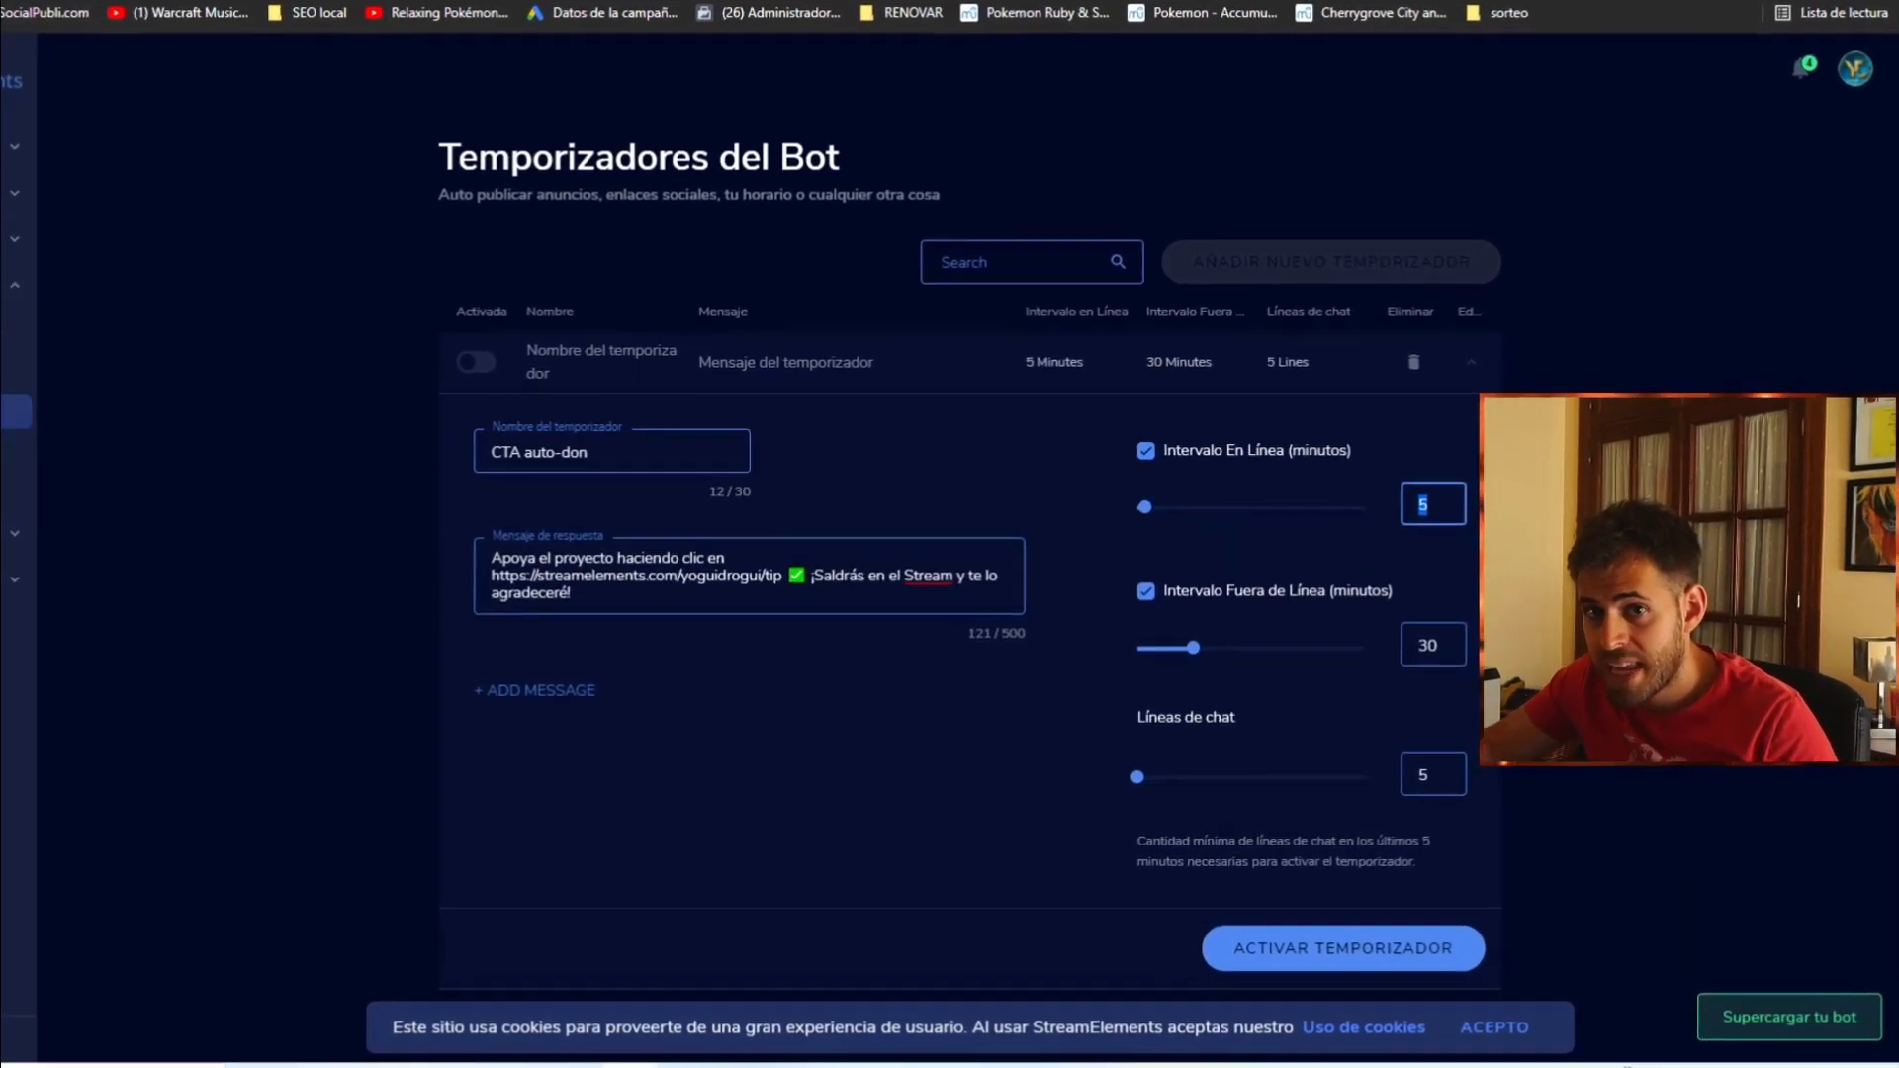
type("10")
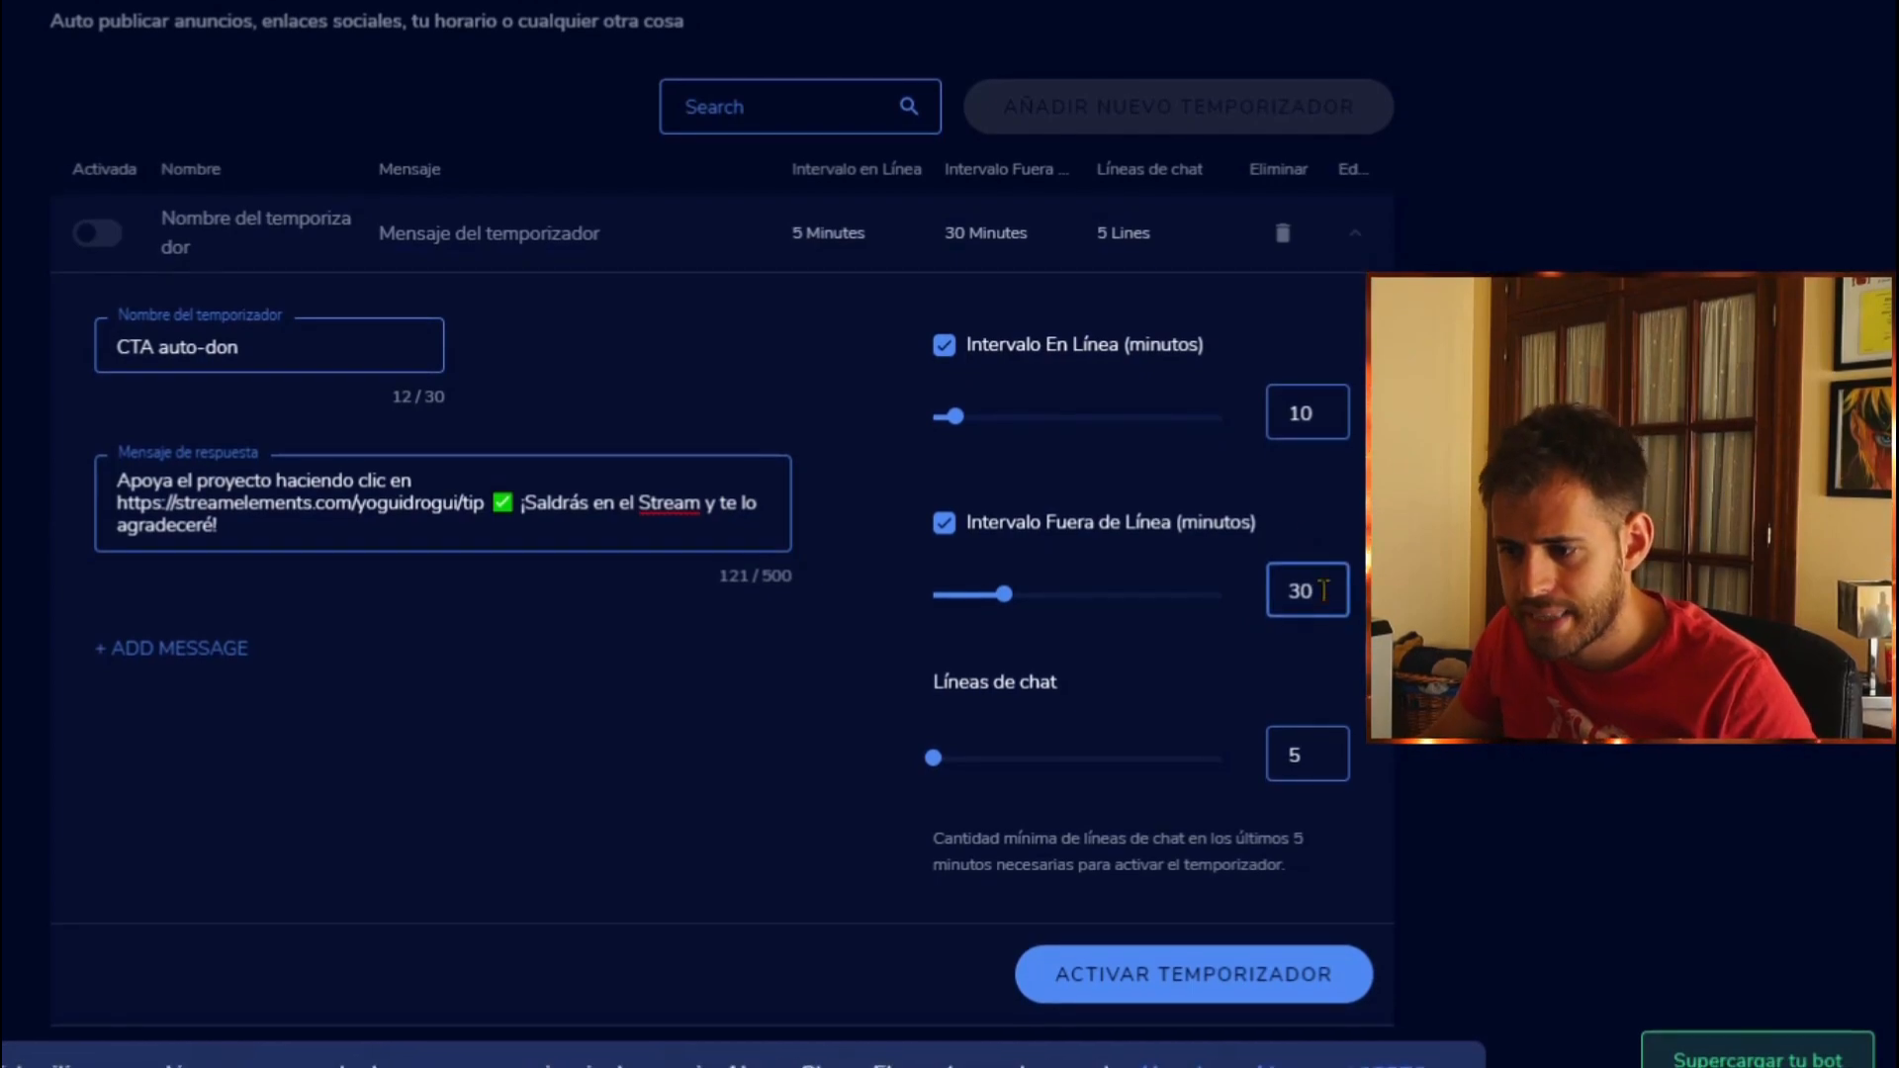
left_click(1304, 764)
key("BackSpace")
type("25")
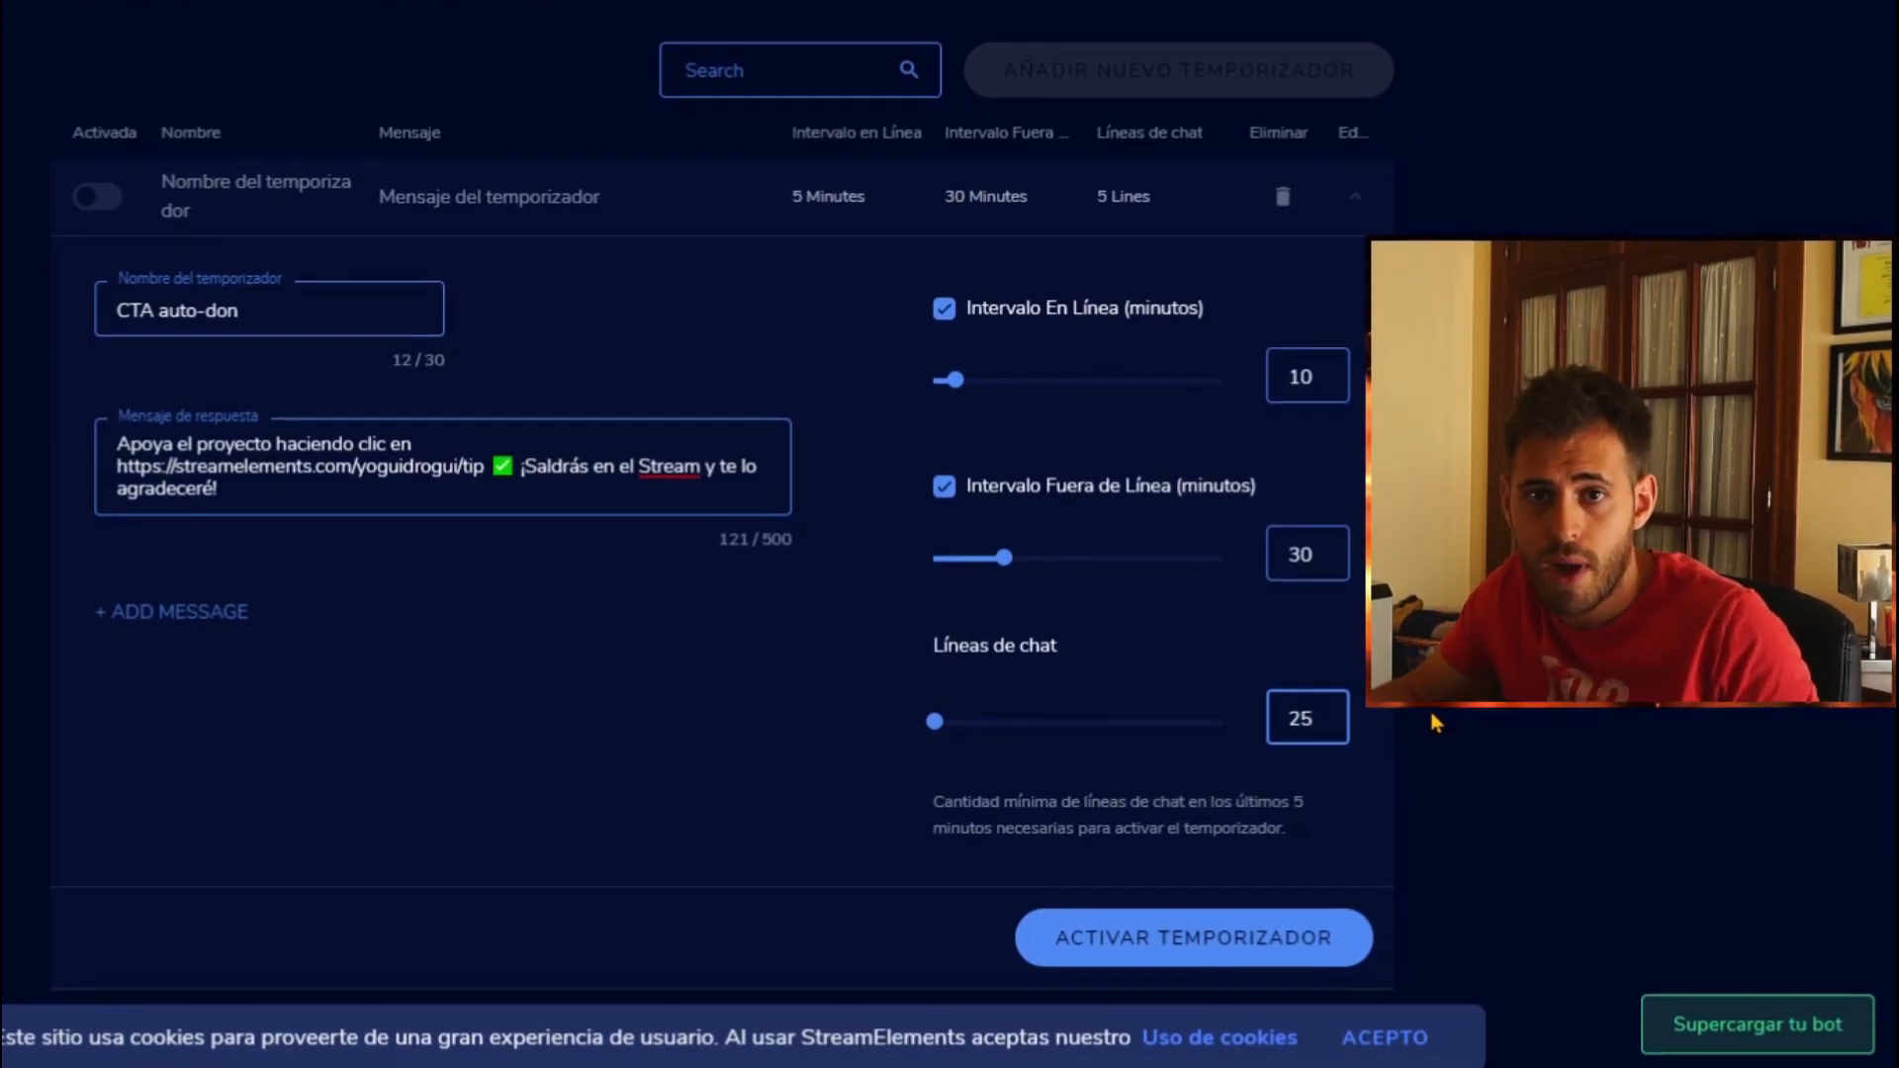
left_click(1356, 932)
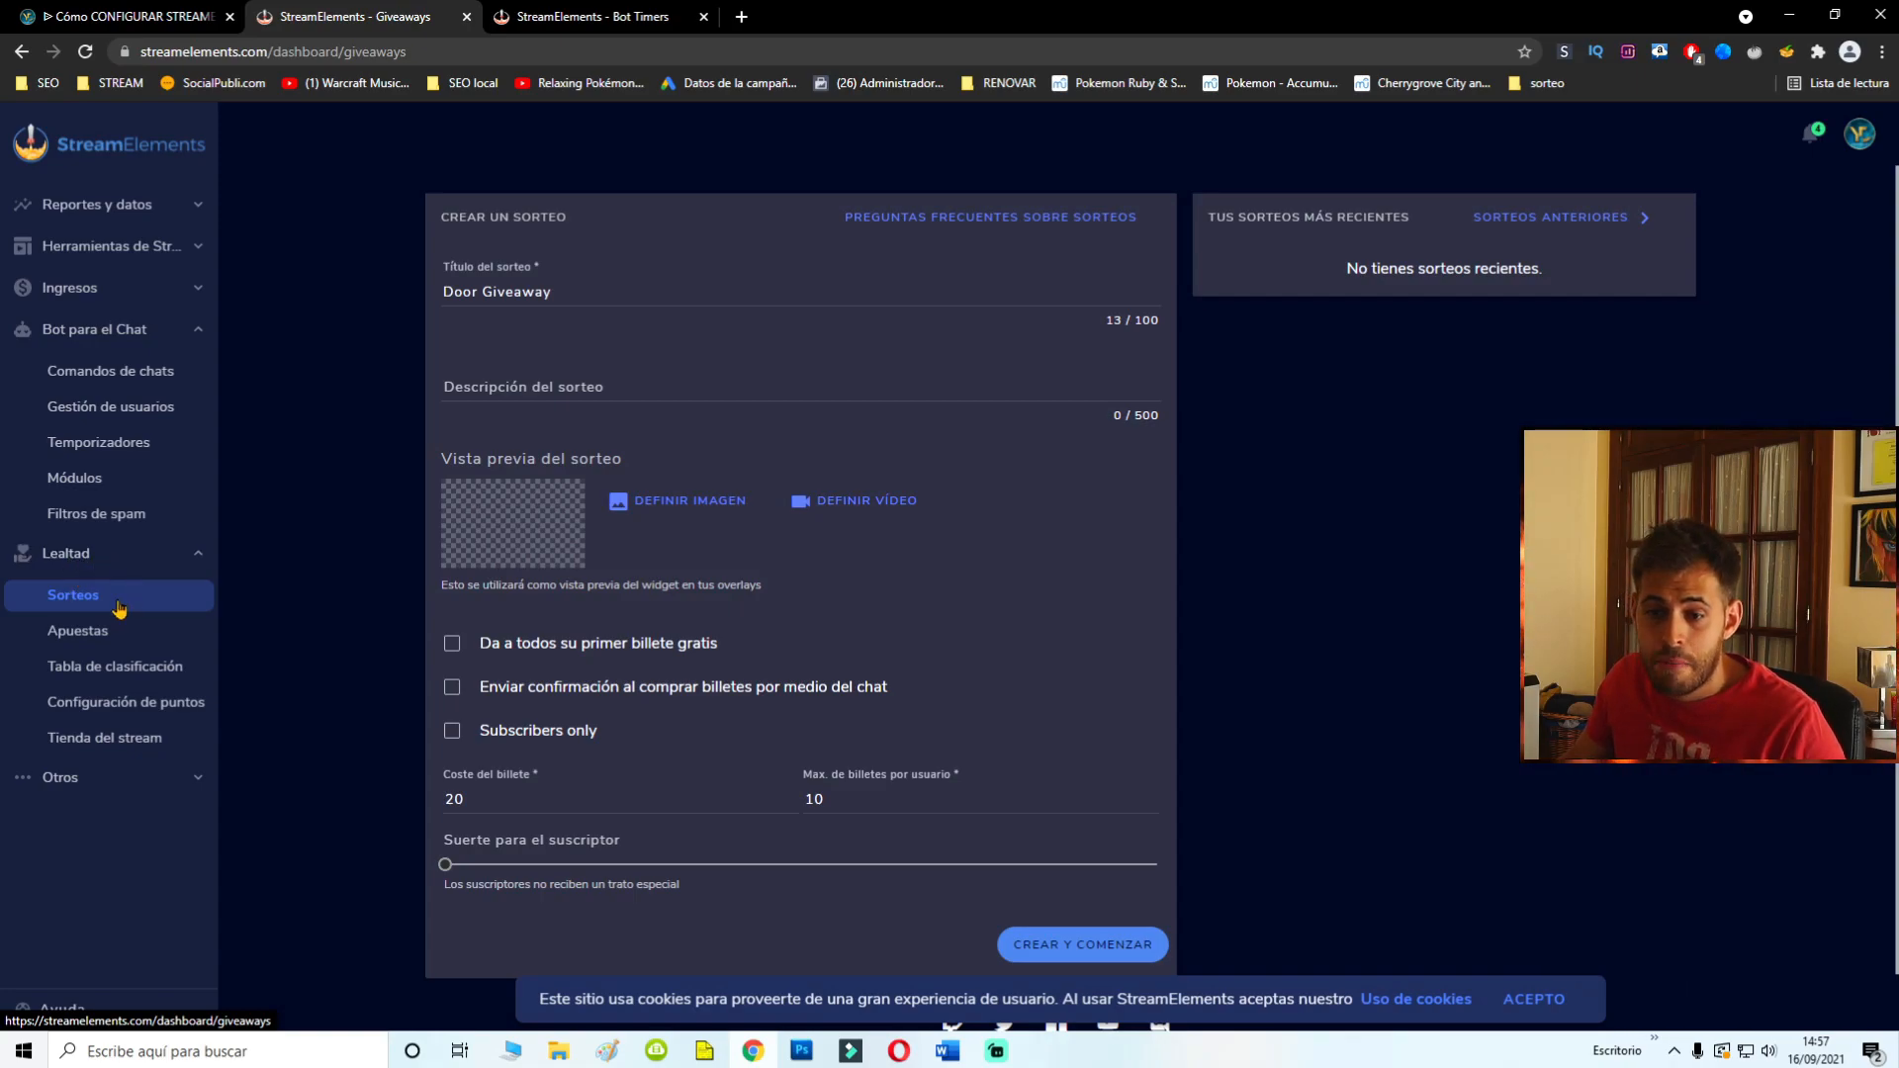
Examine the giveaway creation form, from the giveaway title down to the ticket cost and subscriber luck options.
left_click_drag(548, 289, 443, 290)
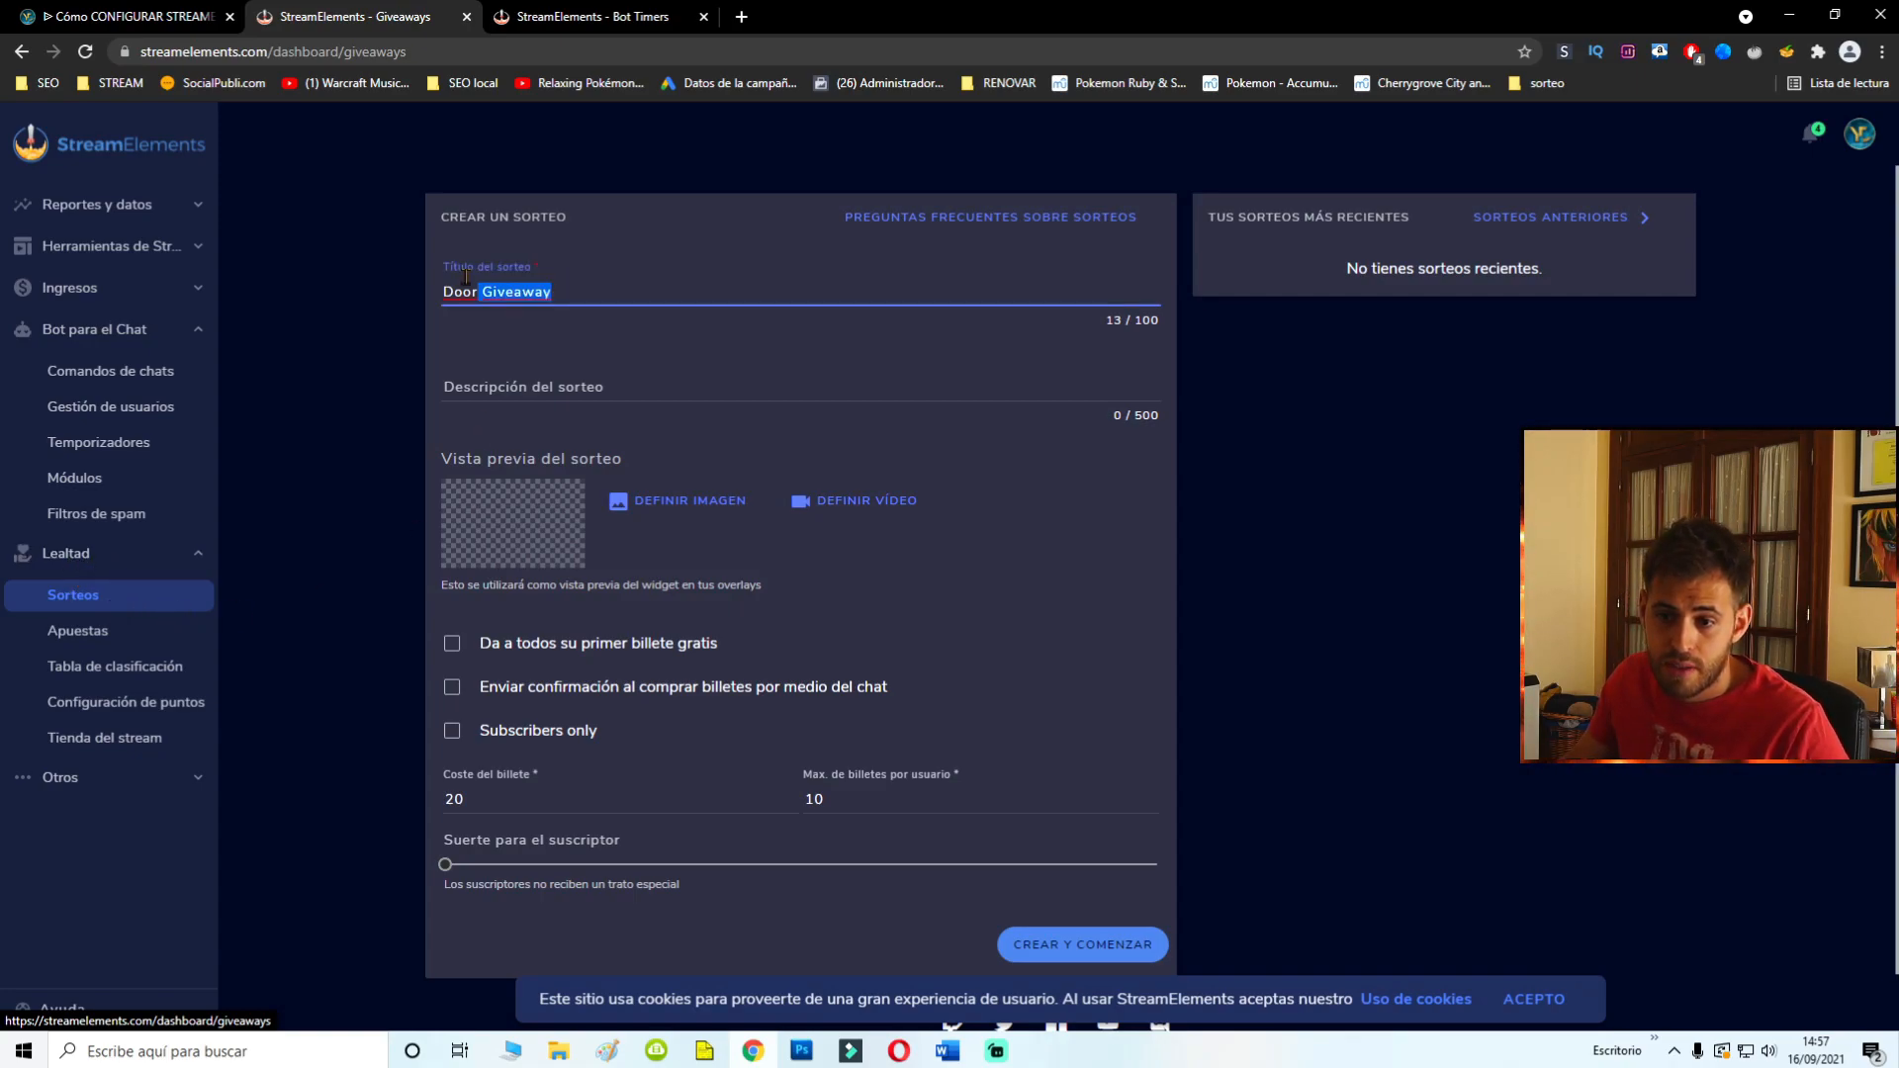
scroll(541, 380, "down", 1)
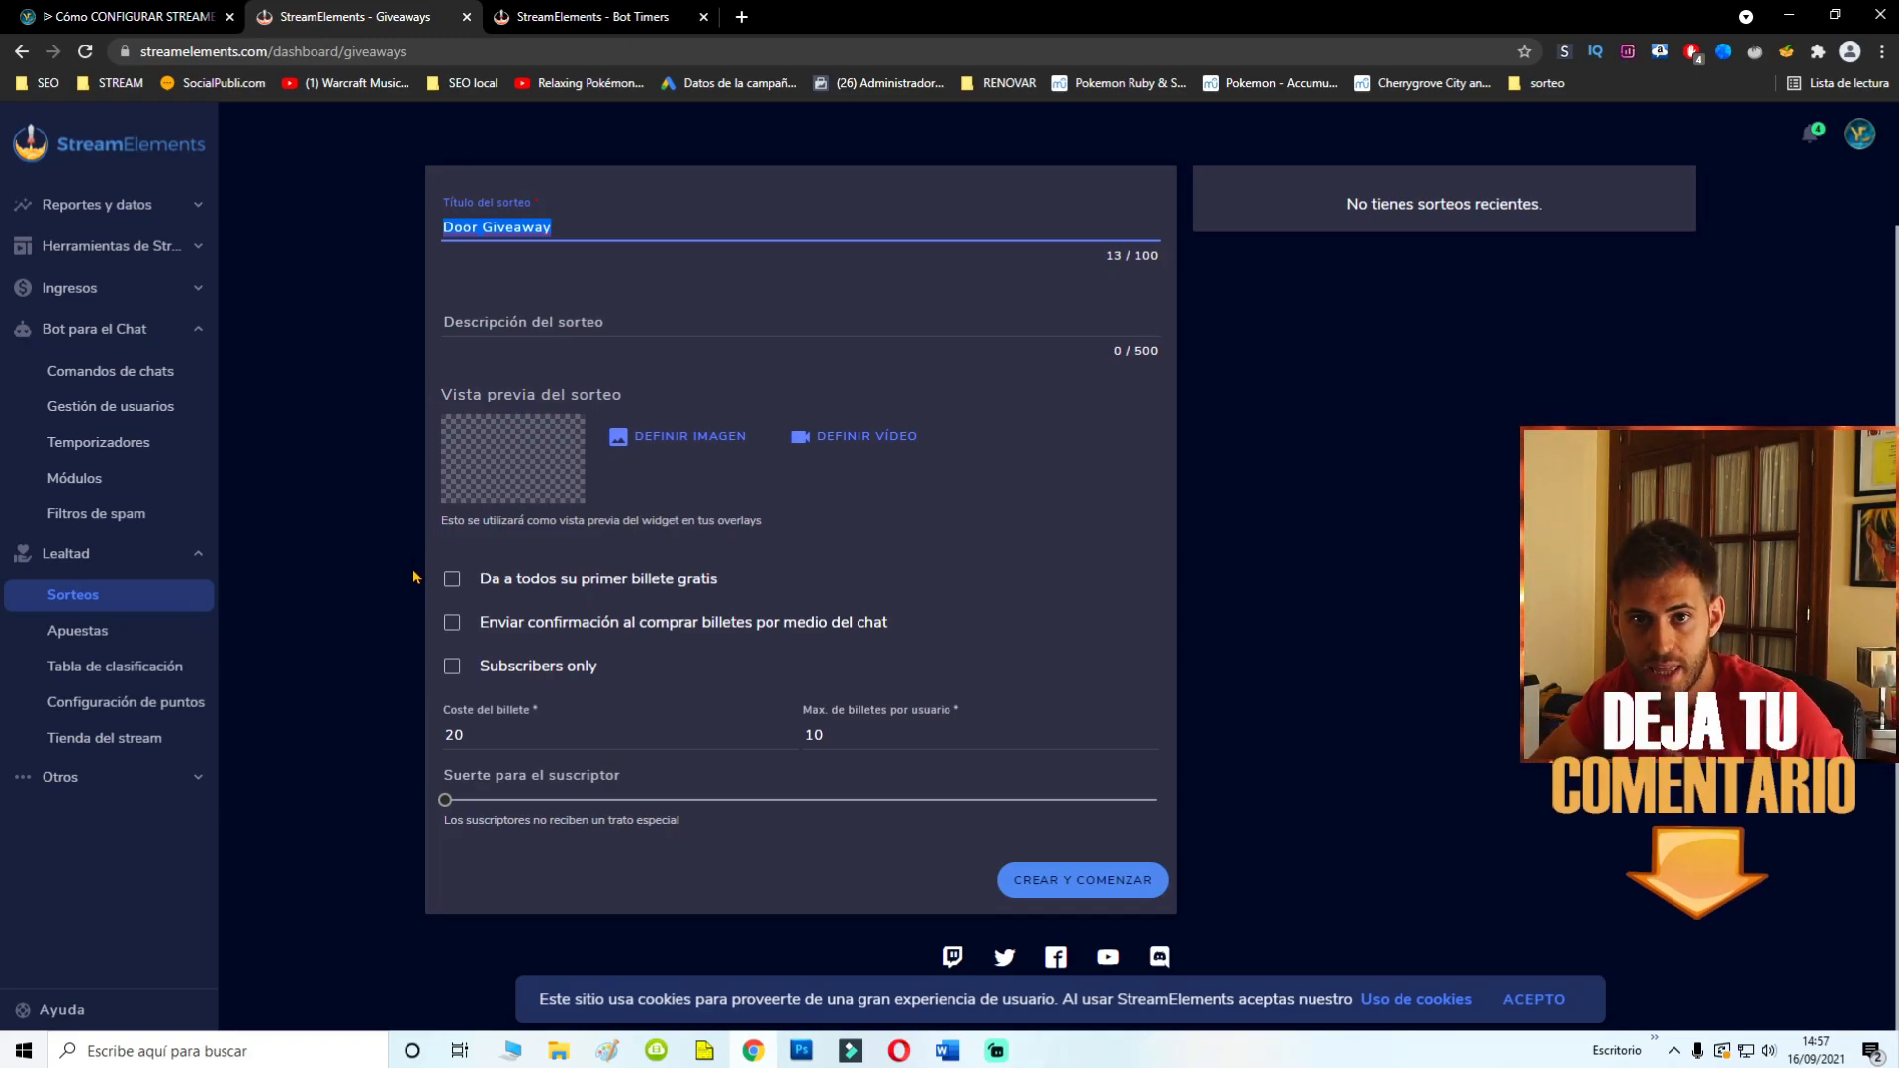
left_click(284, 493)
scroll(284, 492, "up", 1)
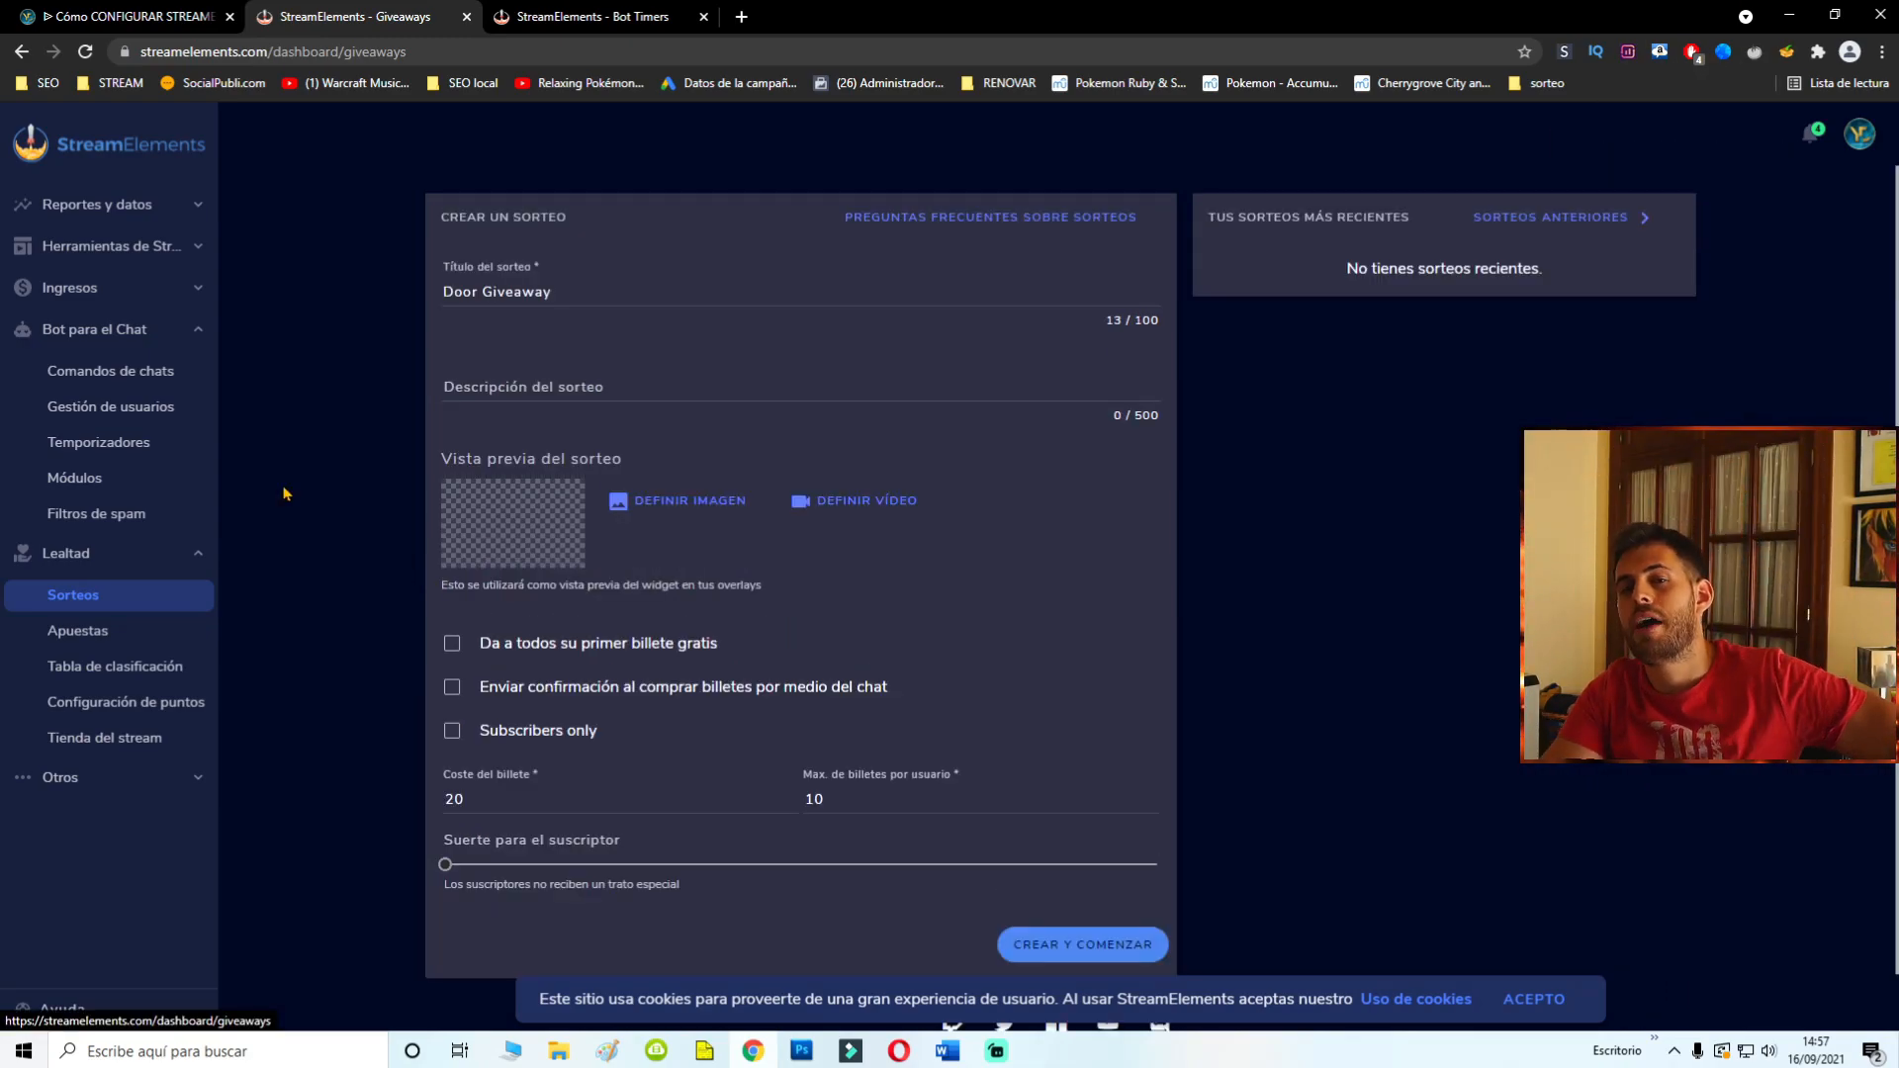